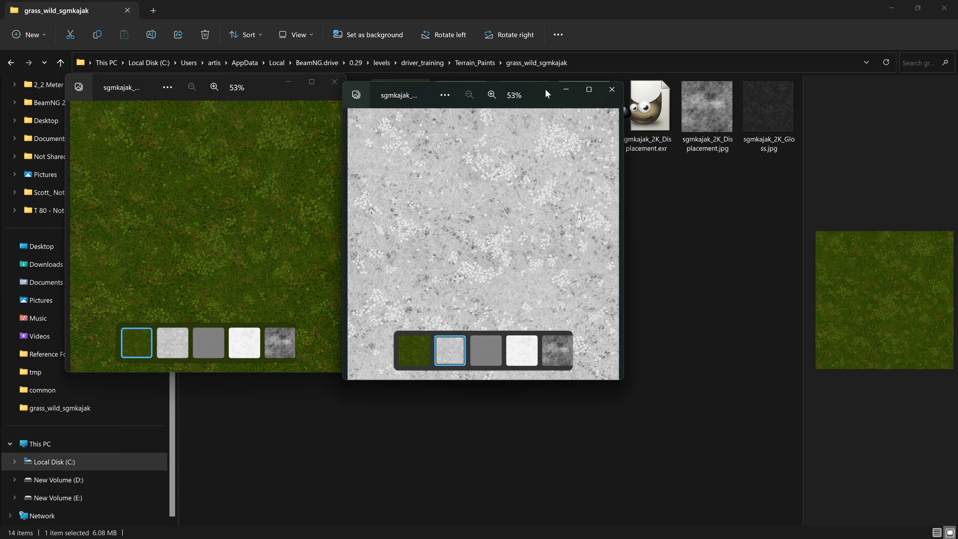
Step: Open the sgmkajak roughness and AO texture images from the grass_wild_sgmkajak folder and place their windows side by side
{"action": "left_click_drag", "start_coordinate": [546, 94], "coordinate": [558, 173]}
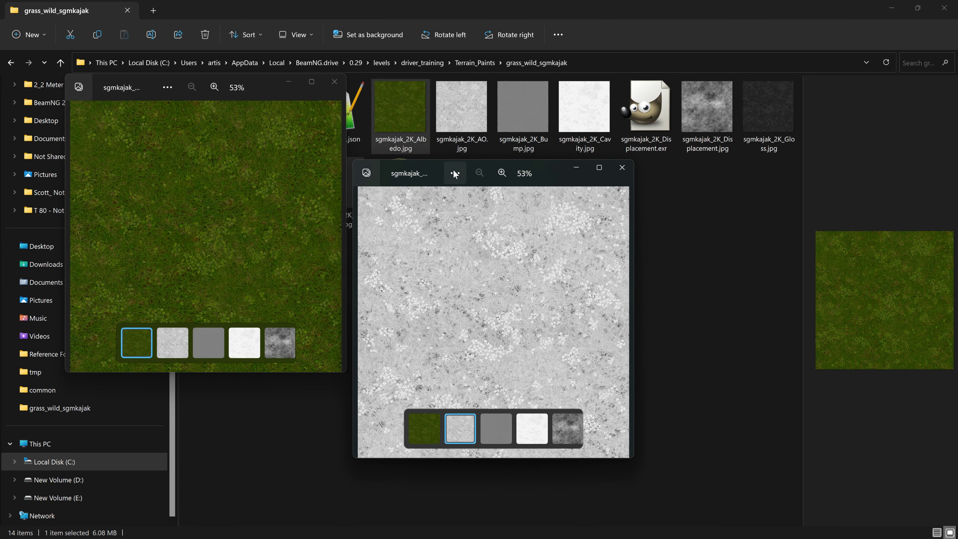
{"action": "left_click_drag", "start_coordinate": [549, 171], "coordinate": [608, 176]}
{"action": "left_click_drag", "start_coordinate": [254, 81], "coordinate": [161, 108]}
{"action": "double_click", "coordinate": [276, 189]}
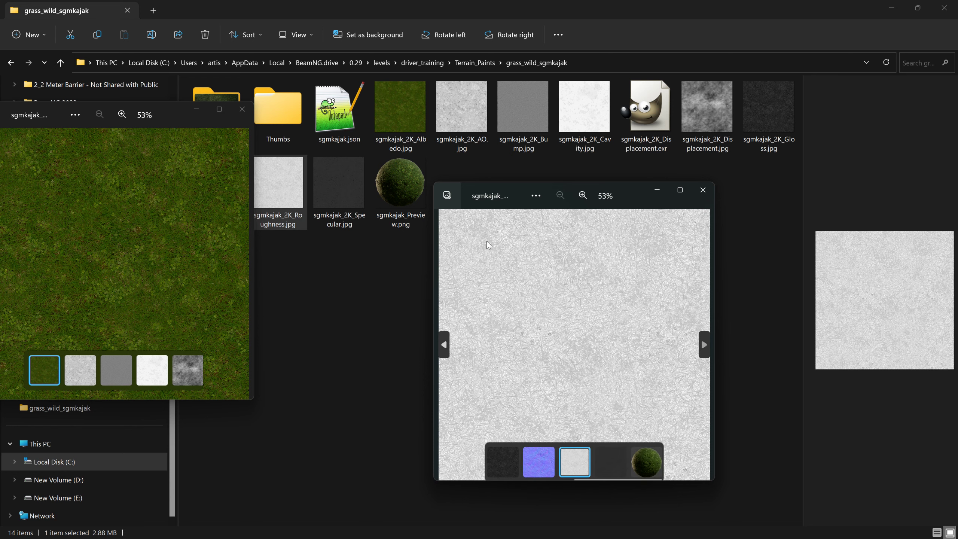
{"action": "left_click_drag", "start_coordinate": [515, 191], "coordinate": [568, 176]}
{"action": "double_click", "coordinate": [458, 106]}
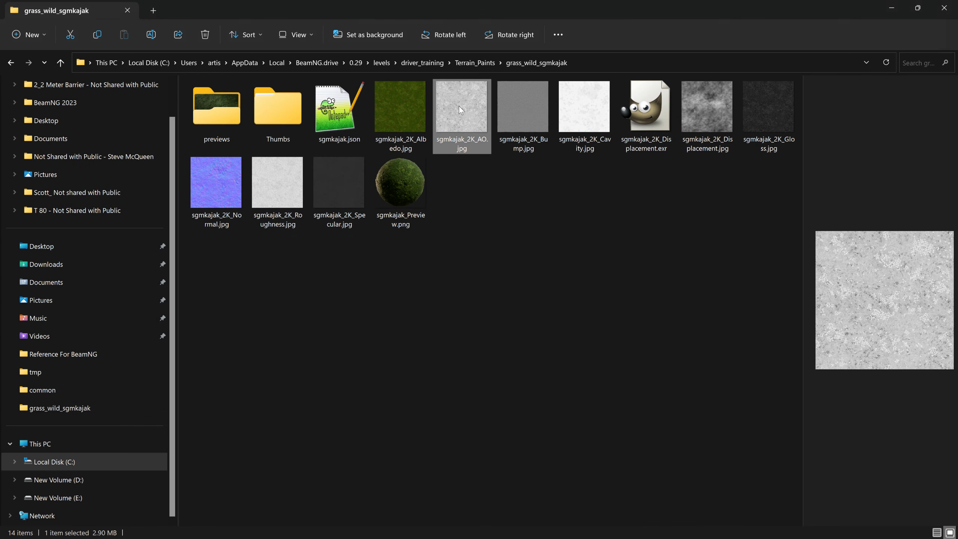
{"action": "left_click_drag", "start_coordinate": [628, 193], "coordinate": [373, 175]}
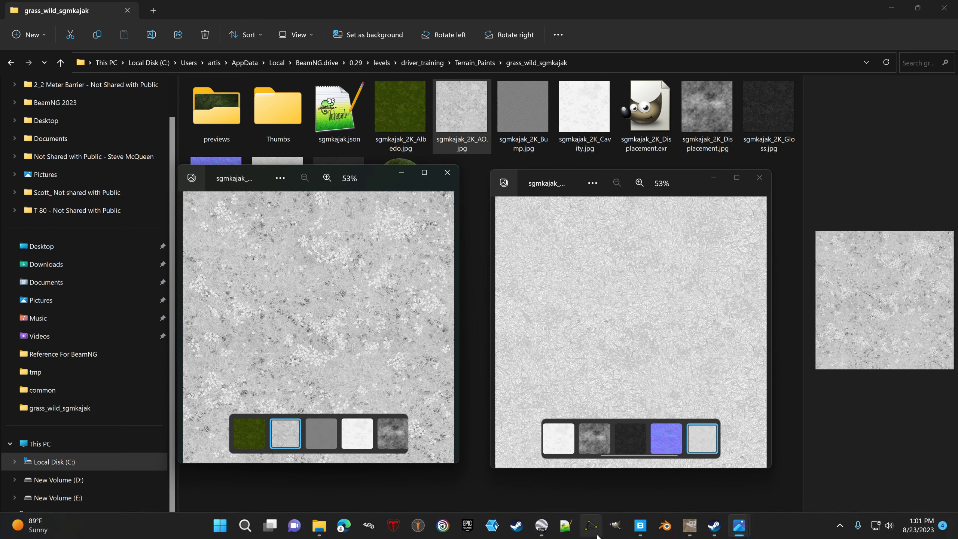
Step: Open sgmkajak_2K_Displacement.jpg and place its window beside the AO texture
{"action": "mouse_move", "coordinate": [748, 526]}
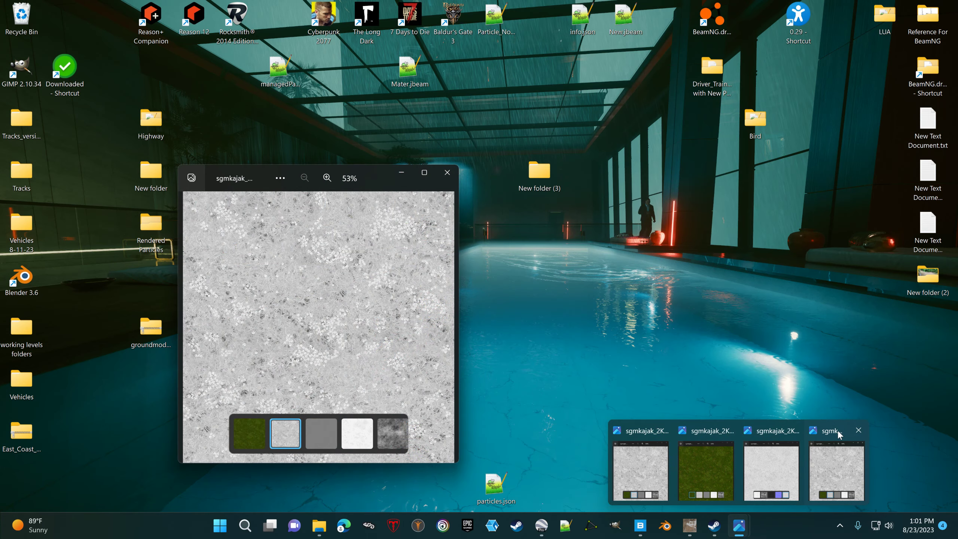
{"action": "left_click", "coordinate": [833, 430]}
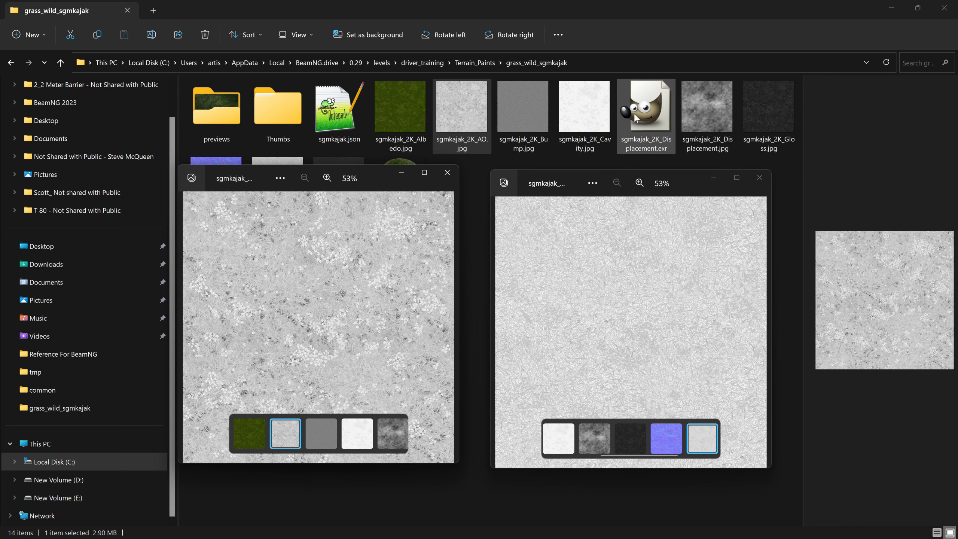
{"action": "left_click", "coordinate": [703, 110]}
{"action": "double_click", "coordinate": [702, 106]}
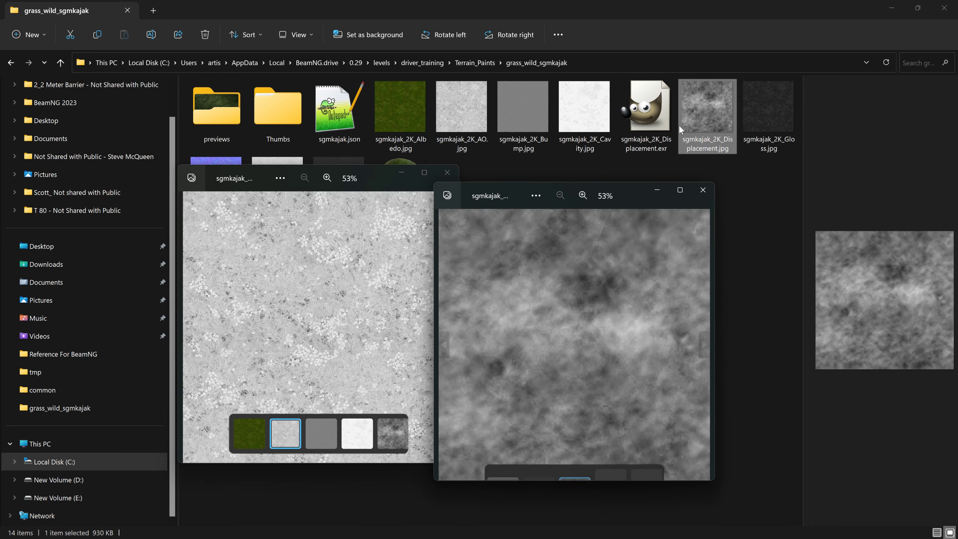
{"action": "left_click_drag", "start_coordinate": [604, 193], "coordinate": [692, 179]}
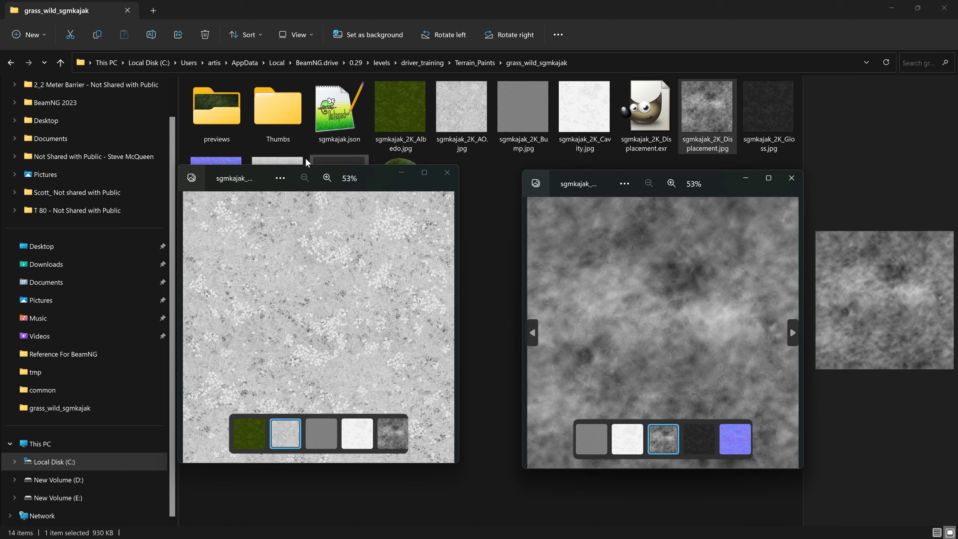
Step: Open sgmkajak_2K_Normal.jpg, move its window clear of the displacement map, and minimize the folder window
{"action": "double_click", "coordinate": [207, 161]}
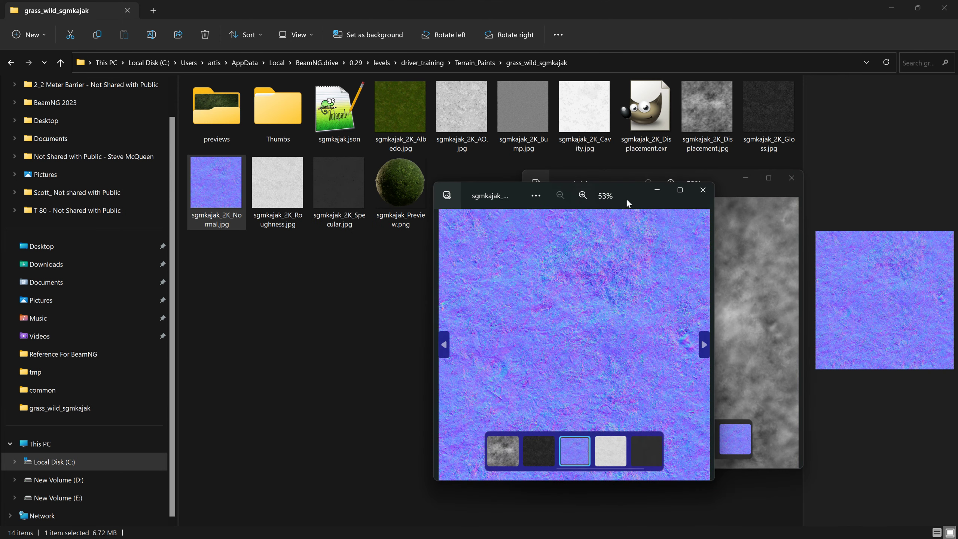
{"action": "left_click_drag", "start_coordinate": [626, 198], "coordinate": [368, 134]}
{"action": "left_click", "coordinate": [891, 8]}
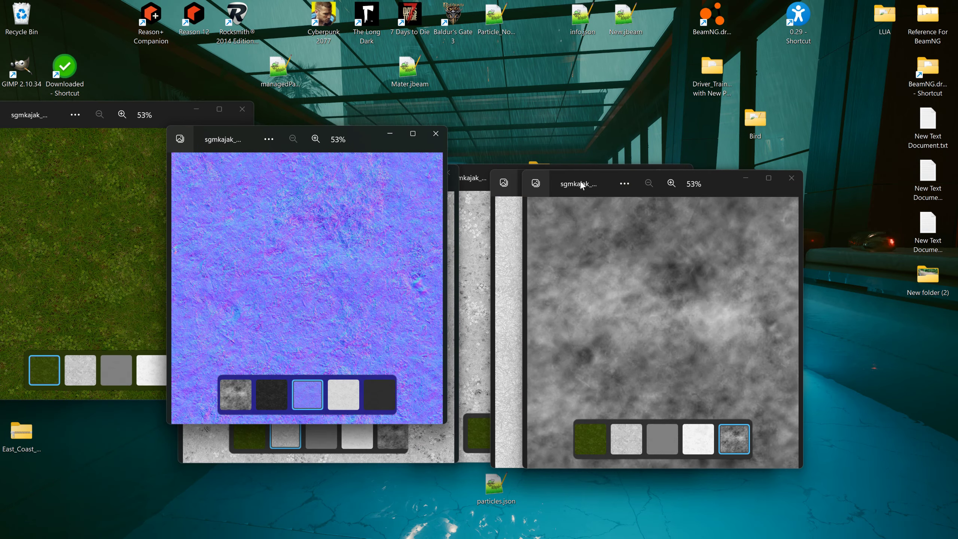
Step: Arrange the image windows in a grid: albedo, normal and displacement in the upper row, AO and roughness beneath
{"action": "left_click_drag", "start_coordinate": [381, 149], "coordinate": [513, 98]}
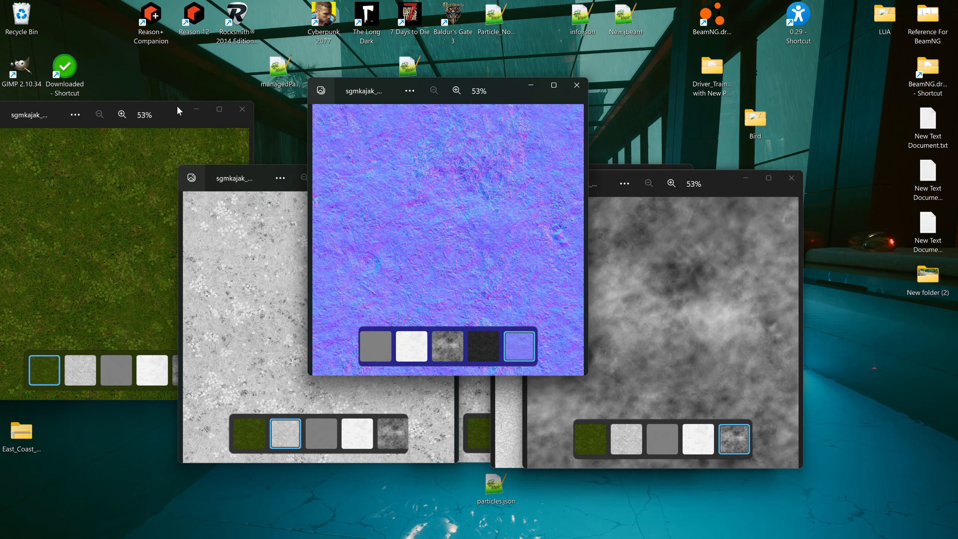
{"action": "left_click_drag", "start_coordinate": [177, 105], "coordinate": [208, 6]}
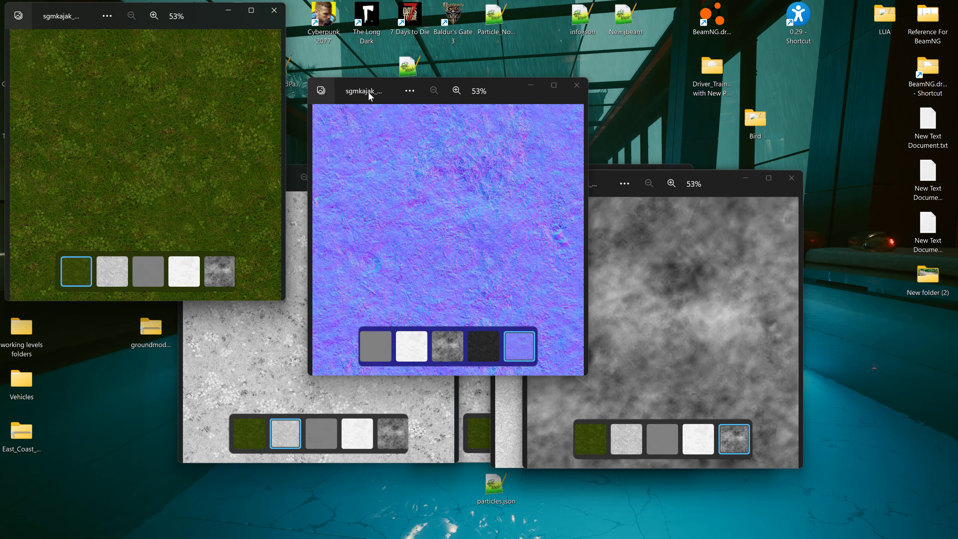
{"action": "left_click_drag", "start_coordinate": [368, 92], "coordinate": [349, 20]}
{"action": "left_click_drag", "start_coordinate": [716, 185], "coordinate": [869, 311]}
{"action": "left_click_drag", "start_coordinate": [689, 186], "coordinate": [524, 250]}
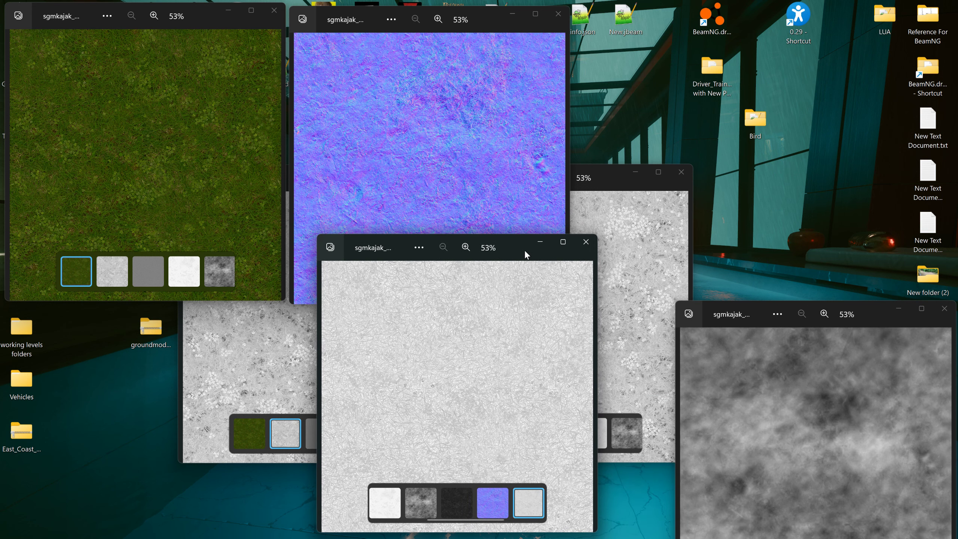
{"action": "left_click_drag", "start_coordinate": [593, 183], "coordinate": [241, 242]}
{"action": "left_click_drag", "start_coordinate": [169, 4], "coordinate": [220, 12]}
{"action": "left_click_drag", "start_coordinate": [363, 22], "coordinate": [395, 17]}
{"action": "left_click_drag", "start_coordinate": [737, 317], "coordinate": [625, 19]}
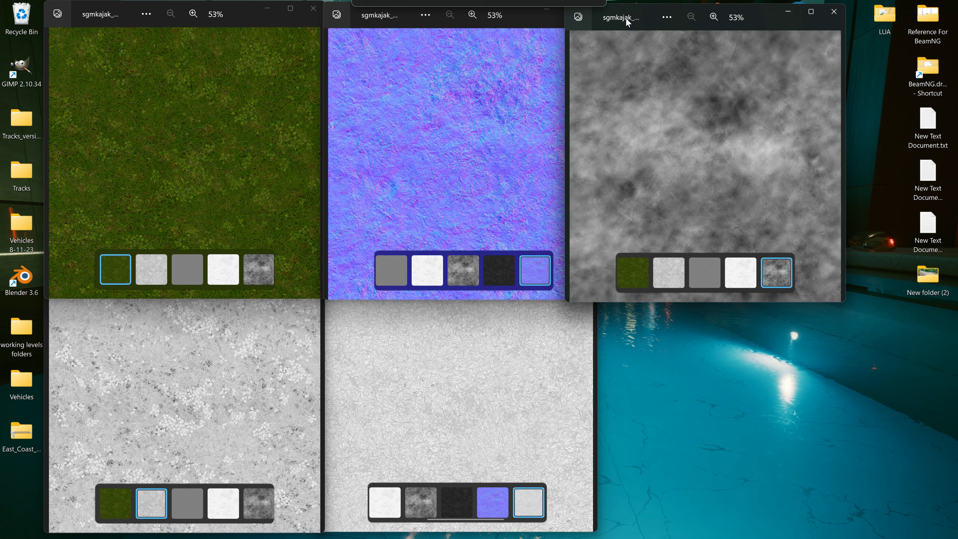
{"action": "left_click", "coordinate": [509, 20]}
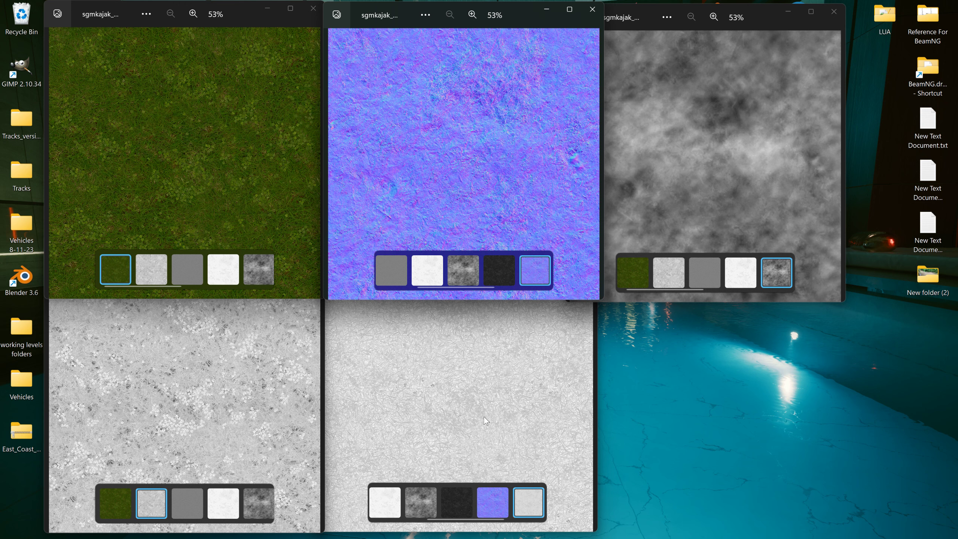
Step: Examine the fine grass detail of the roughness texture up close and compare it with the albedo
{"action": "scroll", "coordinate": [476, 438], "scroll_direction": "up", "scroll_amount": 5}
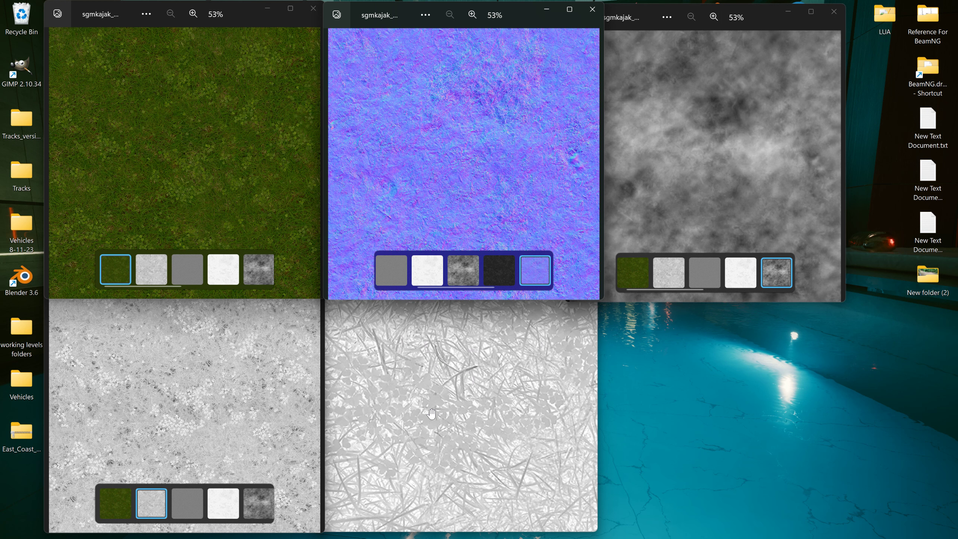
{"action": "scroll", "coordinate": [432, 413], "scroll_direction": "down", "scroll_amount": 5}
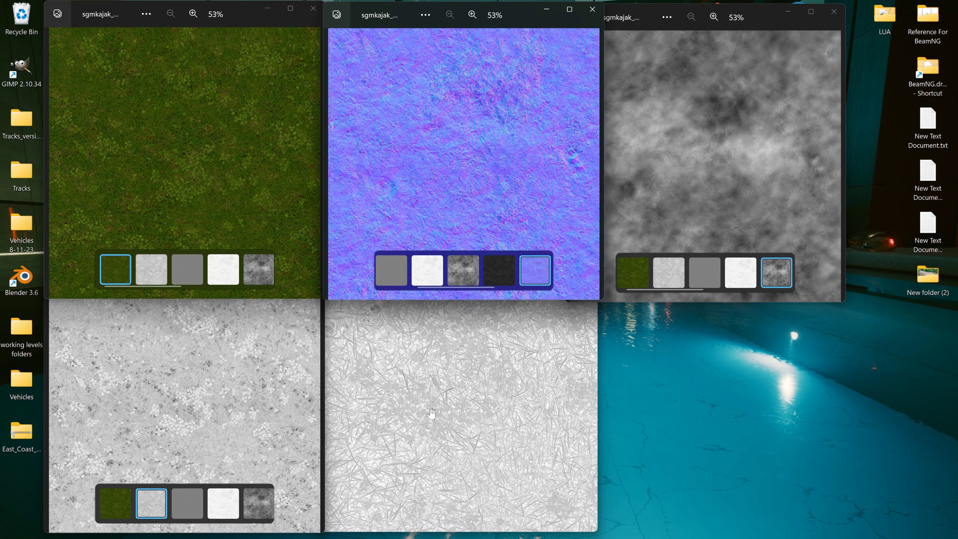
{"action": "left_click", "coordinate": [259, 186]}
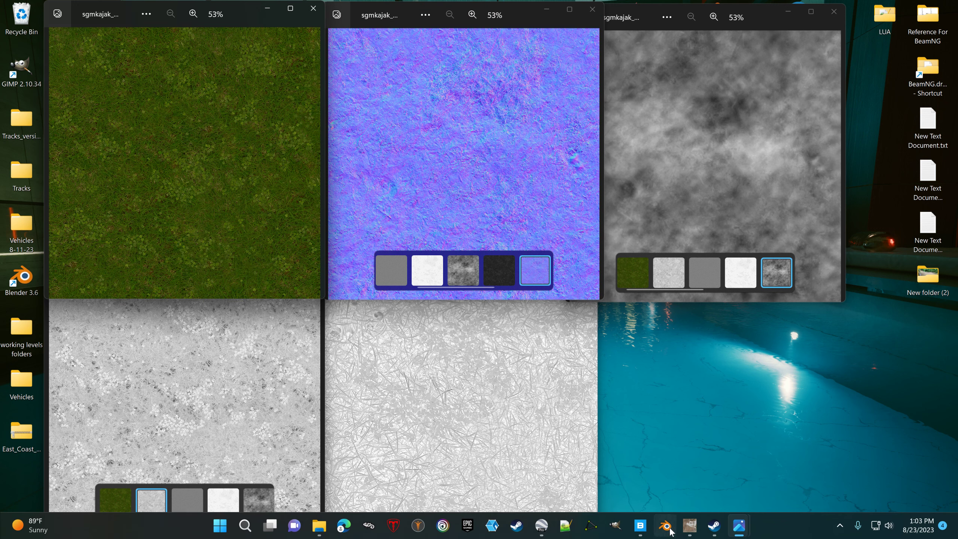
Step: Switch to GIMP and add sgmkajak_2K_Albedo.jpg as a new layer in the open base_color image
{"action": "mouse_move", "coordinate": [687, 530]}
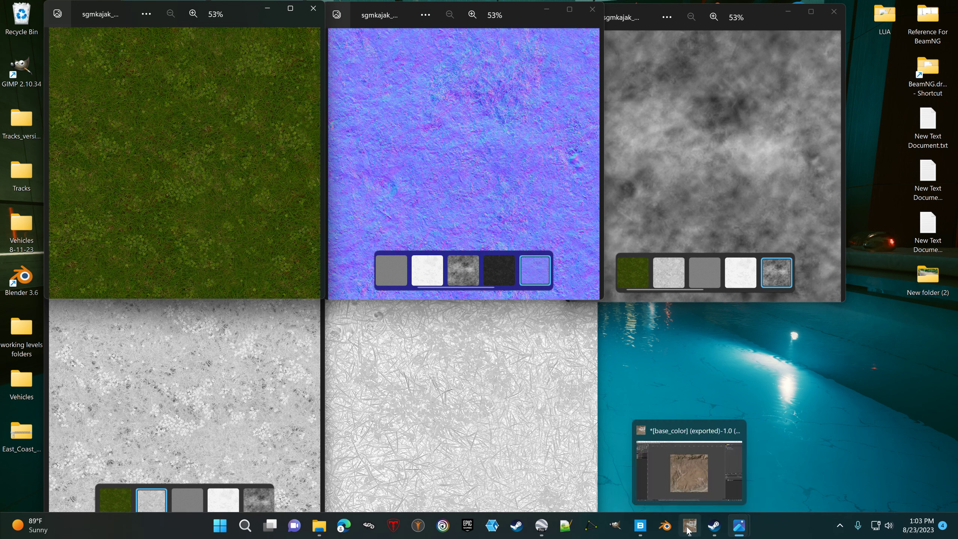
{"action": "left_click", "coordinate": [687, 530]}
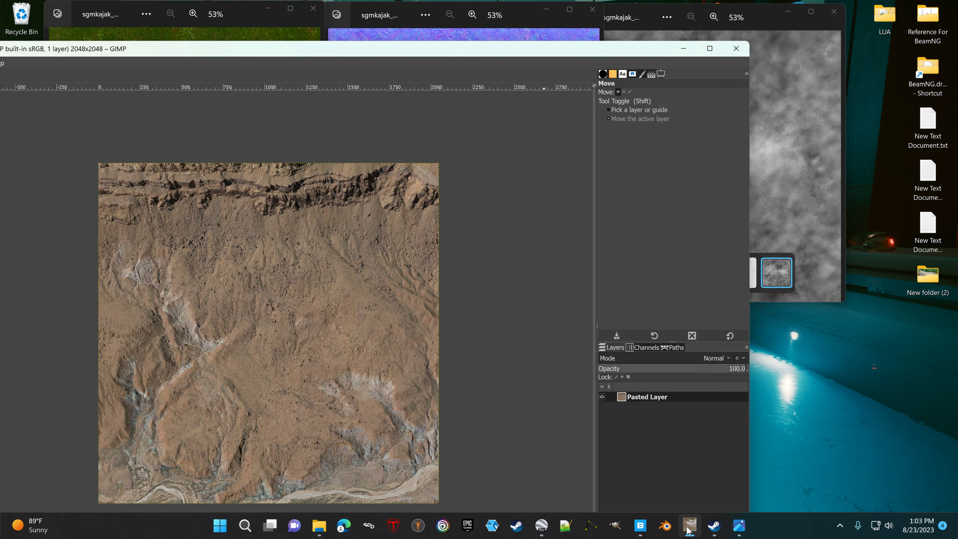
{"action": "left_click_drag", "start_coordinate": [392, 51], "coordinate": [759, 87]}
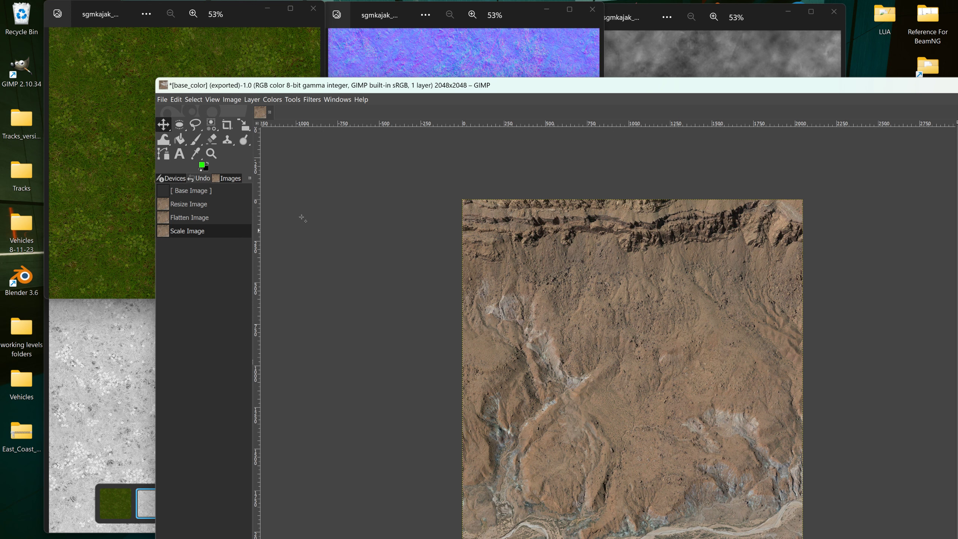
{"action": "left_click_drag", "start_coordinate": [396, 94], "coordinate": [436, 92]}
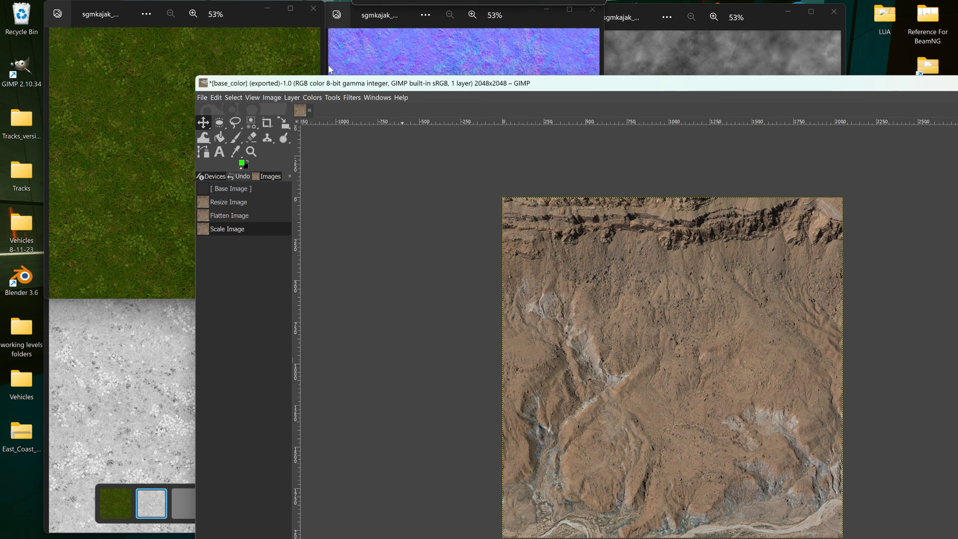
{"action": "left_click", "coordinate": [237, 160]}
{"action": "left_click_drag", "start_coordinate": [237, 161], "coordinate": [435, 227]}
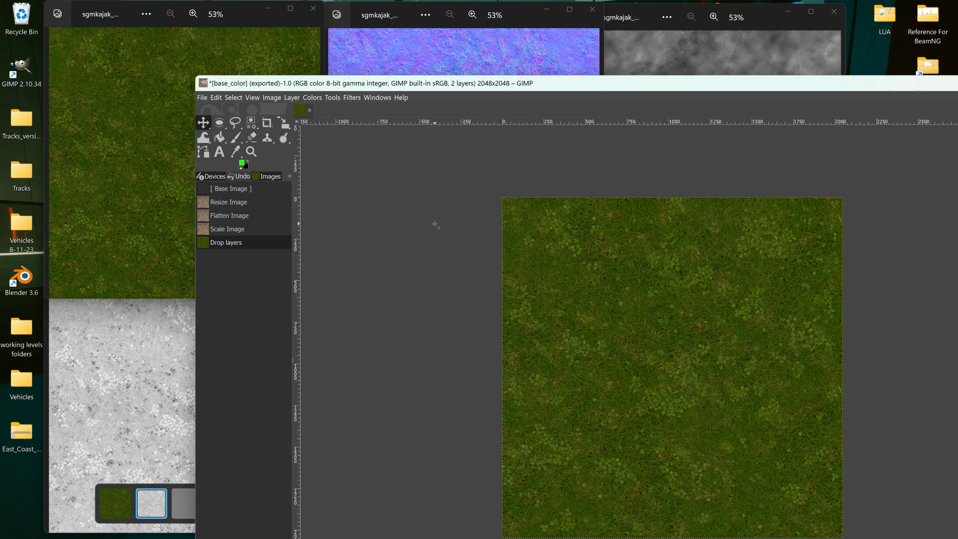
{"action": "double_click", "coordinate": [532, 86]}
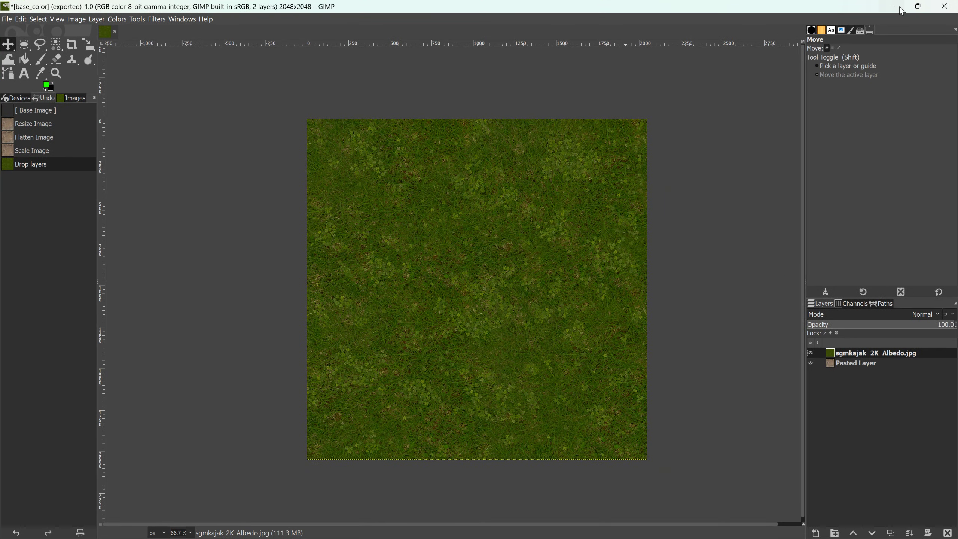
{"action": "left_click", "coordinate": [917, 7]}
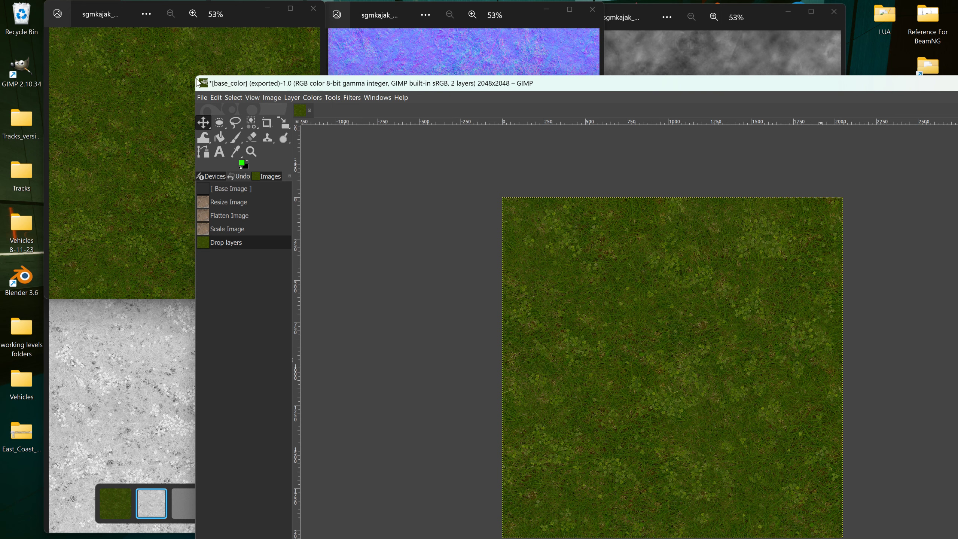
Step: Convert the GIMP image to grayscale mode and position its window so the AO texture stays in view for comparison
{"action": "left_click_drag", "start_coordinate": [193, 73], "coordinate": [563, 246]}
{"action": "left_click_drag", "start_coordinate": [688, 264], "coordinate": [718, 171]}
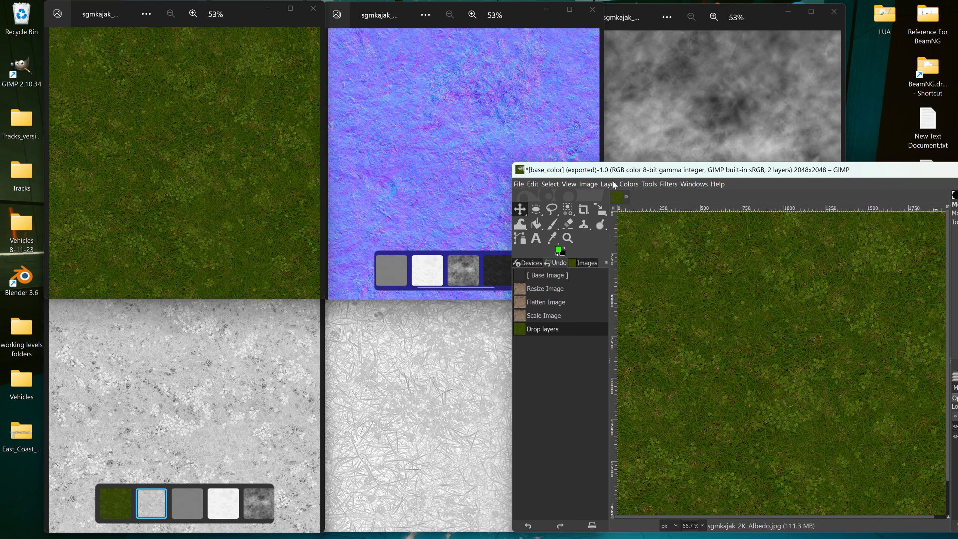
{"action": "left_click", "coordinate": [584, 184]}
{"action": "mouse_move", "coordinate": [672, 212]}
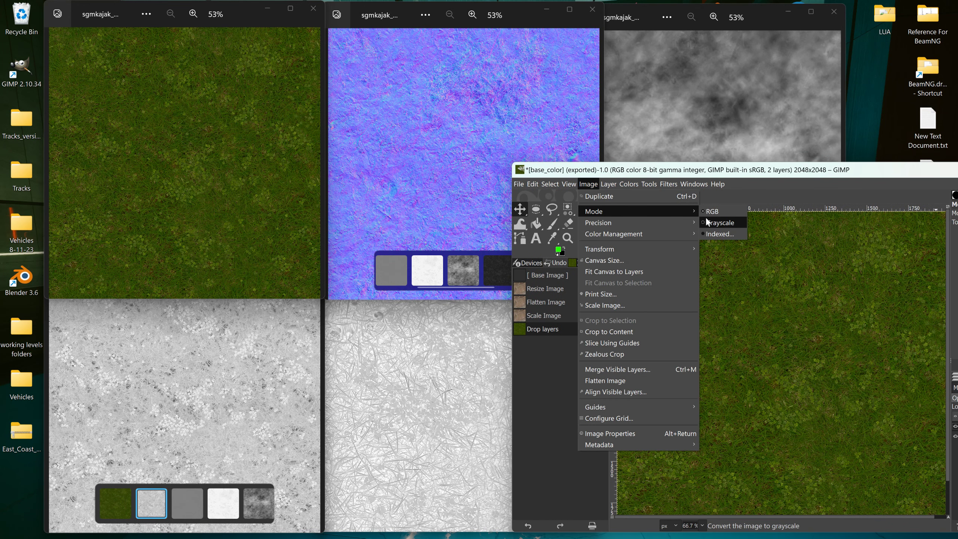
{"action": "left_click", "coordinate": [718, 223]}
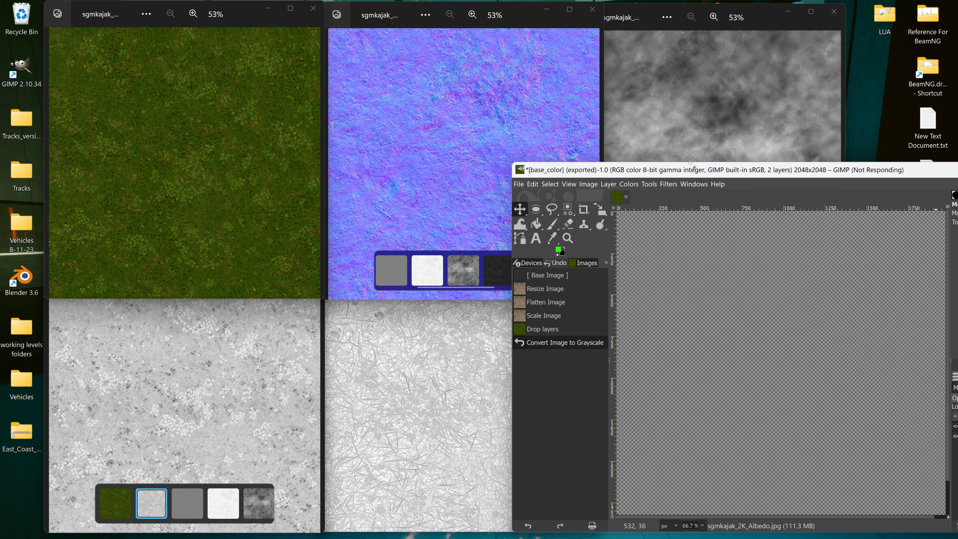
{"action": "left_click_drag", "start_coordinate": [666, 172], "coordinate": [560, 151]}
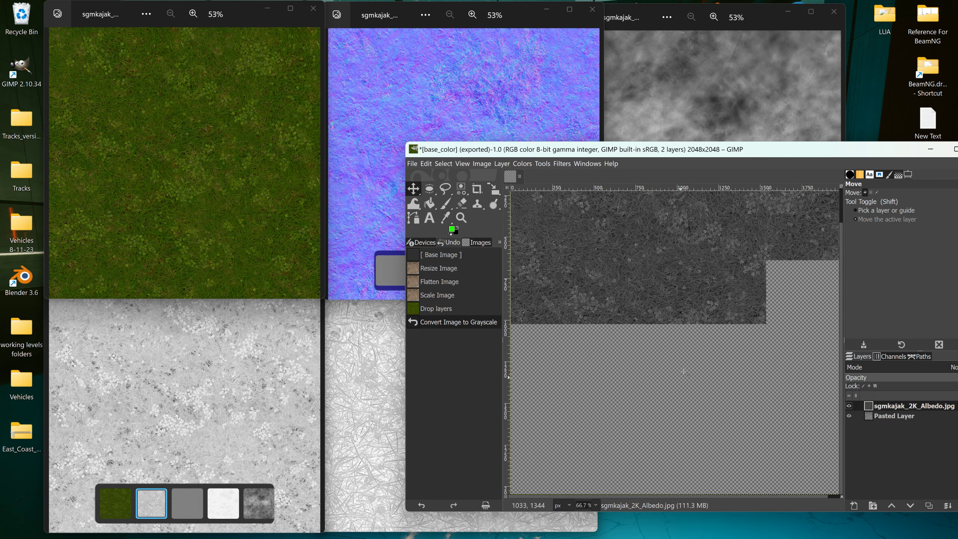
{"action": "left_click_drag", "start_coordinate": [648, 153], "coordinate": [706, 185]}
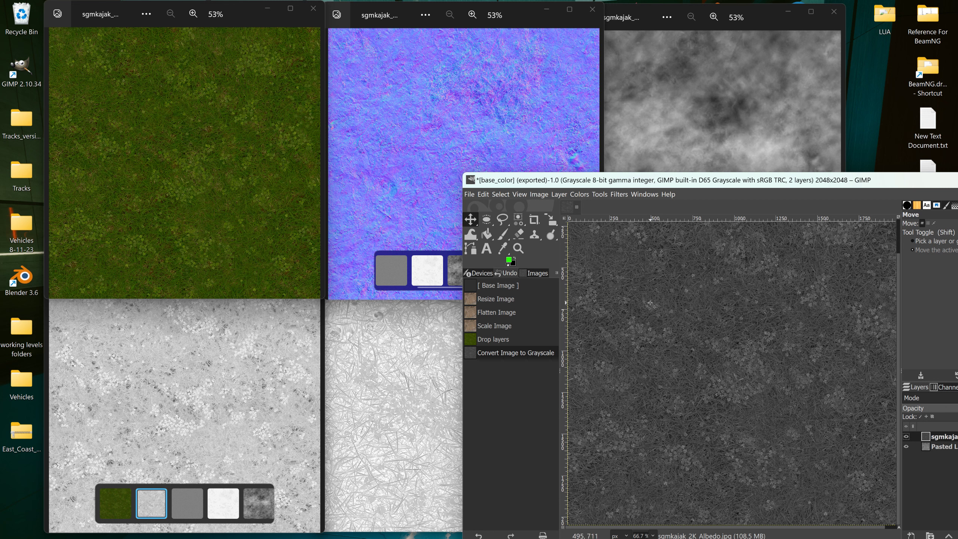
Step: Switch to the grass_wild_sgmkajak folder, open sgmkajak_2K_Specular.jpg and enlarge its window
{"action": "mouse_move", "coordinate": [318, 530]}
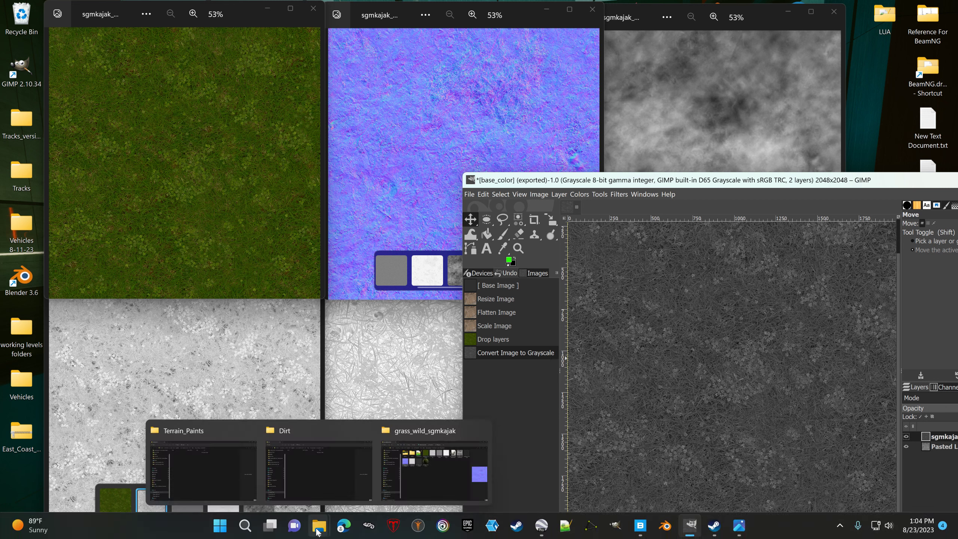
{"action": "left_click", "coordinate": [417, 430]}
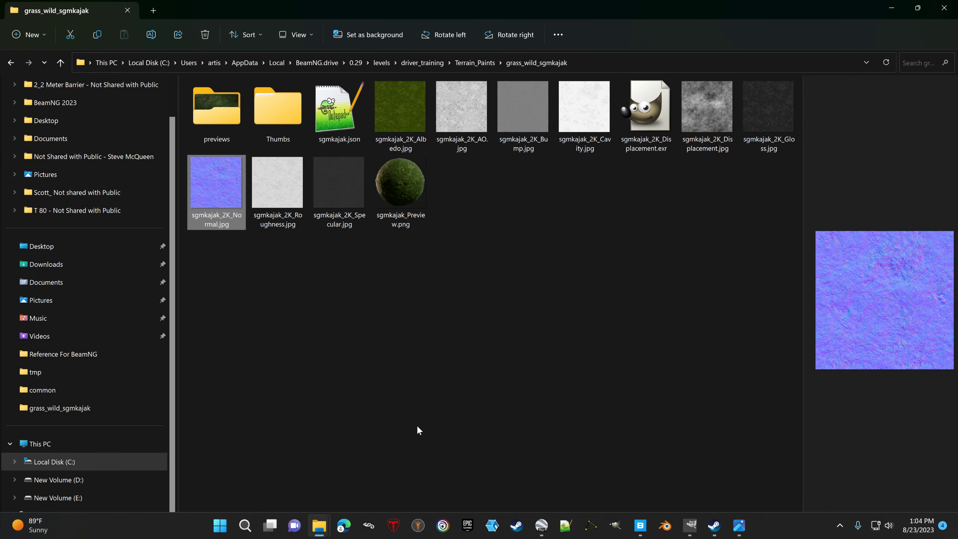
{"action": "left_click", "coordinate": [347, 192]}
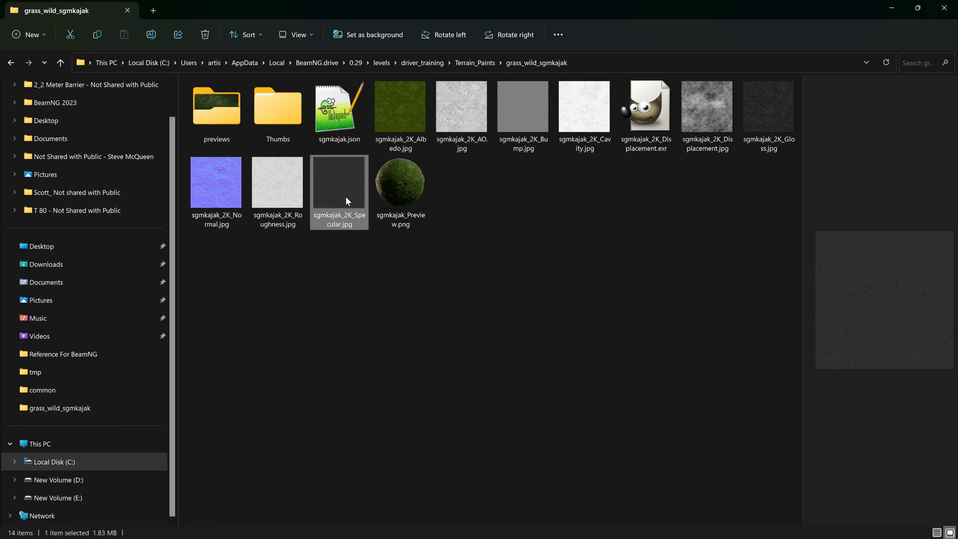
{"action": "double_click", "coordinate": [346, 196]}
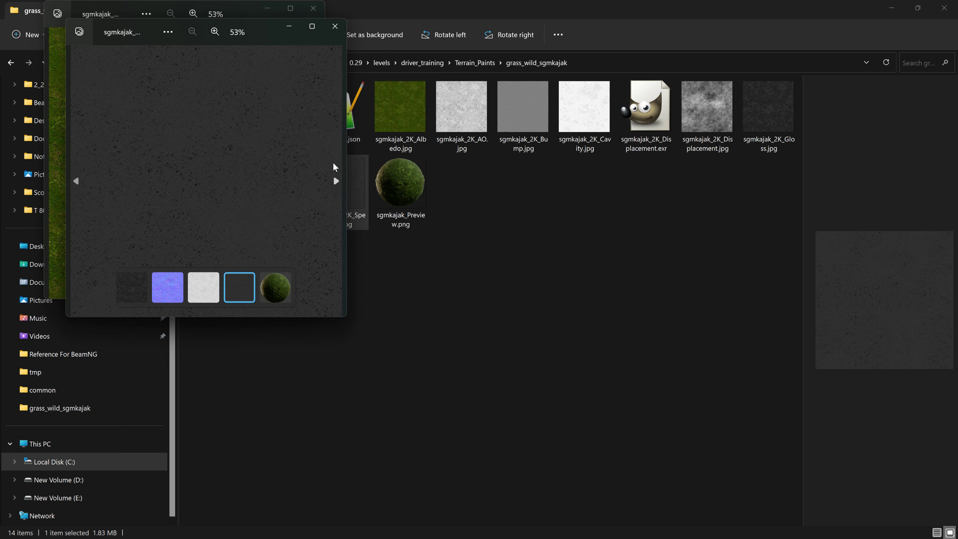
{"action": "left_click_drag", "start_coordinate": [345, 315], "coordinate": [476, 401]}
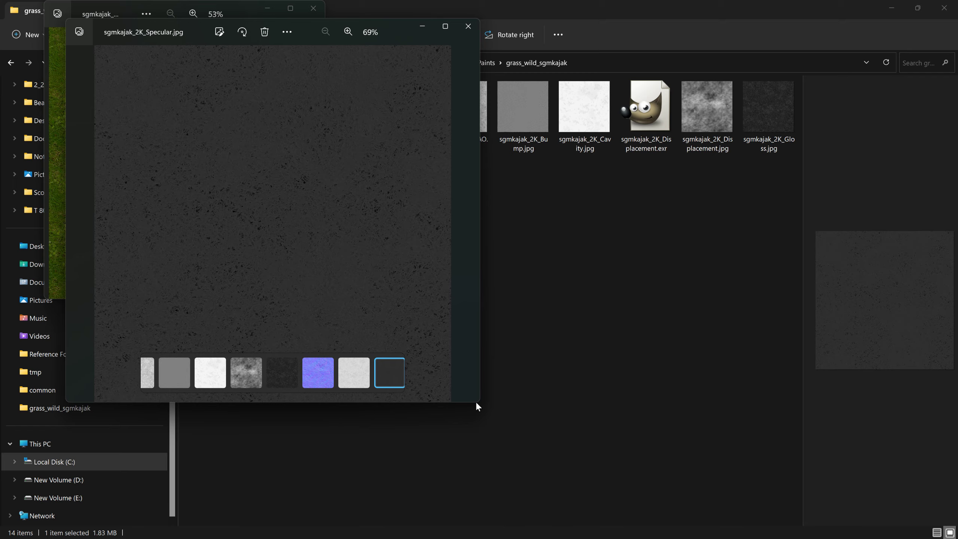
Step: Put the texture folder window away, close the specular preview, and position the GIMP window beside the AO texture
{"action": "left_click", "coordinate": [891, 8]}
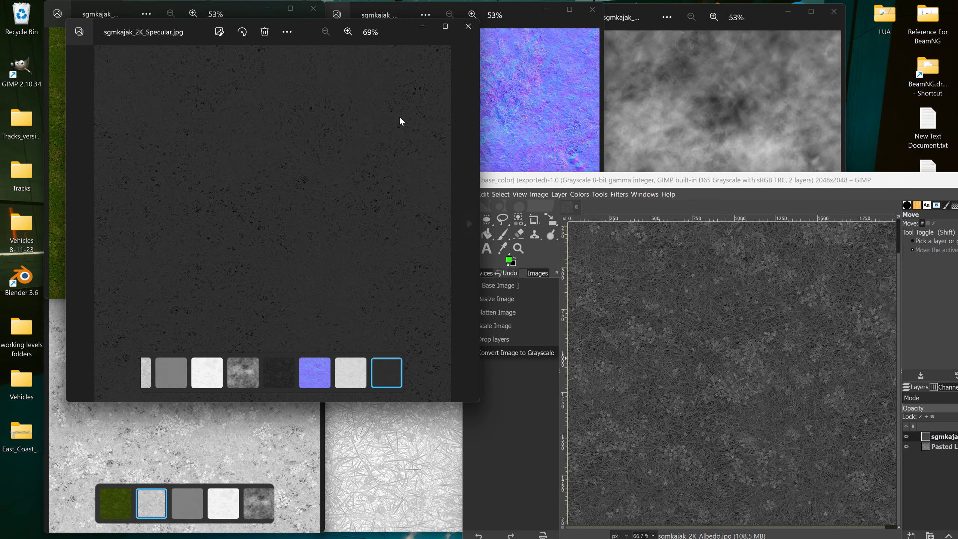
{"action": "left_click", "coordinate": [467, 26]}
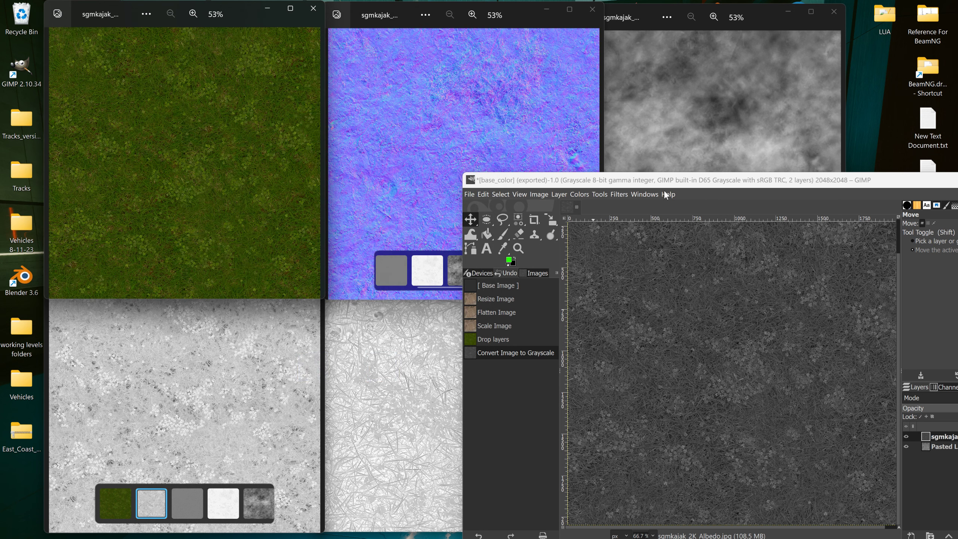
{"action": "left_click_drag", "start_coordinate": [665, 183], "coordinate": [533, 163]}
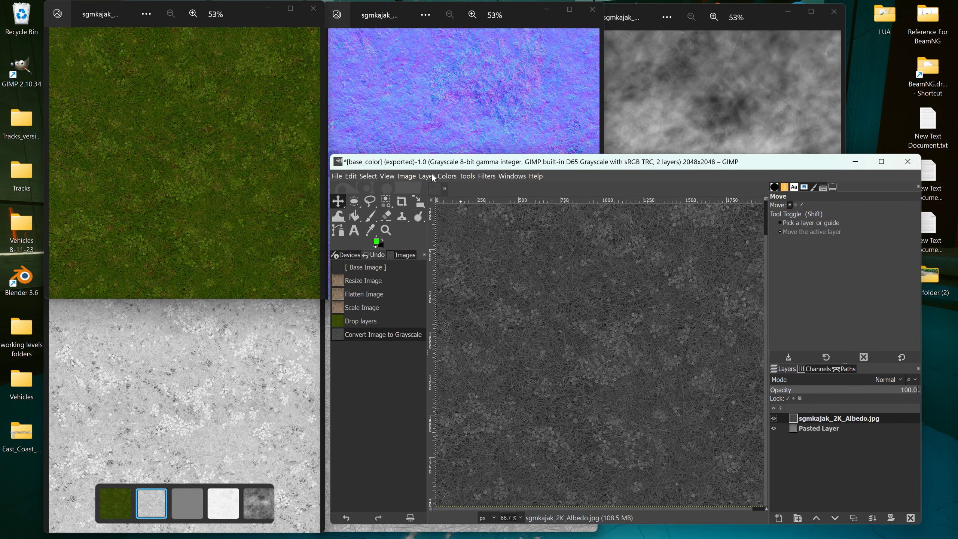
Step: Invert the grayscale sgmkajak_2K_Albedo.jpg layer and compare it with the AO and roughness textures
{"action": "left_click", "coordinate": [464, 177]}
{"action": "mouse_move", "coordinate": [451, 178]}
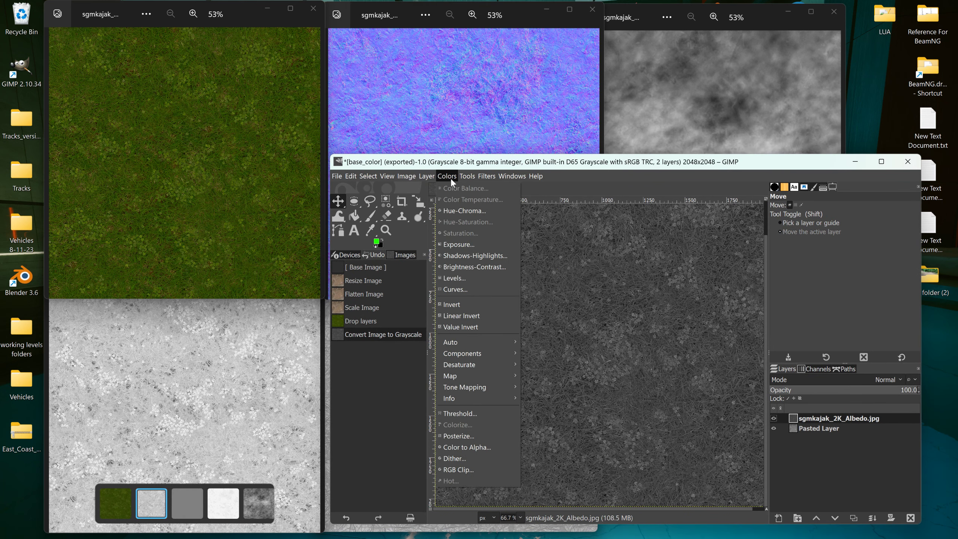
{"action": "left_click", "coordinate": [461, 304]}
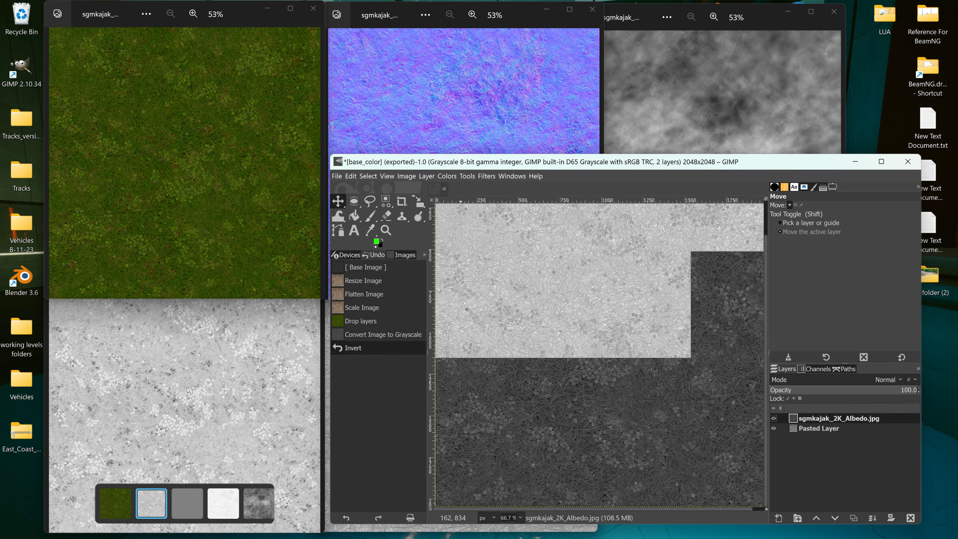
{"action": "scroll", "coordinate": [603, 302], "scroll_direction": "up", "scroll_amount": 2}
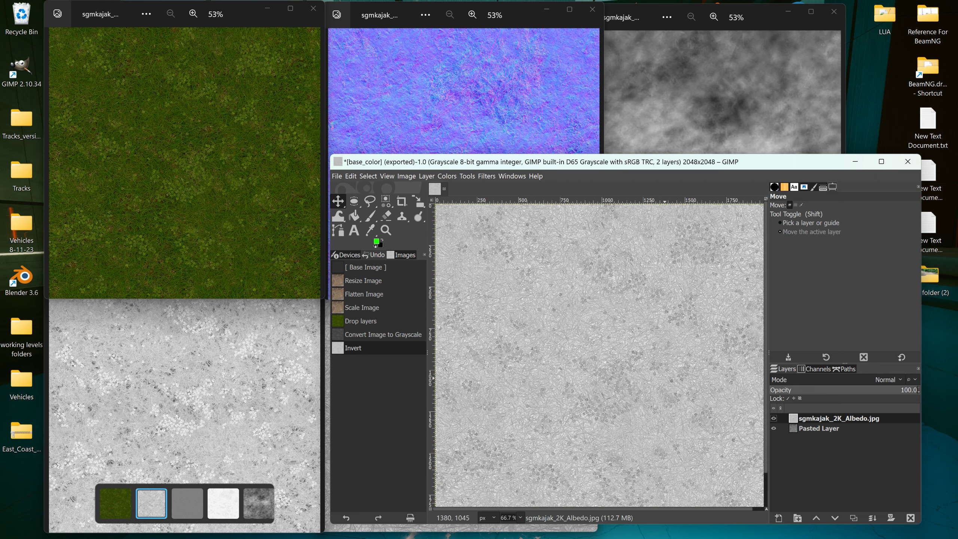
{"action": "left_click_drag", "start_coordinate": [631, 165], "coordinate": [808, 217]}
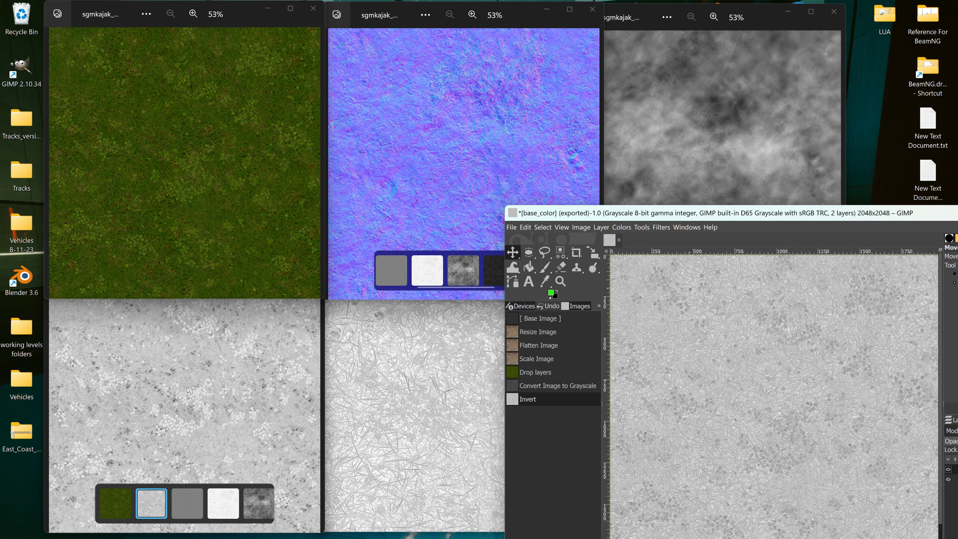
Step: Invert the albedo layer a second time to restore its original dark tones
{"action": "left_click", "coordinate": [645, 227]}
{"action": "mouse_move", "coordinate": [658, 227]}
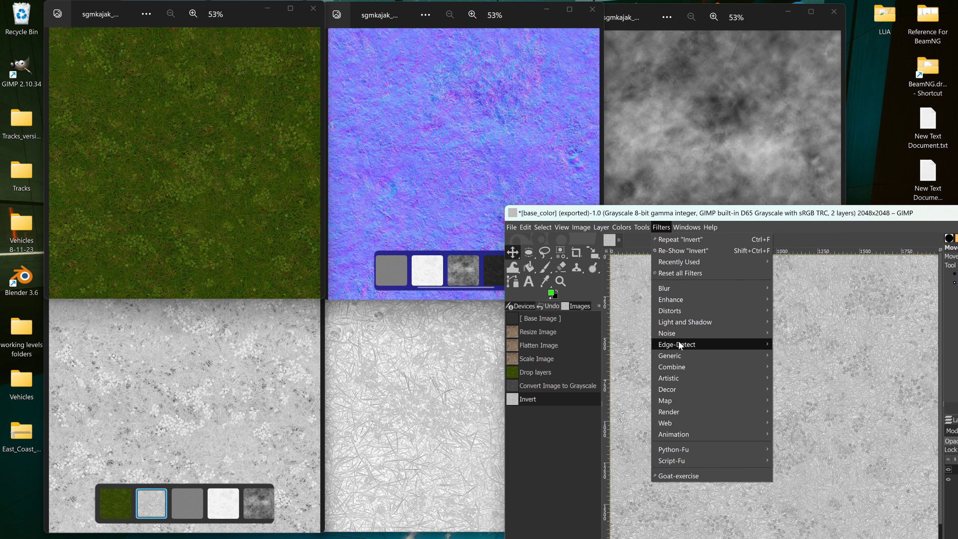
{"action": "mouse_move", "coordinate": [626, 228]}
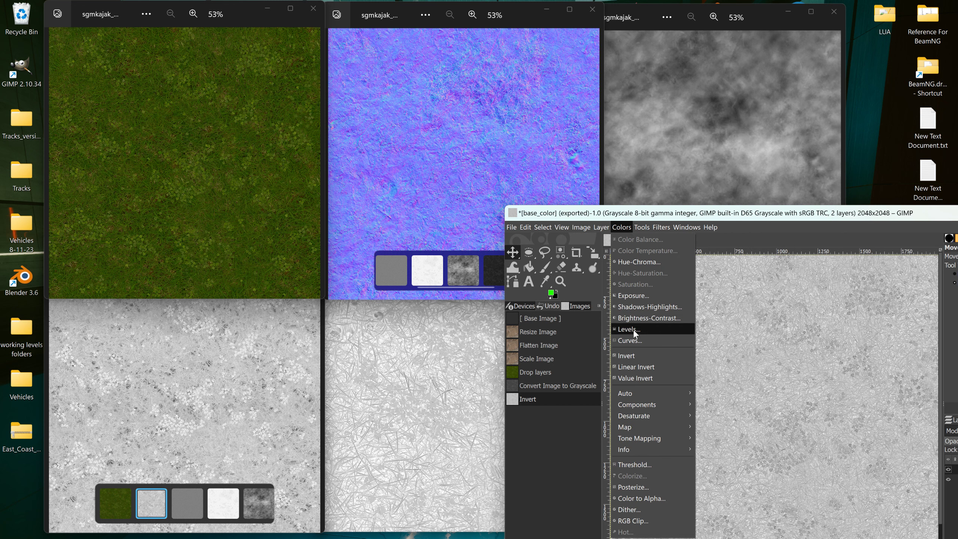
{"action": "left_click", "coordinate": [634, 355]}
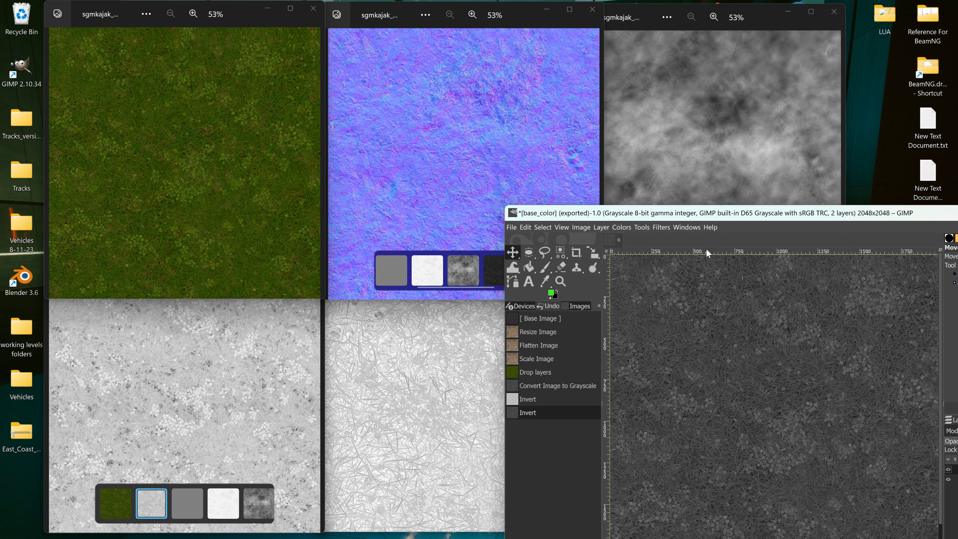
Step: Adjust the albedo layer's Levels to black input 10, gamma 1.59 and white input 112, and place the image beside the AO texture
{"action": "left_click", "coordinate": [583, 226]}
{"action": "left_click", "coordinate": [581, 224]}
{"action": "left_click", "coordinate": [613, 224]}
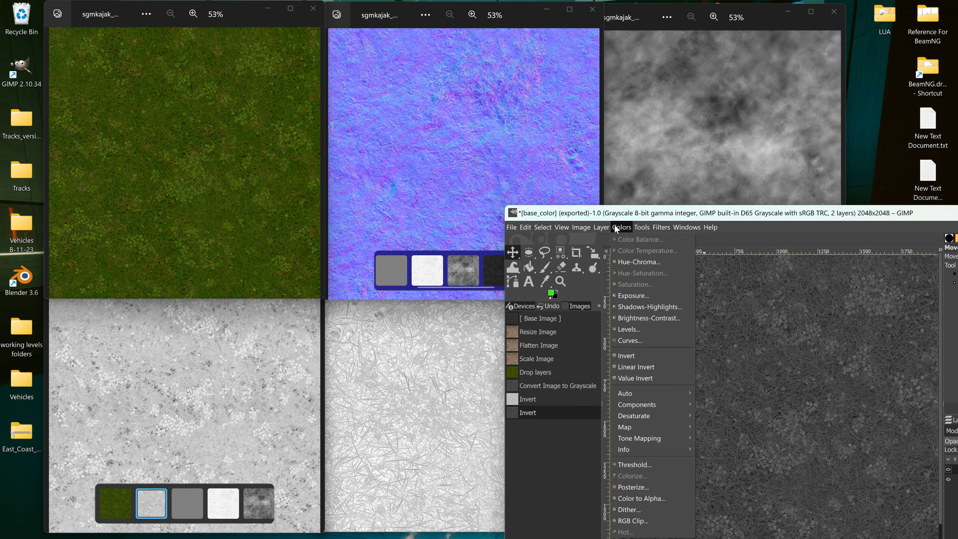
{"action": "left_click", "coordinate": [581, 227]}
{"action": "left_click", "coordinate": [618, 229]}
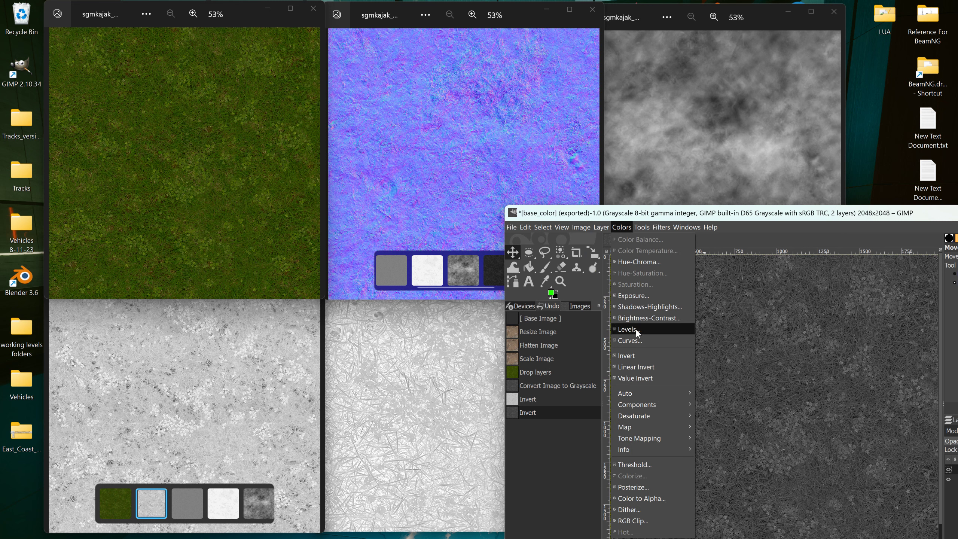
{"action": "left_click", "coordinate": [636, 329]}
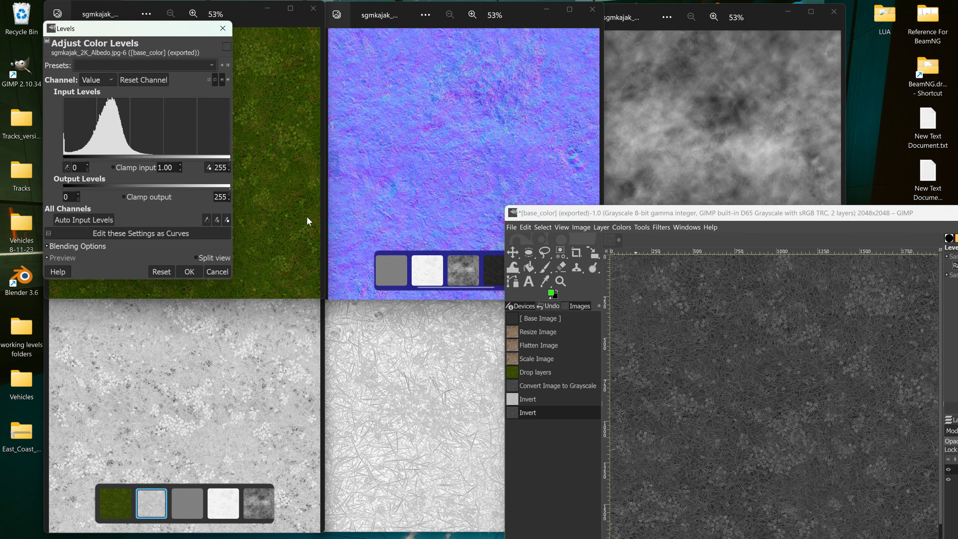
{"action": "mouse_move", "coordinate": [227, 159]}
{"action": "left_mouse_down"}
{"action": "mouse_move", "coordinate": [64, 159]}
{"action": "mouse_move", "coordinate": [96, 158]}
{"action": "left_mouse_up"}
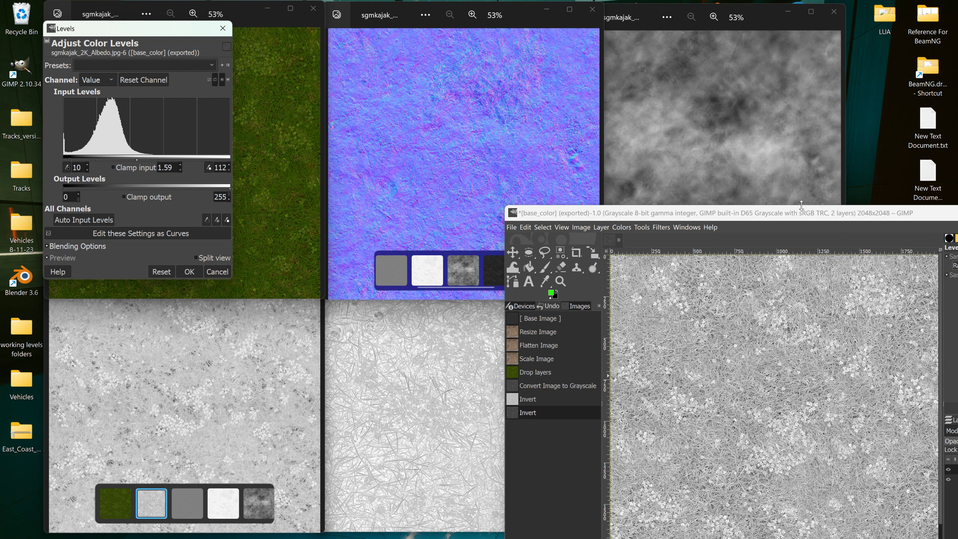
{"action": "left_click_drag", "start_coordinate": [802, 214], "coordinate": [568, 115]}
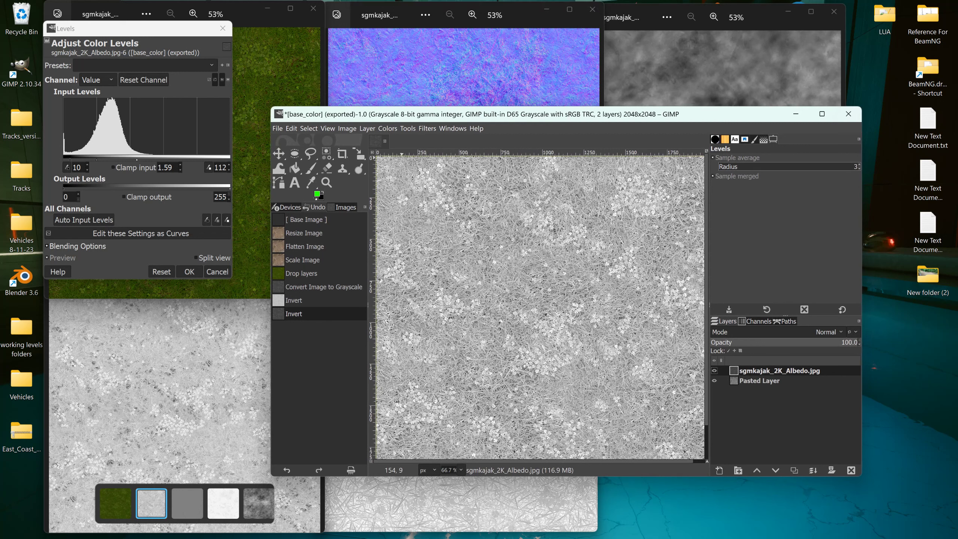
Step: Try the Normal Map filter on the grayscale albedo layer, abandon it and undo the Levels adjustment
{"action": "left_click", "coordinate": [422, 128]}
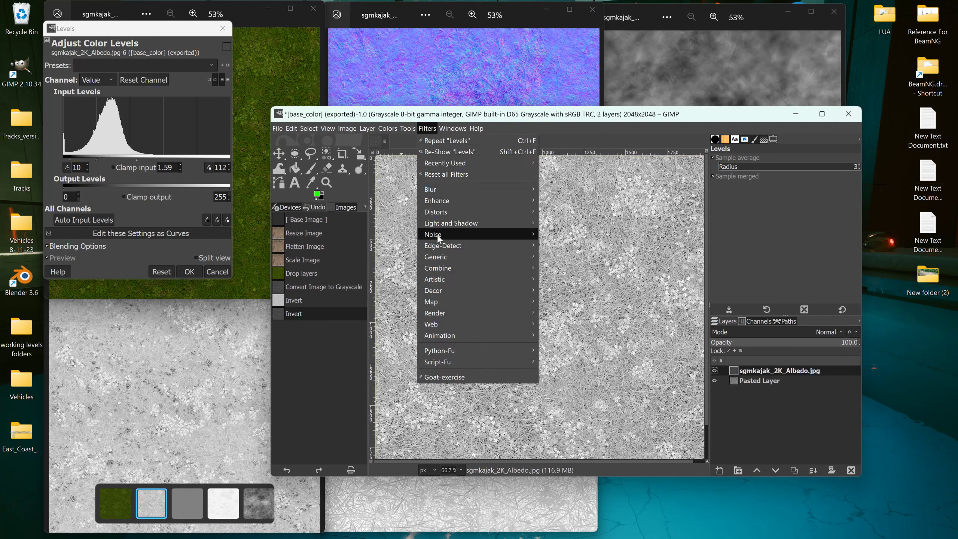
{"action": "mouse_move", "coordinate": [438, 253]}
{"action": "left_click", "coordinate": [555, 296]}
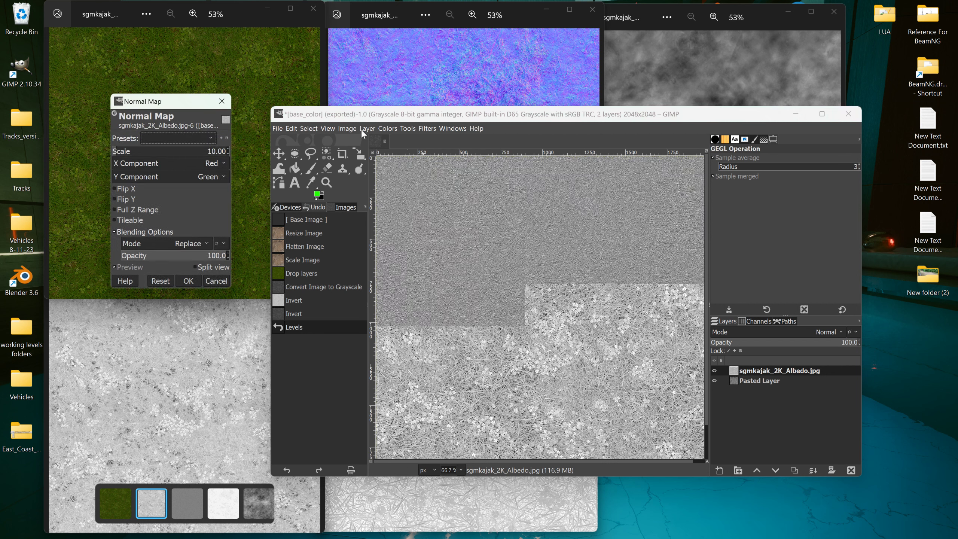
{"action": "left_click", "coordinate": [348, 129]}
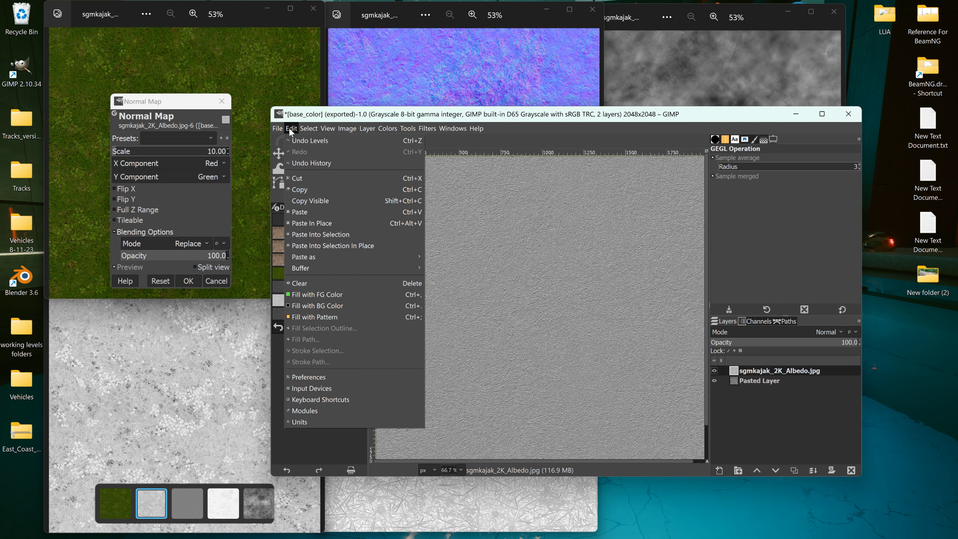
{"action": "left_click", "coordinate": [294, 140]}
Step: Convert the base_color image from grayscale back to RGB mode
{"action": "left_click", "coordinate": [386, 129]}
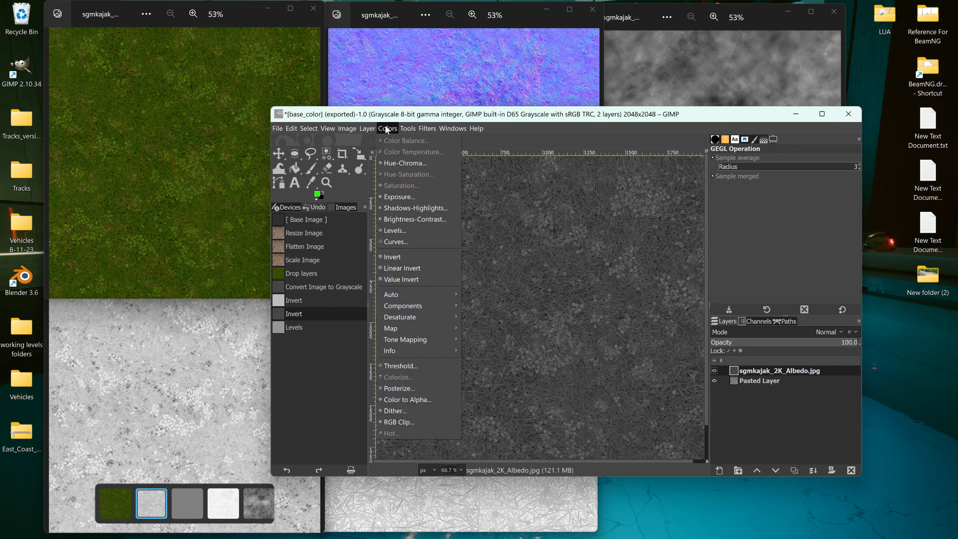
{"action": "left_click", "coordinate": [380, 128]}
{"action": "left_click", "coordinate": [367, 128]}
{"action": "mouse_move", "coordinate": [379, 129]}
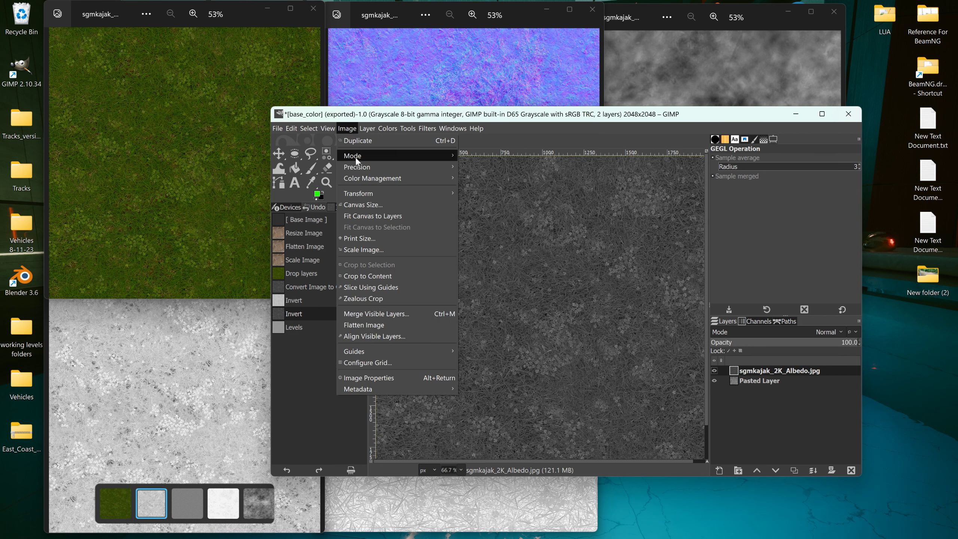
{"action": "mouse_move", "coordinate": [356, 158]}
{"action": "left_click", "coordinate": [460, 155]}
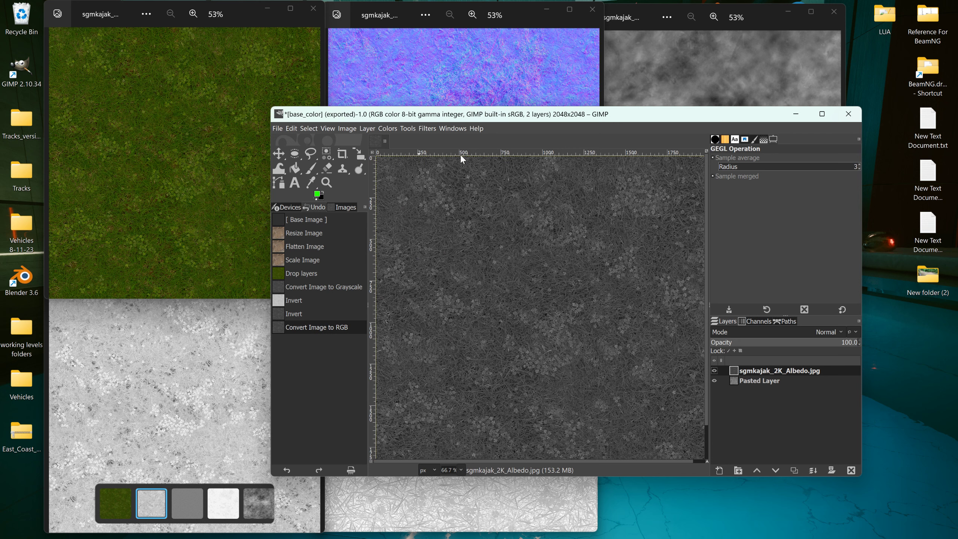
Step: Preview the generic Normal Map filter on the RGB albedo layer
{"action": "left_click", "coordinate": [383, 127]}
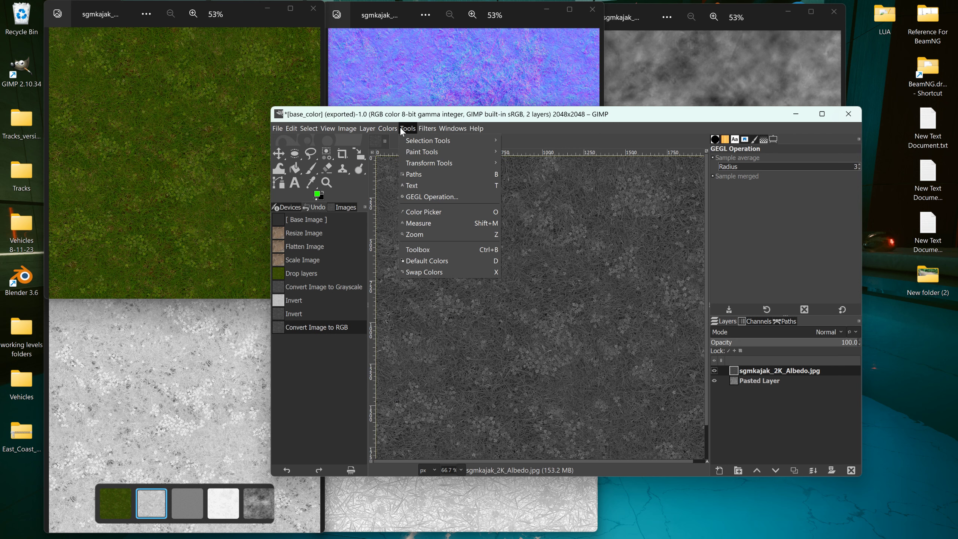
{"action": "left_click", "coordinate": [426, 129]}
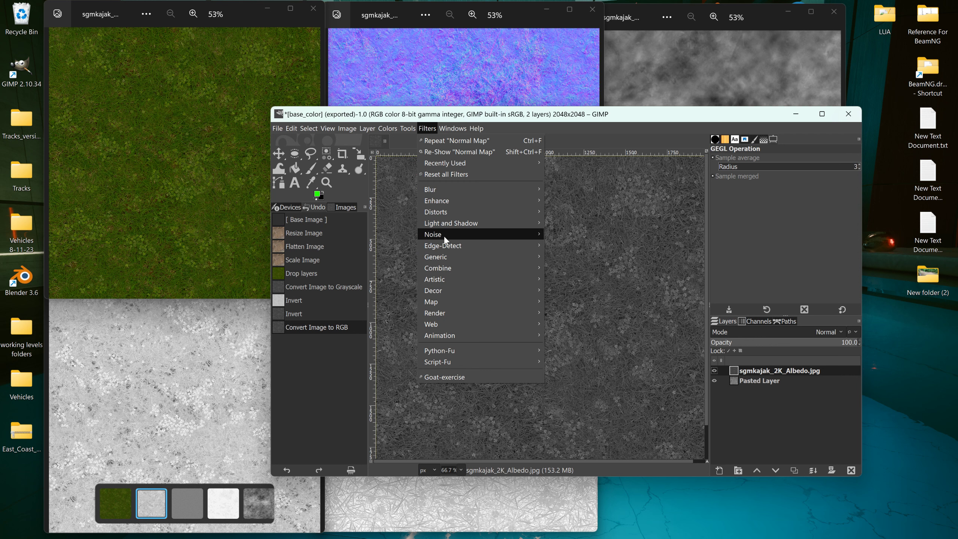
{"action": "mouse_move", "coordinate": [444, 235]}
{"action": "mouse_move", "coordinate": [448, 257]}
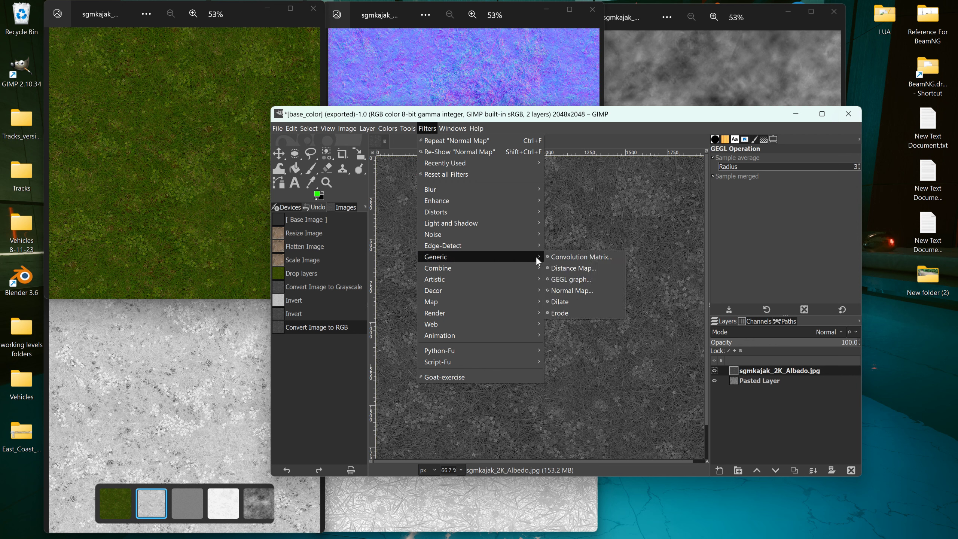
{"action": "left_click", "coordinate": [577, 287]}
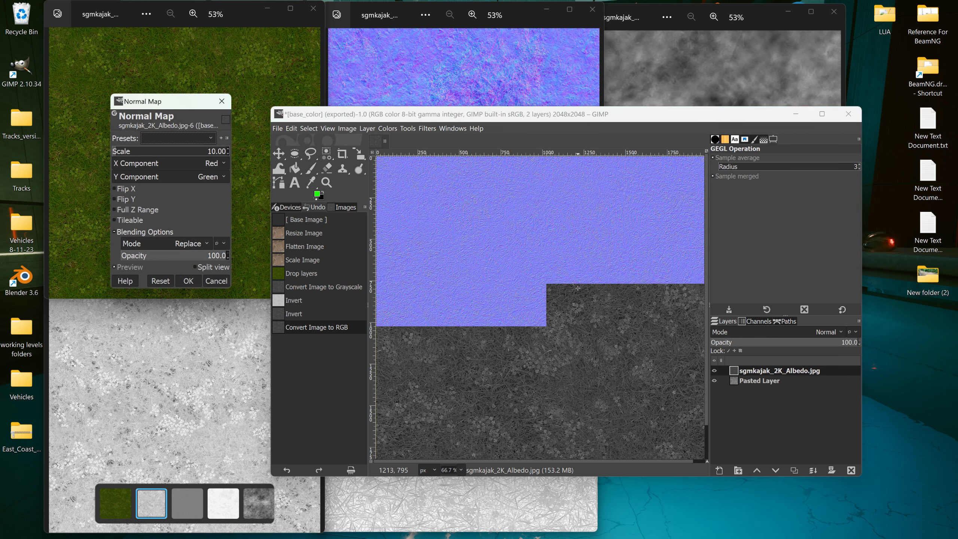
Step: Examine the normal map generated from the albedo up close and compare it with the supplied normal texture
{"action": "left_click_drag", "start_coordinate": [519, 118], "coordinate": [626, 64]}
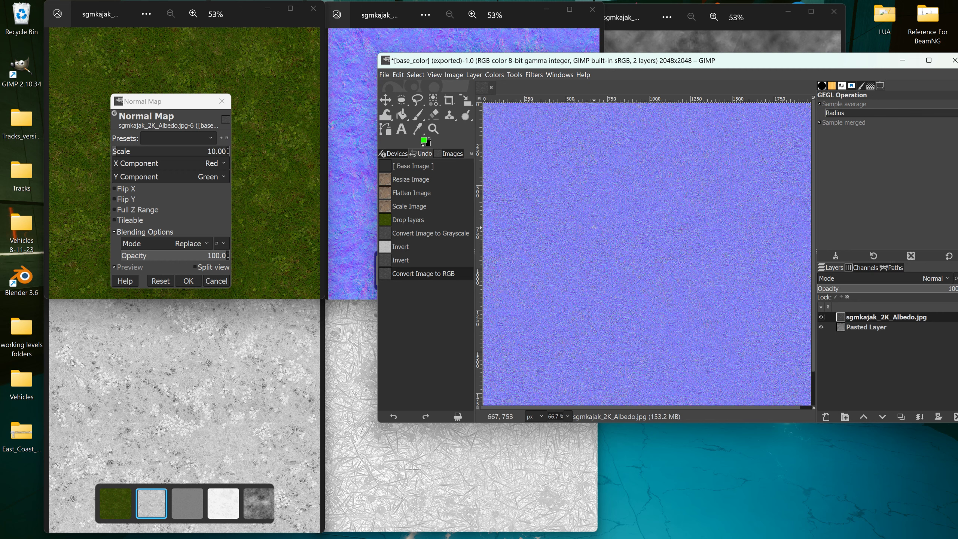
{"action": "scroll", "coordinate": [594, 227], "scroll_direction": "up", "scroll_amount": 1}
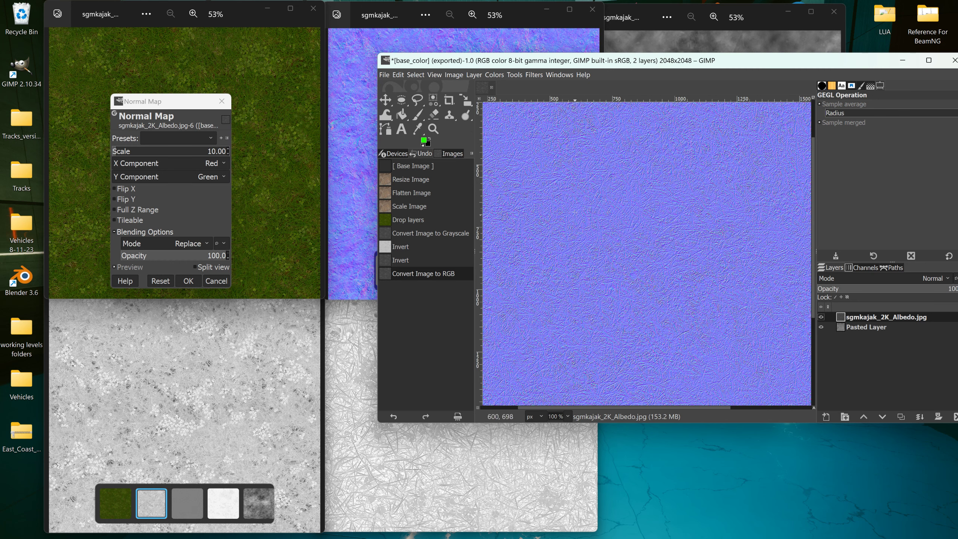
{"action": "left_click_drag", "start_coordinate": [605, 65], "coordinate": [579, 115]}
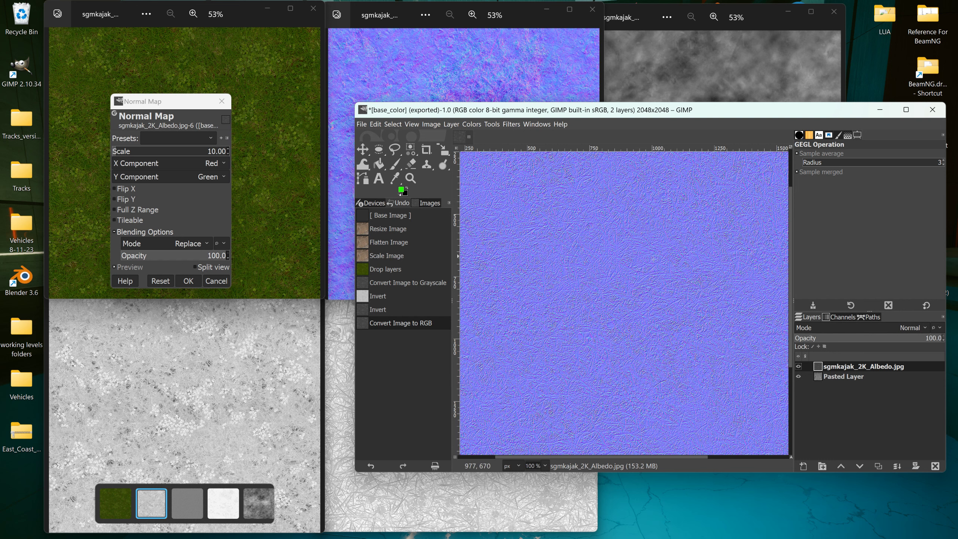
{"action": "scroll", "coordinate": [569, 293], "scroll_direction": "up", "scroll_amount": 3}
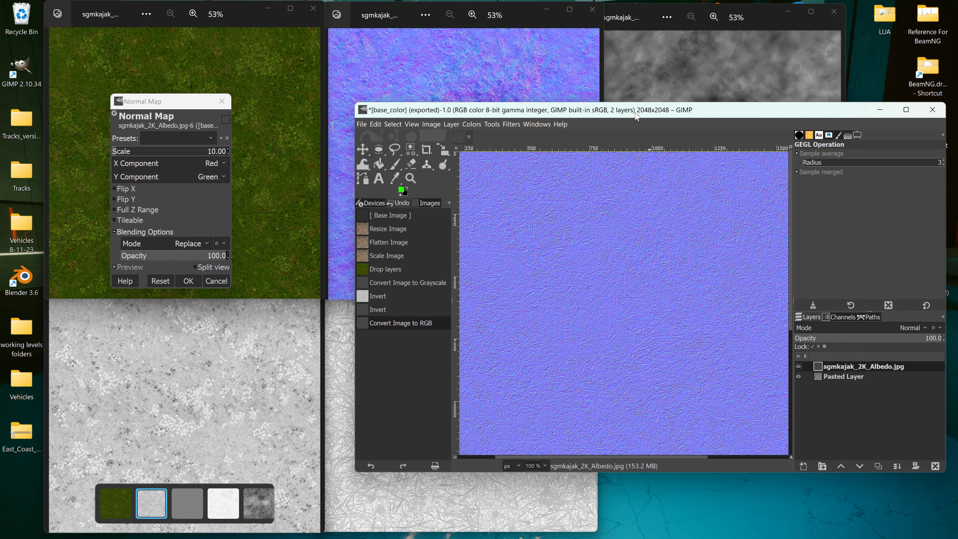
{"action": "left_click_drag", "start_coordinate": [635, 116], "coordinate": [762, 94]}
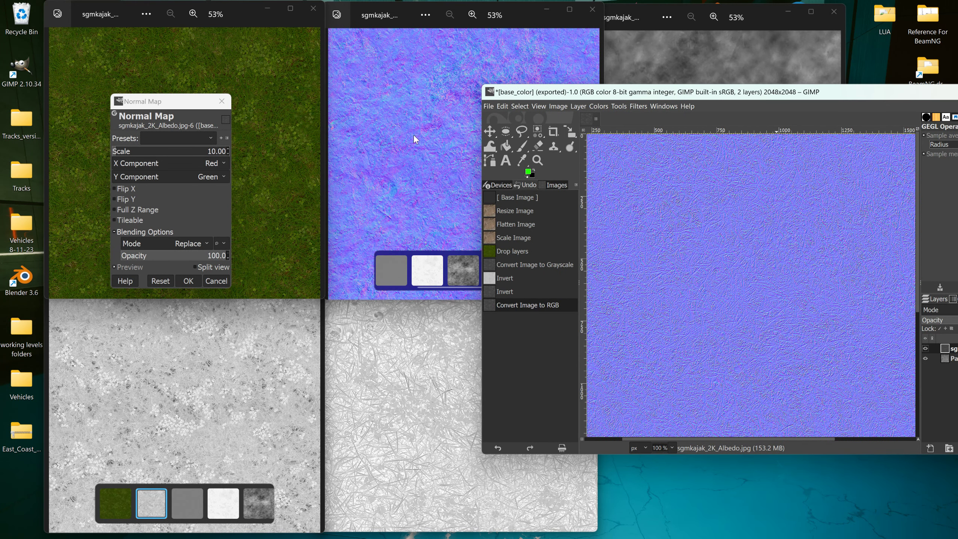
{"action": "scroll", "coordinate": [413, 135], "scroll_direction": "up", "scroll_amount": 5}
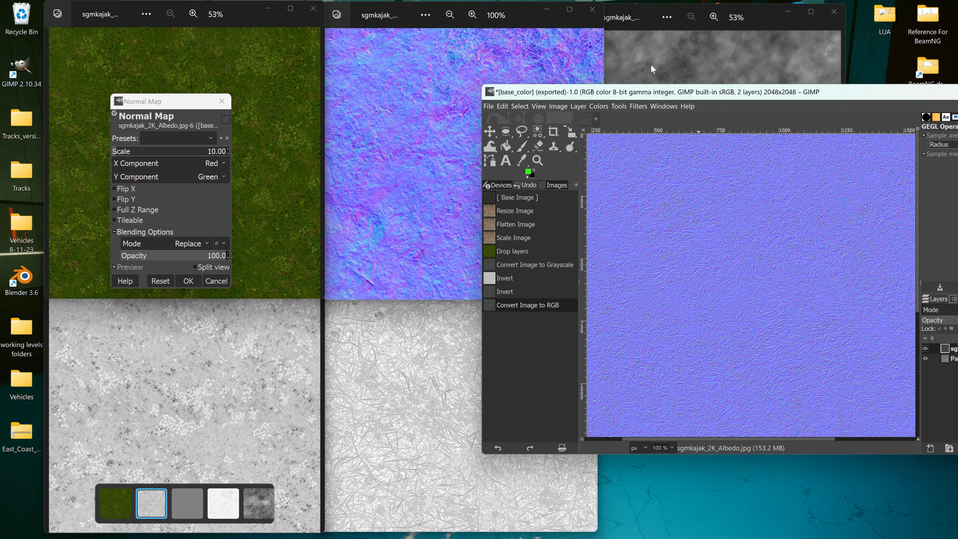
{"action": "left_click_drag", "start_coordinate": [666, 95], "coordinate": [491, 102]}
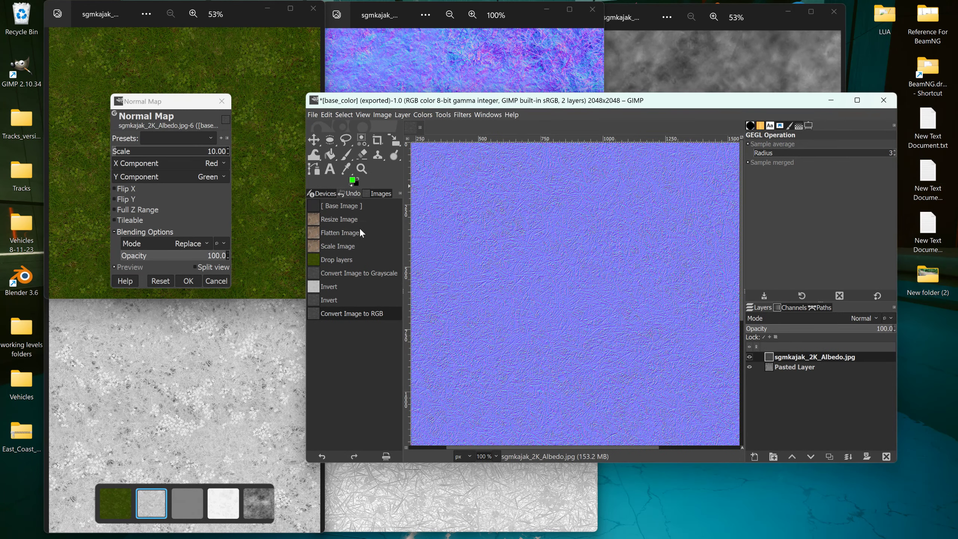
Step: Revert the base_color image to its Scale Image state in the undo history and close the albedo, normal and displacement previews
{"action": "left_click", "coordinate": [336, 246]}
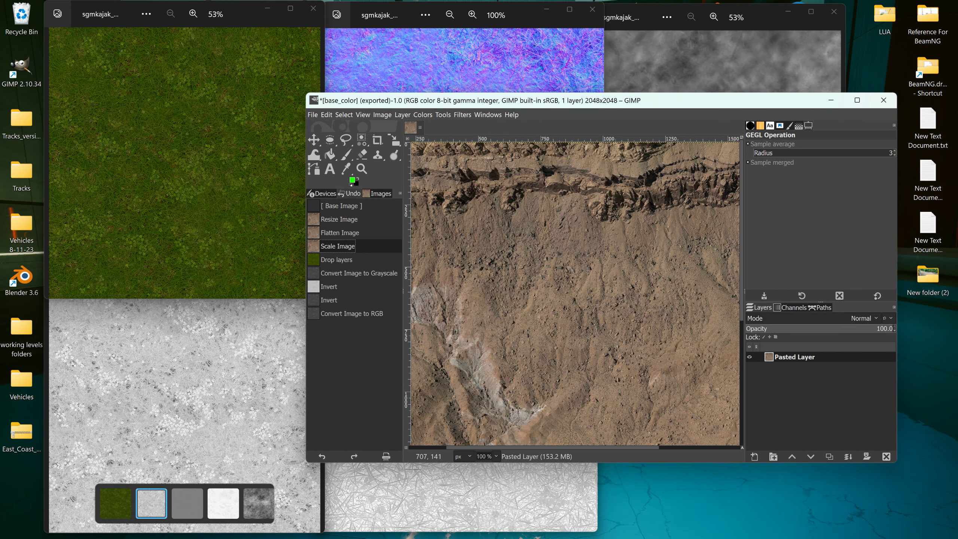
{"action": "left_click", "coordinate": [315, 12]}
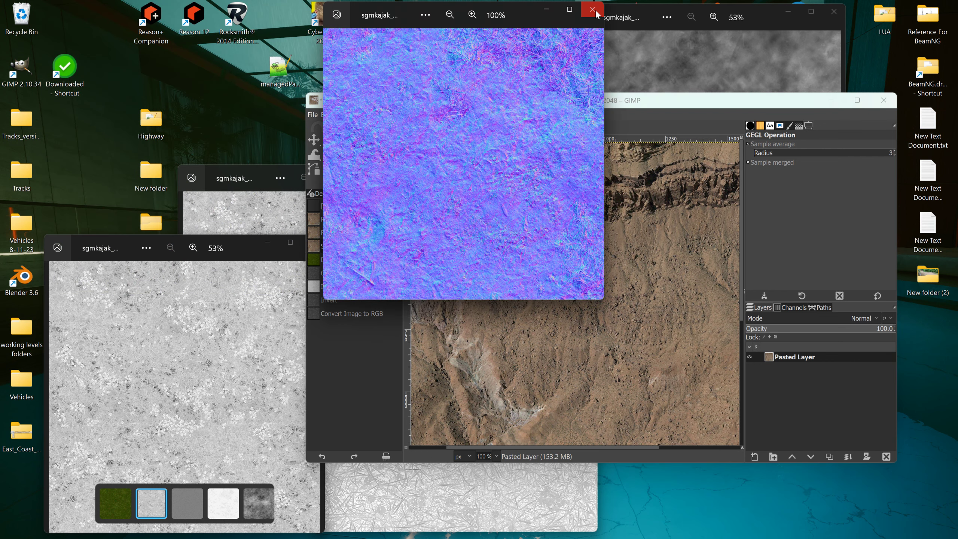
{"action": "left_click", "coordinate": [599, 12]}
{"action": "left_click", "coordinate": [834, 14]}
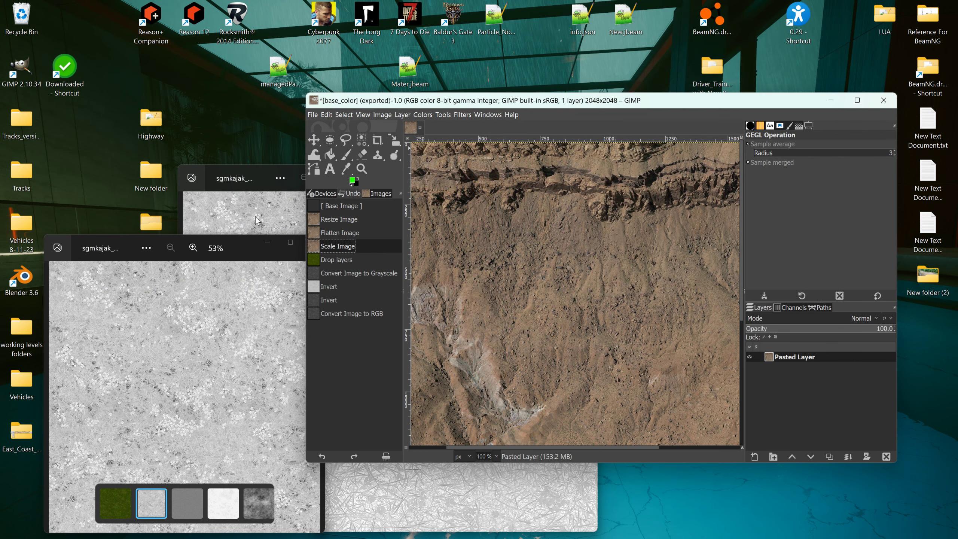
Step: Close the remaining supplied texture previews and maximize the window holding the base_color dirt image
{"action": "left_click", "coordinate": [220, 240]}
{"action": "left_click", "coordinate": [310, 243]}
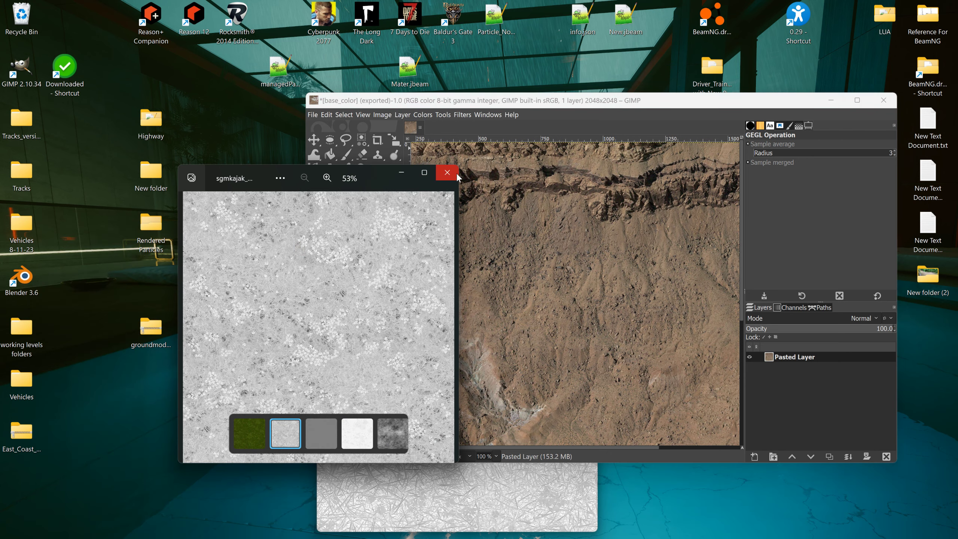
{"action": "left_click", "coordinate": [448, 174]}
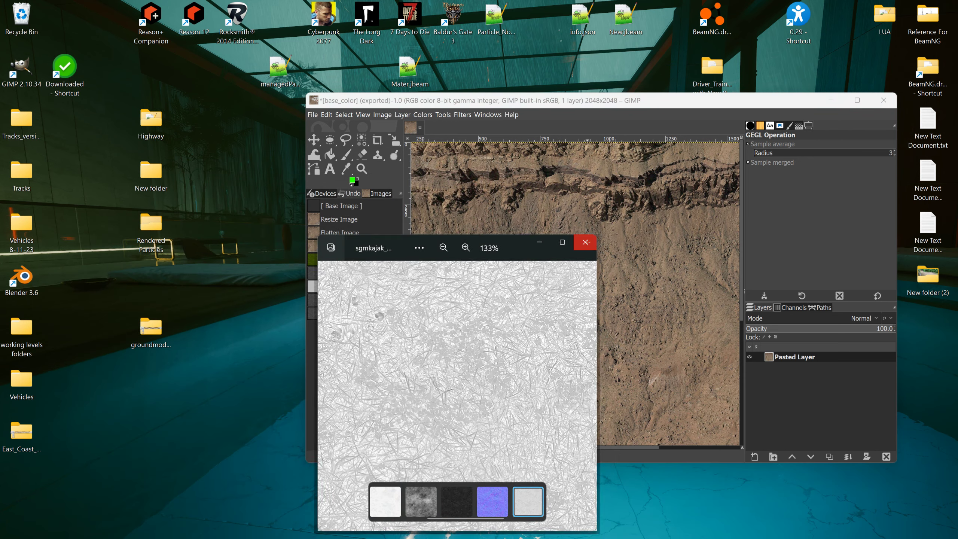
{"action": "left_click", "coordinate": [586, 241]}
{"action": "double_click", "coordinate": [602, 102]}
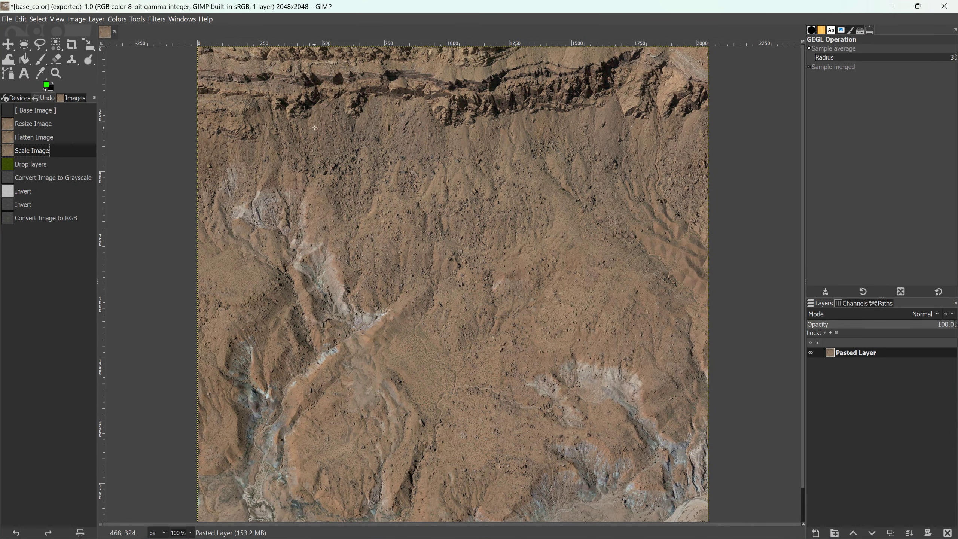
Step: Convert the dirt base_color image to grayscale mode and invert its colours for a roughness map
{"action": "left_click", "coordinate": [38, 18]}
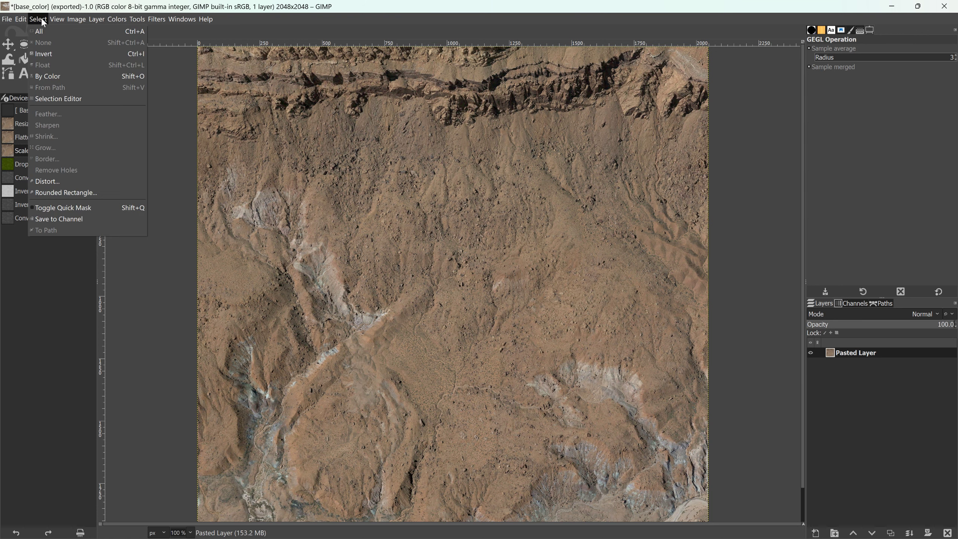
{"action": "mouse_move", "coordinate": [70, 21]}
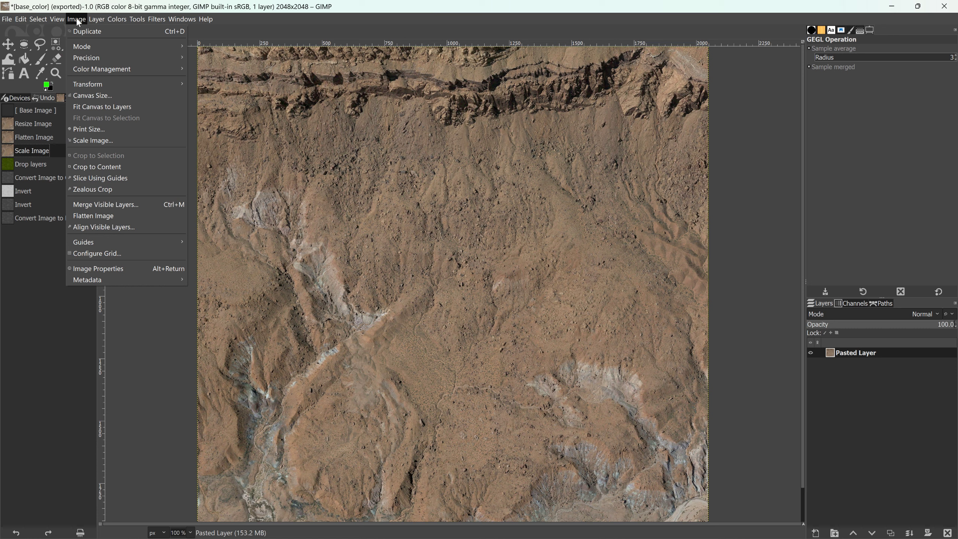
{"action": "mouse_move", "coordinate": [96, 42]}
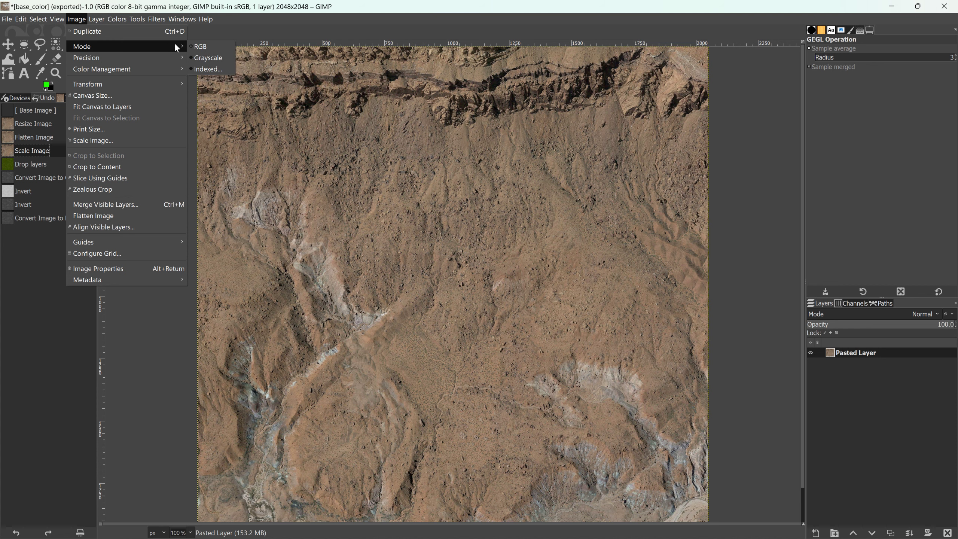
{"action": "left_click", "coordinate": [205, 59]}
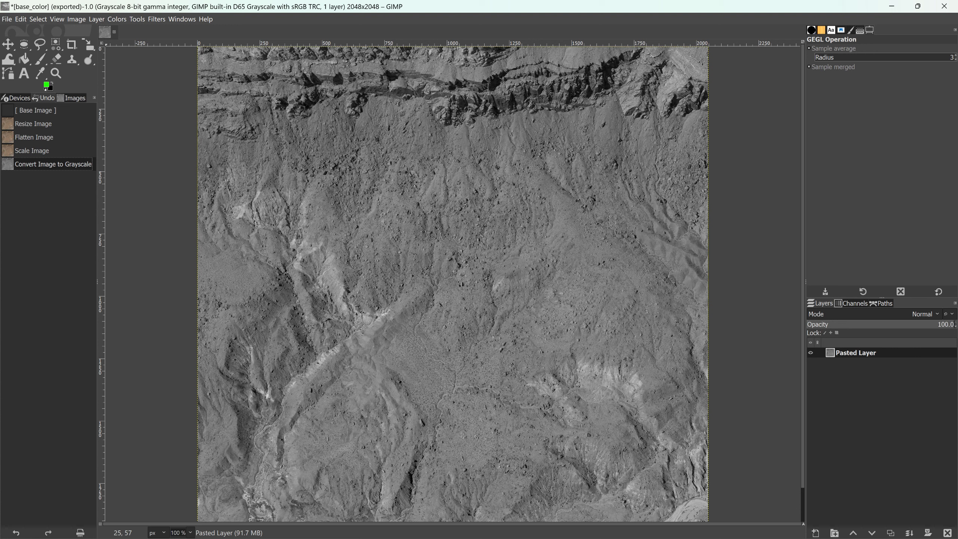
{"action": "left_click", "coordinate": [117, 19]}
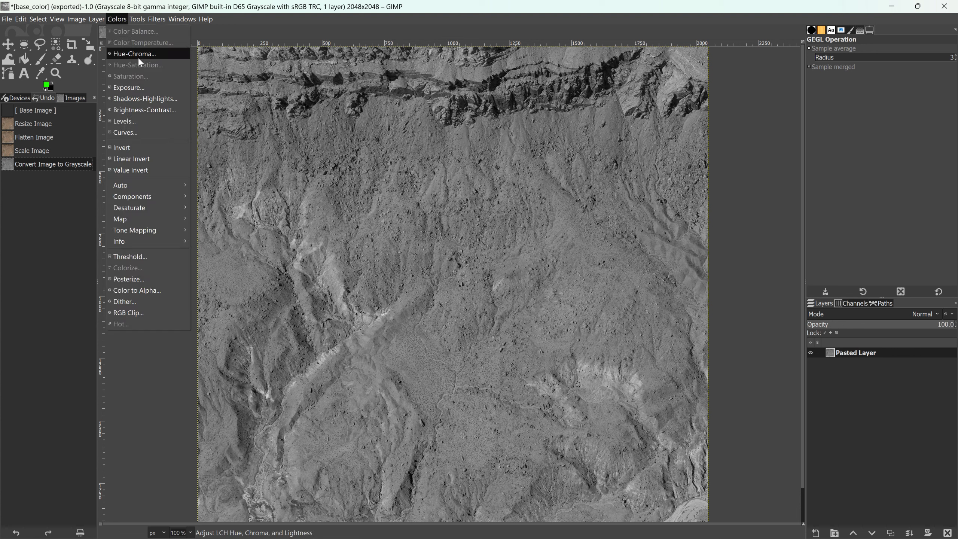
{"action": "left_click", "coordinate": [136, 145]}
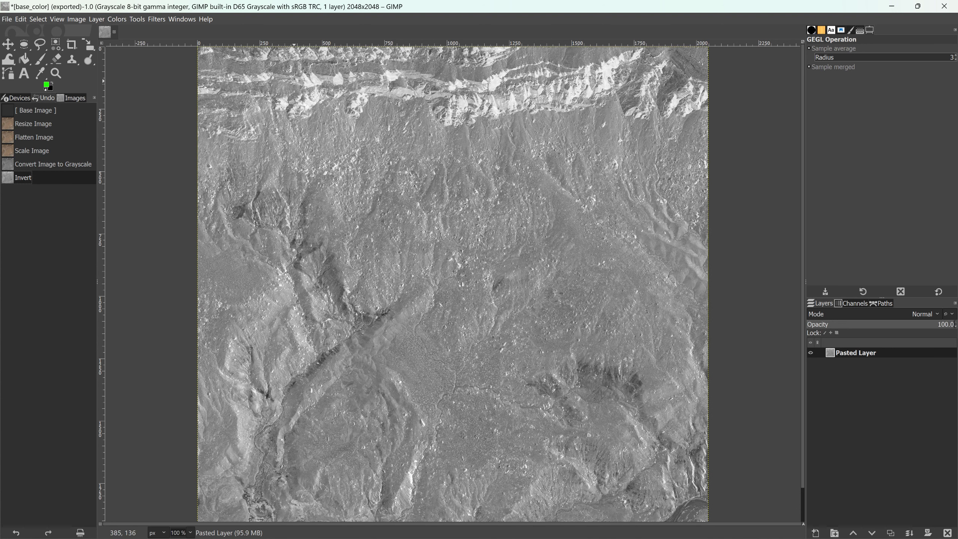
Step: Export the inverted grayscale image as base_Rough.jpg in the Terrain_Paints Dirt folder
{"action": "left_click", "coordinate": [11, 20]}
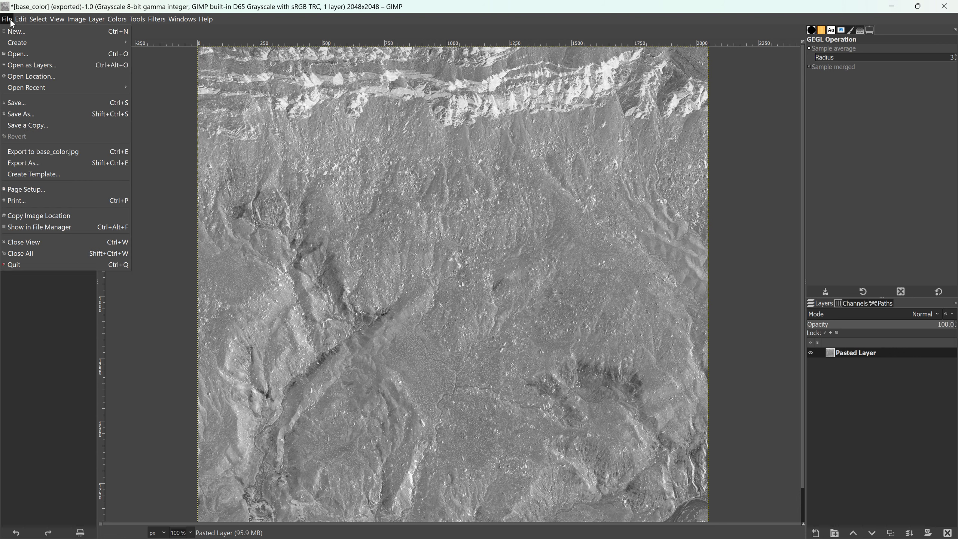
{"action": "left_click", "coordinate": [35, 163]}
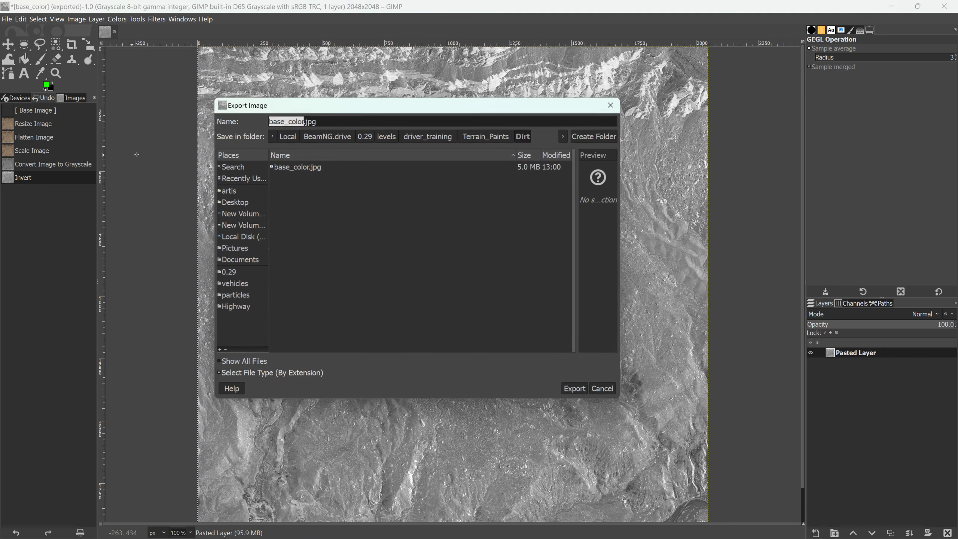
{"action": "left_click", "coordinate": [291, 122]}
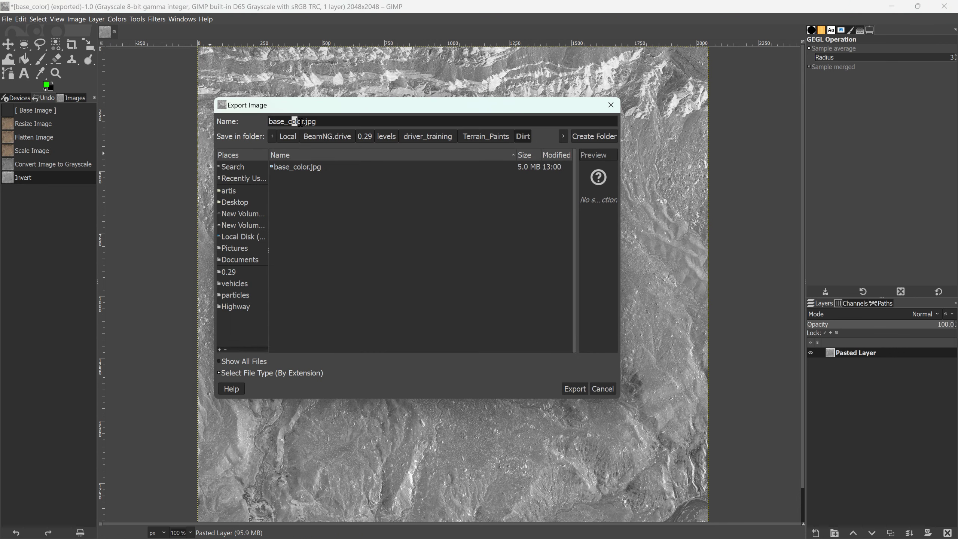
{"action": "double_click", "coordinate": [289, 122]}
{"action": "type", "text": "Rou"}
{"action": "type", "text": "ng"}
{"action": "type", "text": "j"}
{"action": "type", "text": "h"}
{"action": "key", "text": "BackSpace"}
{"action": "left_click", "coordinate": [574, 392]}
{"action": "left_click", "coordinate": [507, 365]}
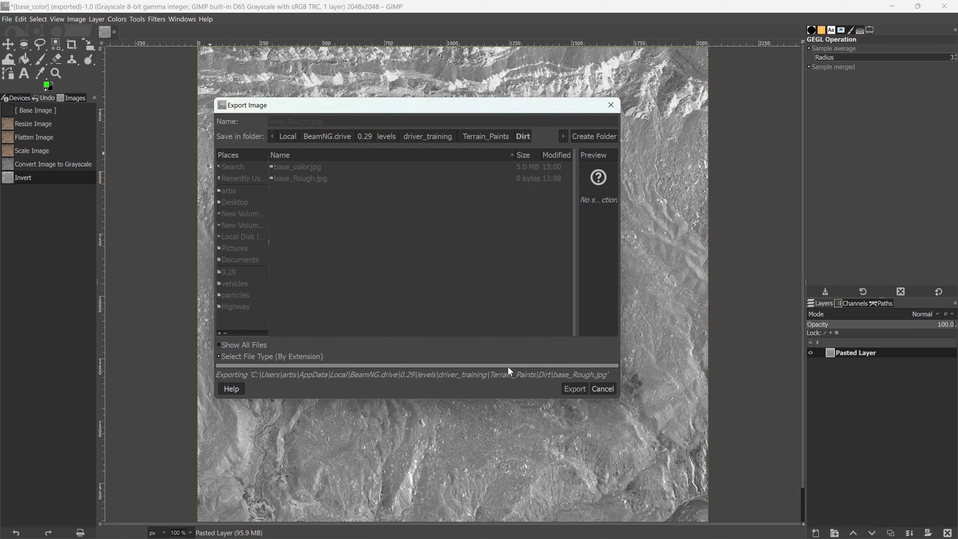
Step: Invert the grayscale image again and adjust its input levels to black 48, gamma 2.08 and white 165
{"action": "left_click", "coordinate": [122, 21]}
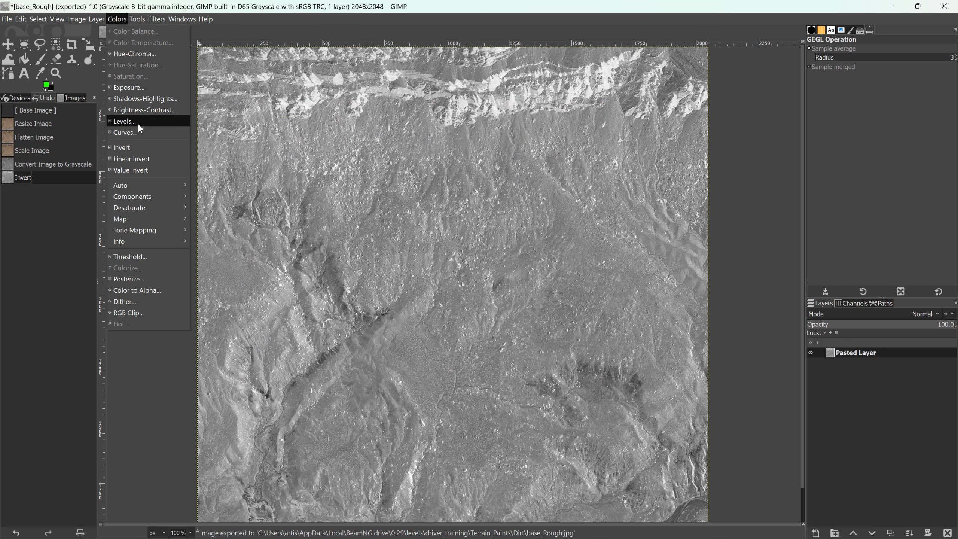
{"action": "left_click", "coordinate": [138, 147]}
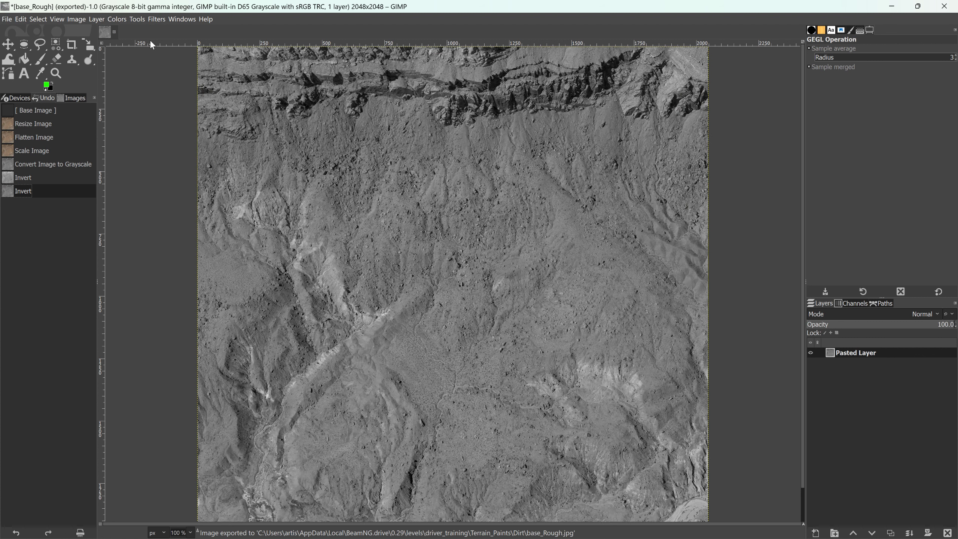
{"action": "left_click", "coordinate": [76, 19]}
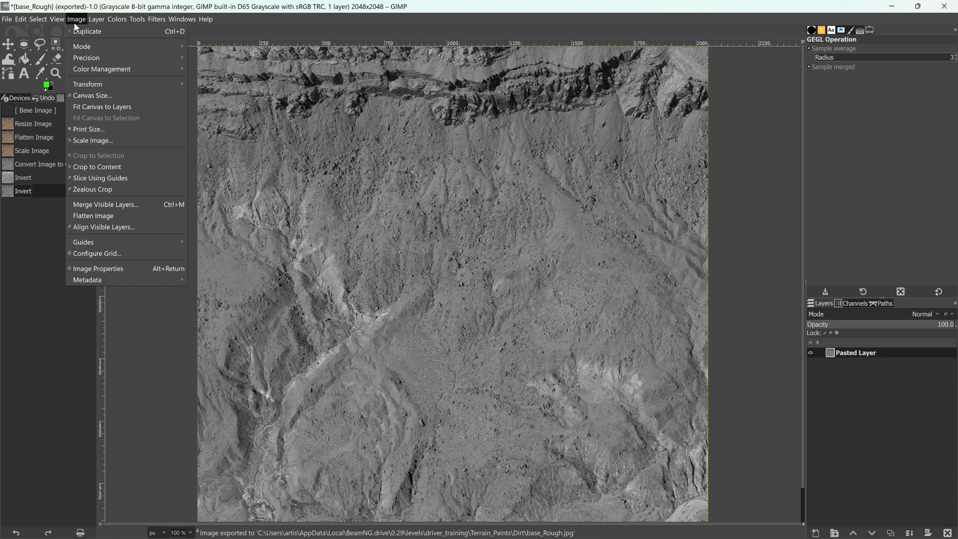
{"action": "mouse_move", "coordinate": [109, 20]}
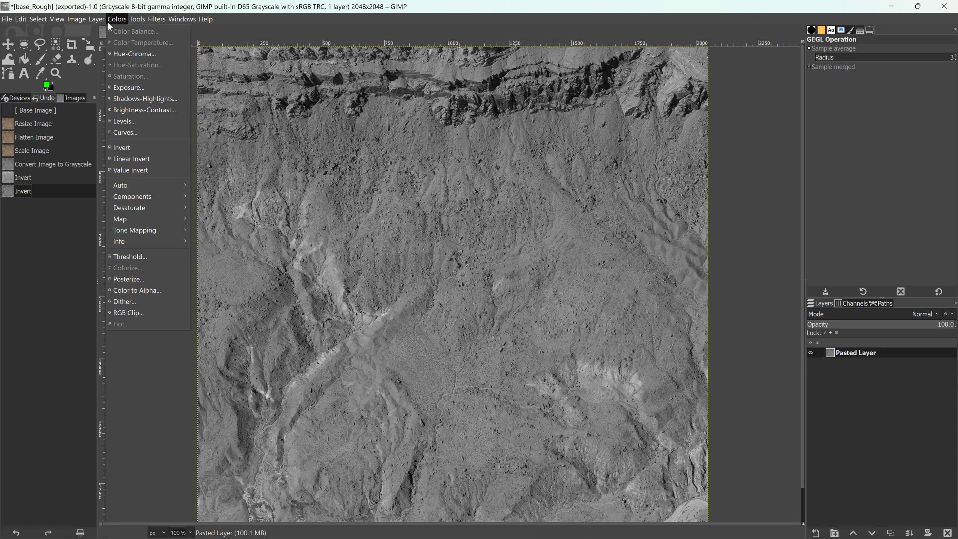
{"action": "left_click", "coordinate": [122, 120]}
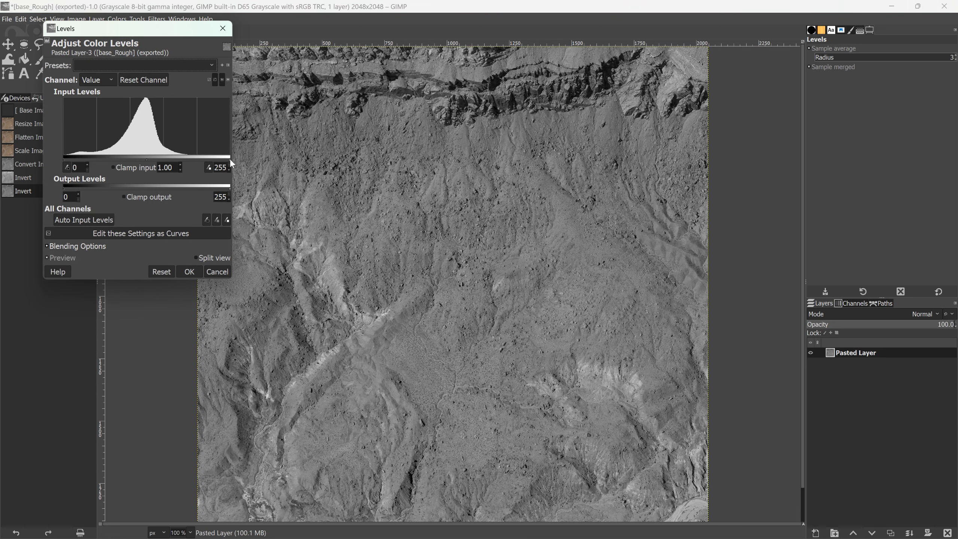
{"action": "left_click_drag", "start_coordinate": [229, 159], "coordinate": [182, 156]}
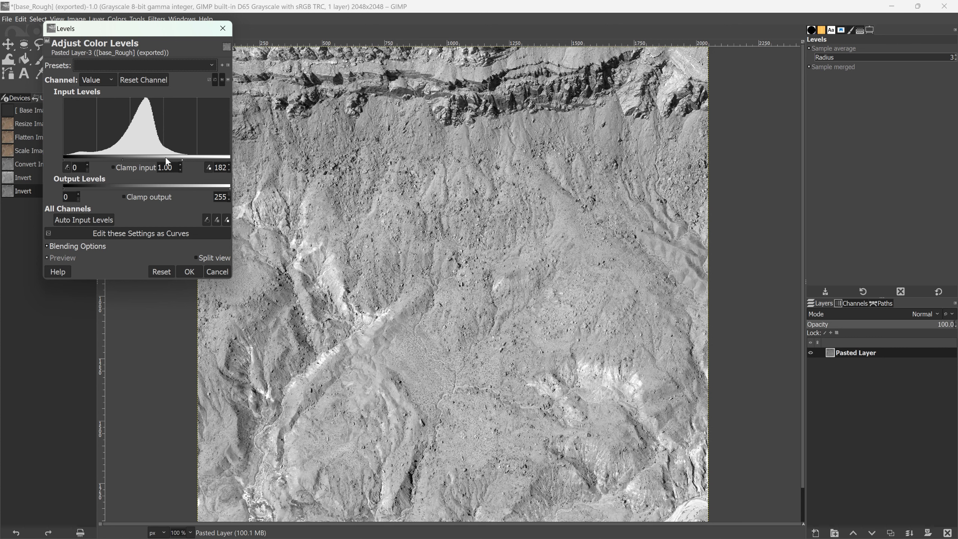
{"action": "left_click_drag", "start_coordinate": [65, 161], "coordinate": [95, 160]}
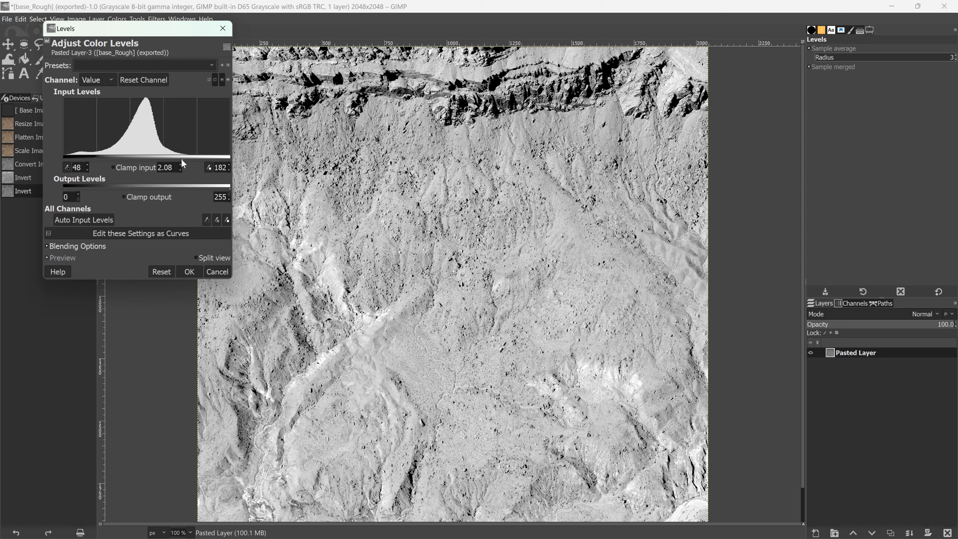
{"action": "left_click_drag", "start_coordinate": [182, 162], "coordinate": [173, 162]}
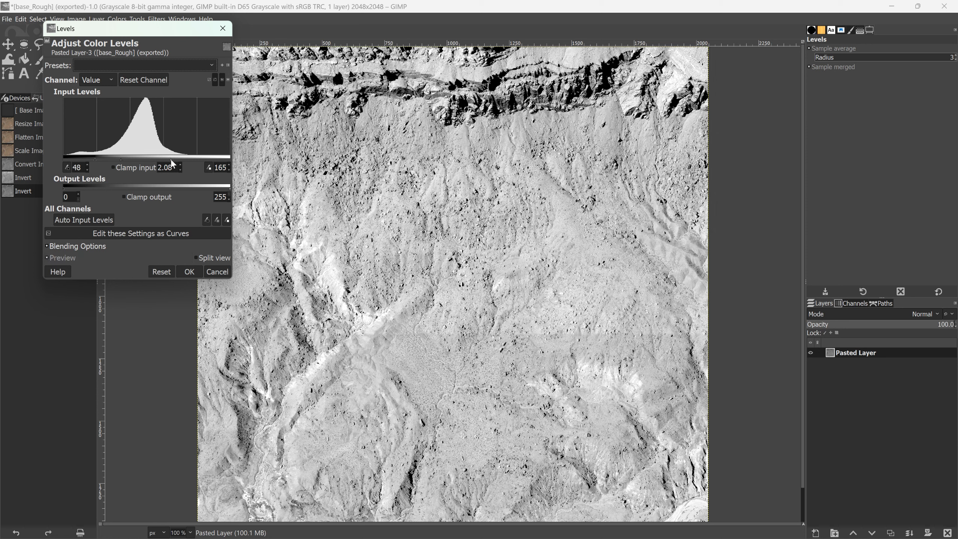
{"action": "left_click", "coordinate": [189, 272]}
Step: Export the levels-adjusted grayscale image as base_AO.jpg in the Dirt folder
{"action": "left_click", "coordinate": [7, 19]}
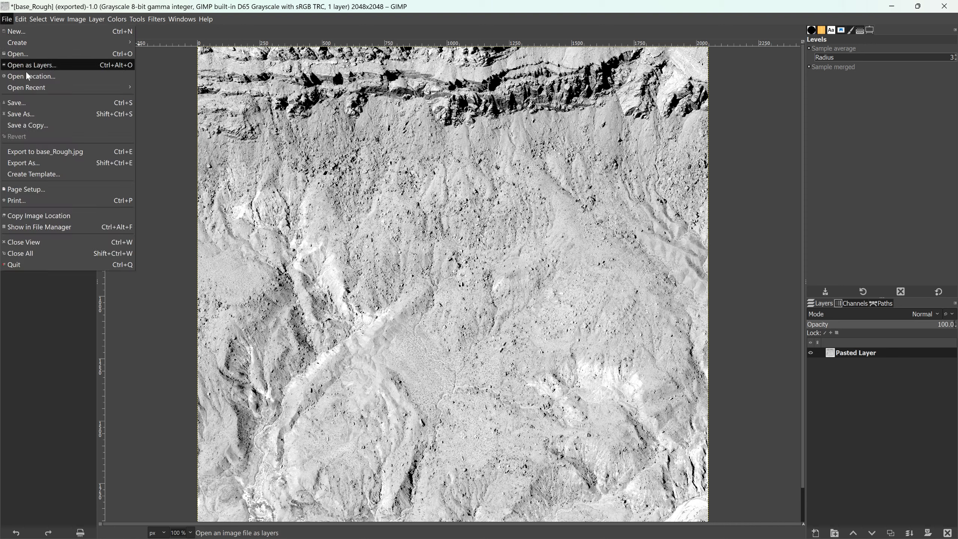
{"action": "left_click", "coordinate": [36, 159]}
{"action": "left_click", "coordinate": [300, 121]}
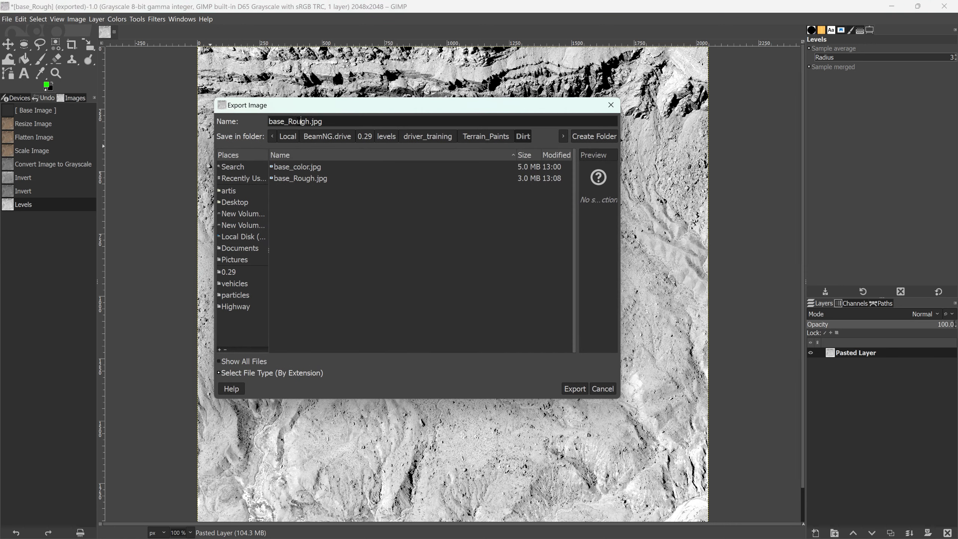
{"action": "left_click_drag", "start_coordinate": [288, 121], "coordinate": [311, 120]}
{"action": "left_click", "coordinate": [579, 389]}
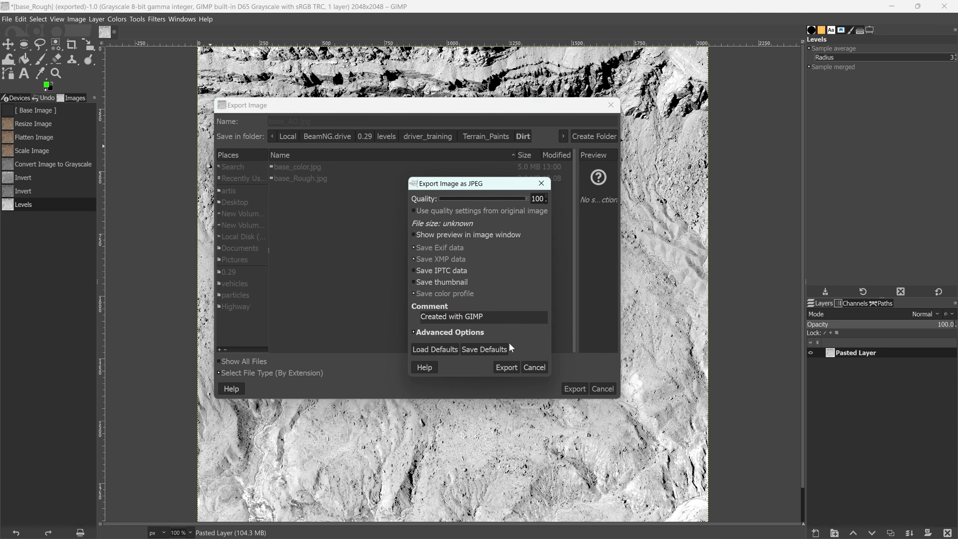
{"action": "left_click", "coordinate": [506, 367]}
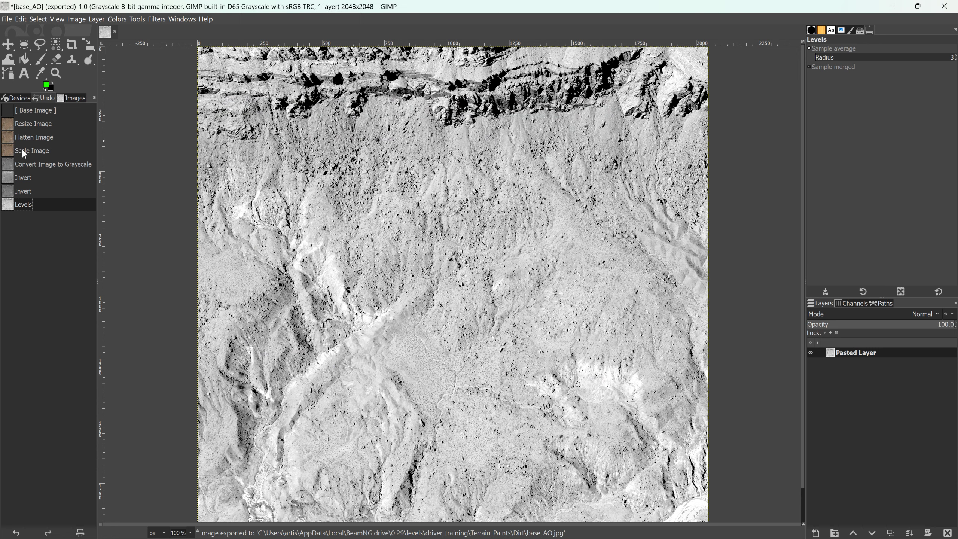
Step: Revert the image to its coloured Scale Image state and apply the generic Normal Map filter with a scale of 10
{"action": "left_click", "coordinate": [22, 150]}
{"action": "left_click", "coordinate": [156, 19]}
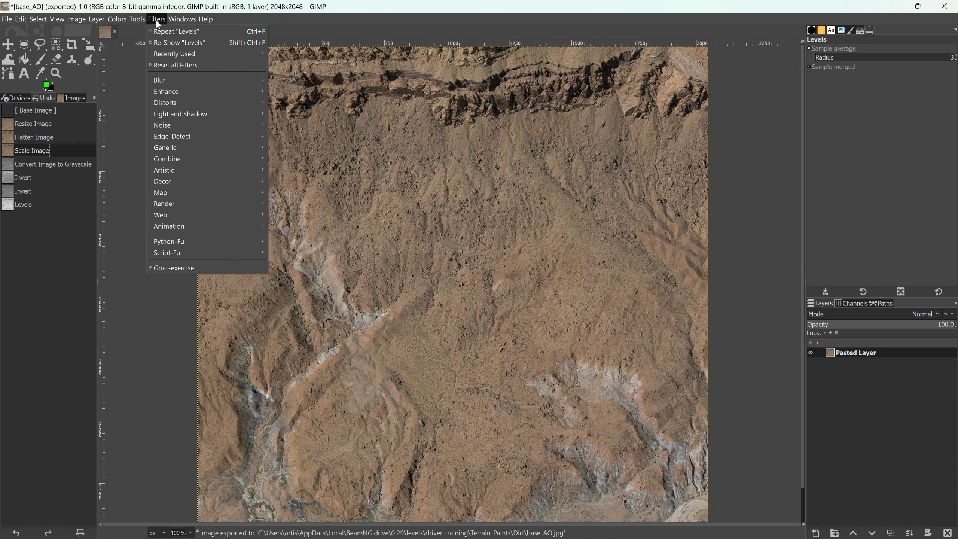
{"action": "mouse_move", "coordinate": [191, 146]}
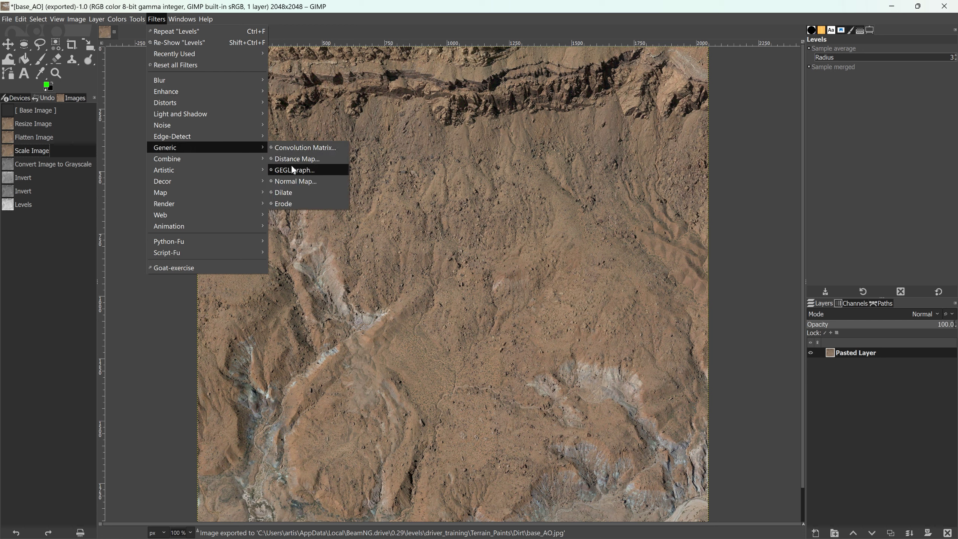
{"action": "left_click", "coordinate": [295, 182]}
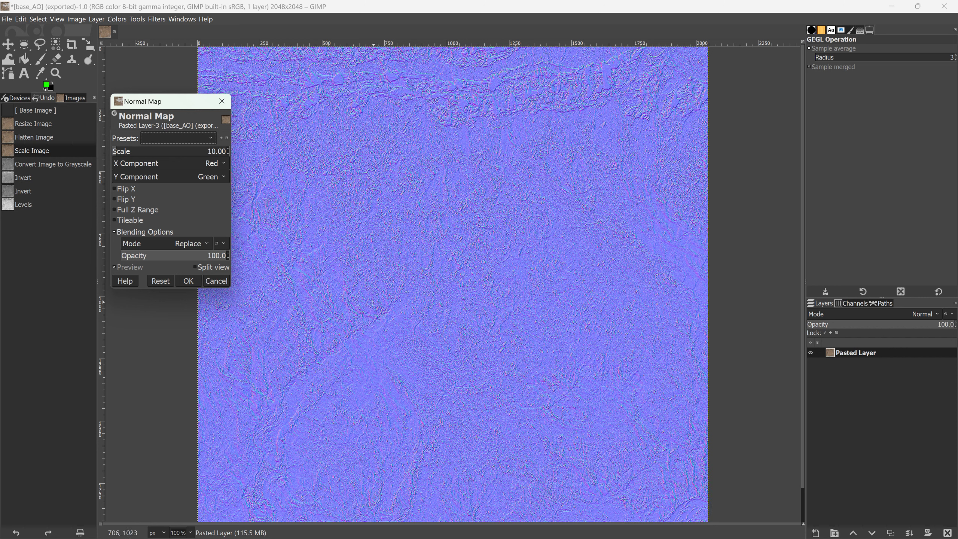
{"action": "left_click", "coordinate": [190, 280]}
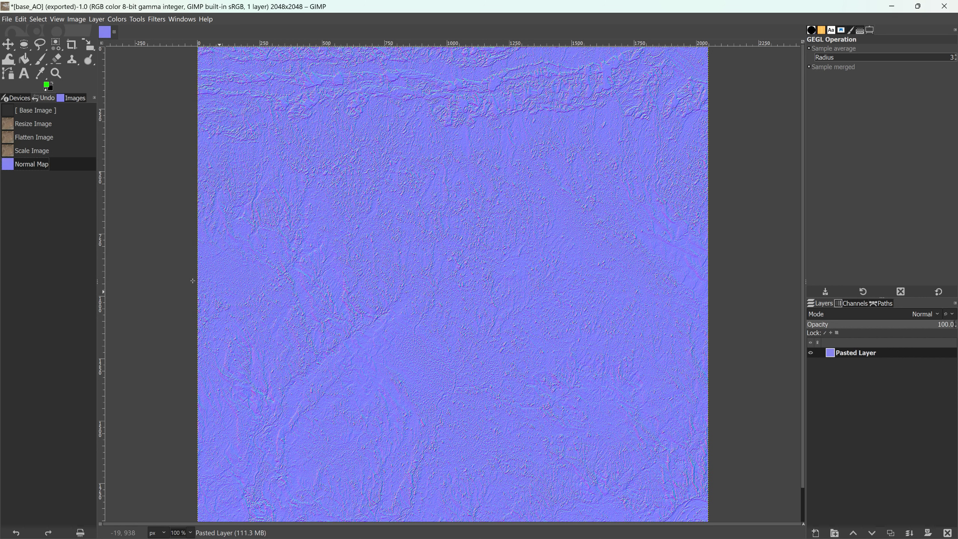
{"action": "left_click", "coordinate": [157, 19]}
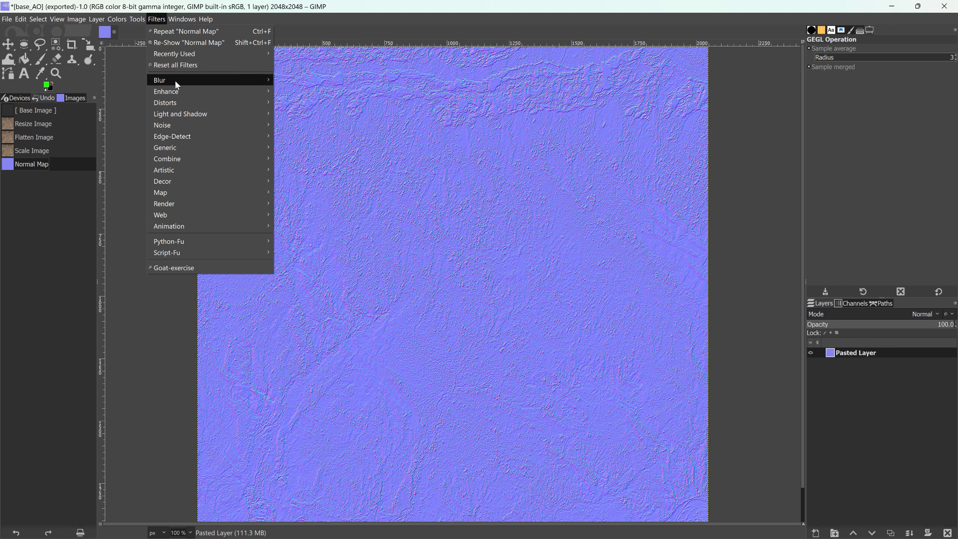
{"action": "mouse_move", "coordinate": [198, 82]}
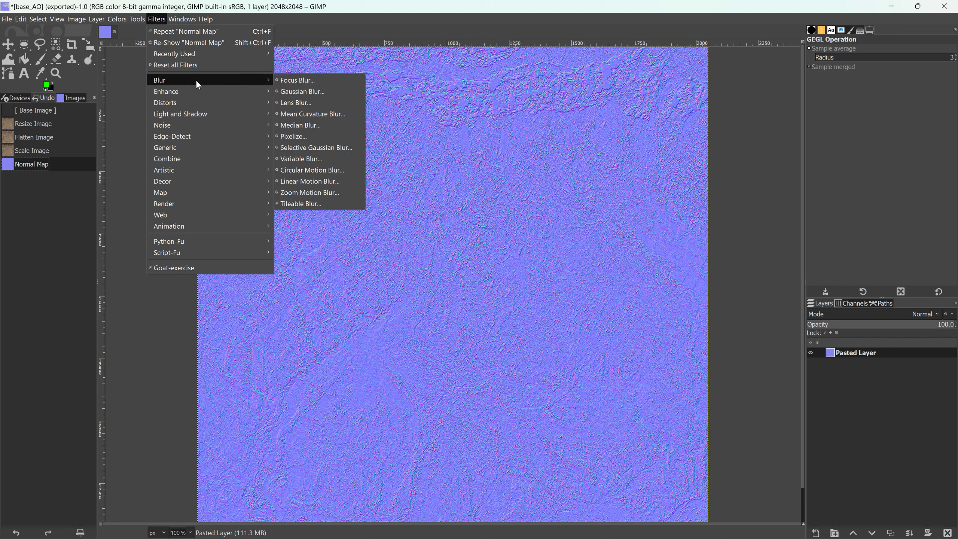
{"action": "left_click", "coordinate": [746, 249]}
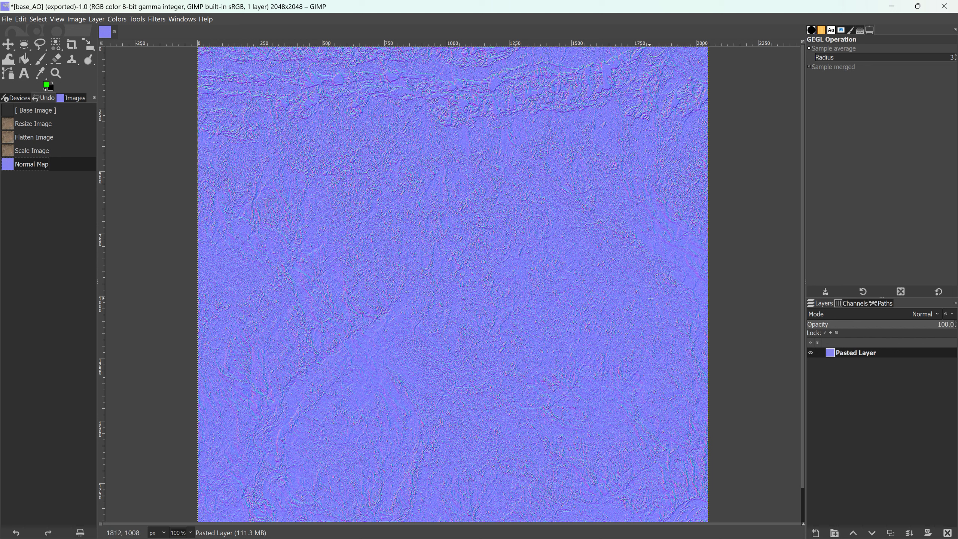
Step: Duplicate the normal map layer twice to make a stack of three identical layers
{"action": "right_click", "coordinate": [860, 352]}
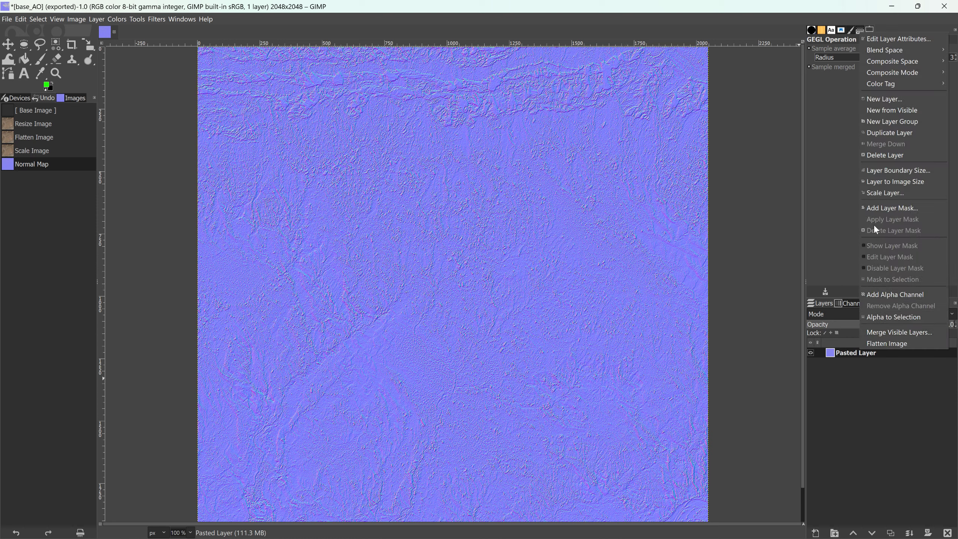
{"action": "left_click", "coordinate": [879, 132]}
{"action": "right_click", "coordinate": [864, 352]}
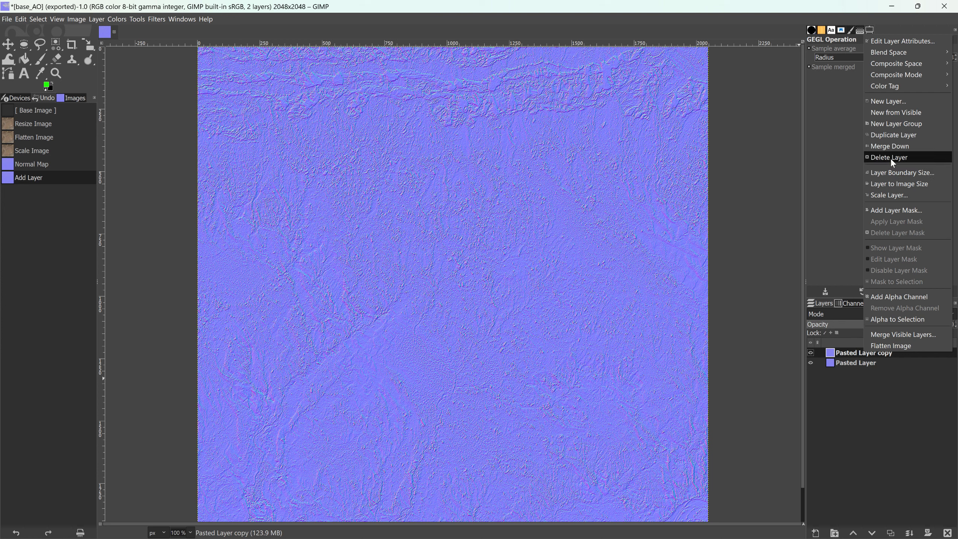
{"action": "left_click", "coordinate": [890, 131]}
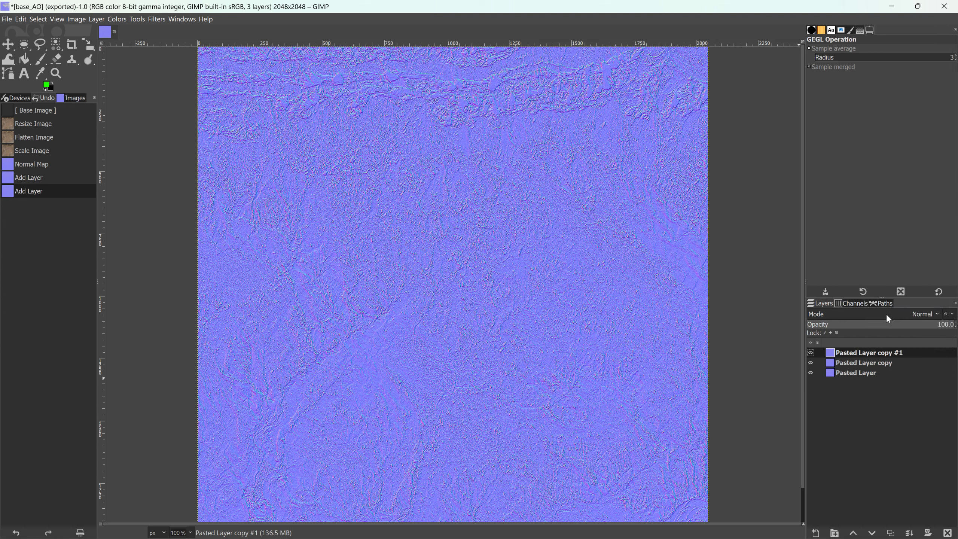
Step: Set the blend mode of the two duplicated normal map layers above the original to Overlay
{"action": "left_click", "coordinate": [892, 317]}
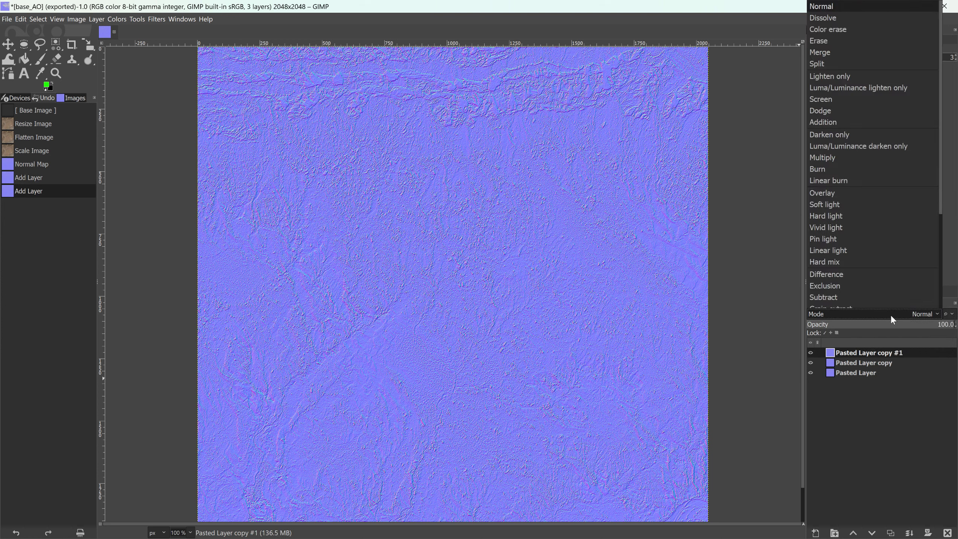
{"action": "left_click", "coordinate": [834, 194]}
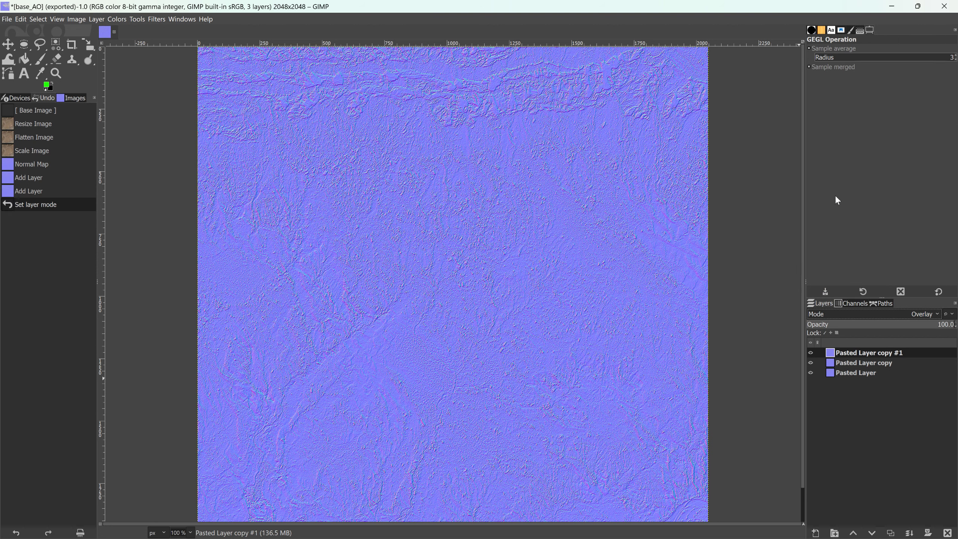
{"action": "left_click", "coordinate": [859, 362]}
{"action": "left_click", "coordinate": [894, 314]}
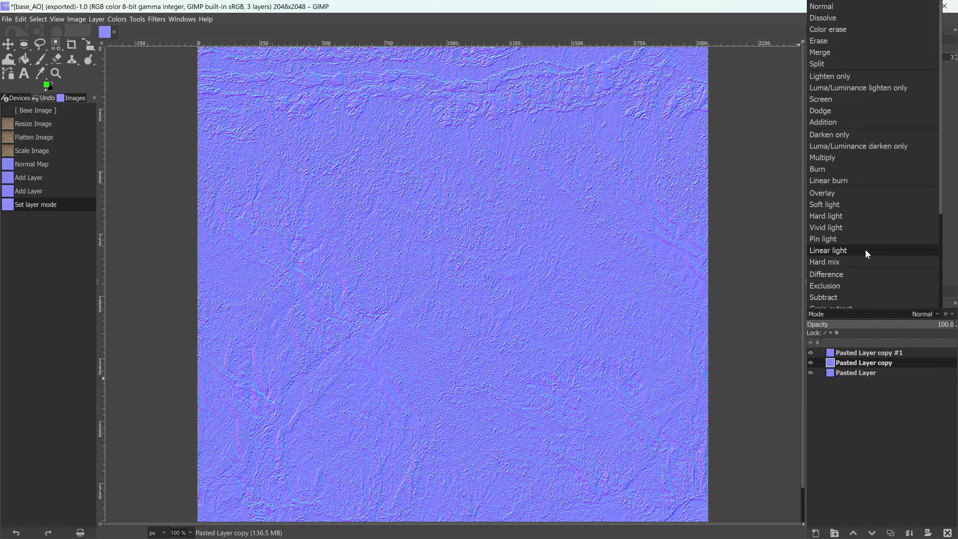
{"action": "left_click", "coordinate": [841, 193]}
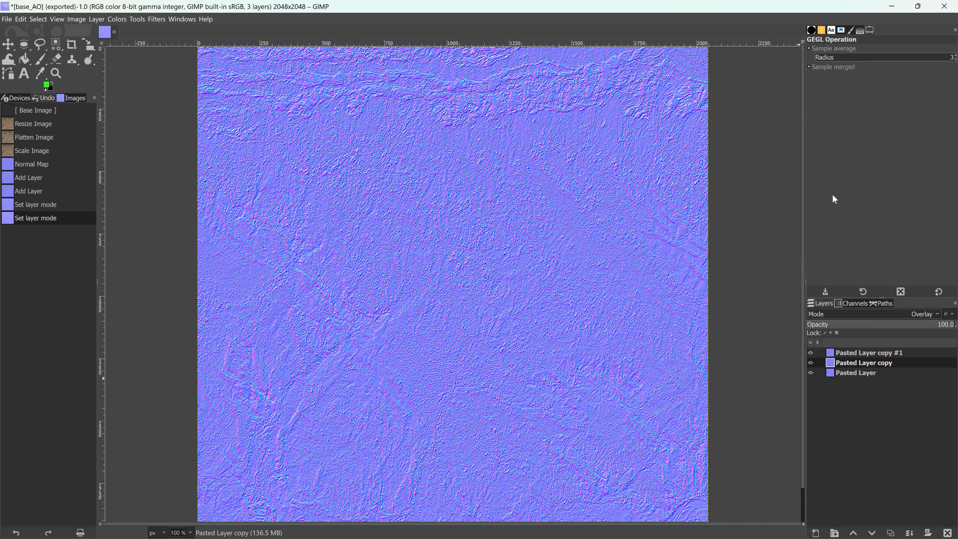
Step: Scale the topmost normal map layer to 2049 × 2049 pixels
{"action": "left_click", "coordinate": [845, 352]}
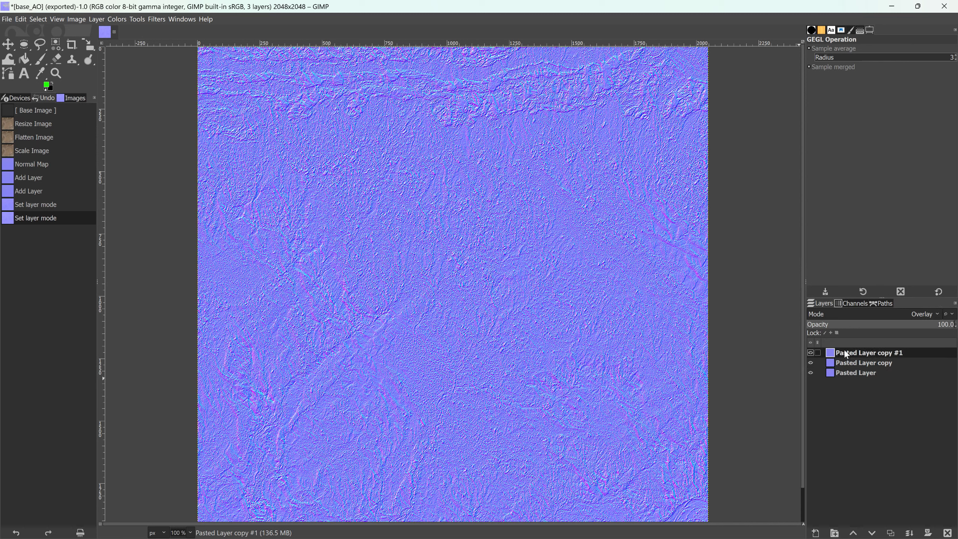
{"action": "key", "text": "minus"}
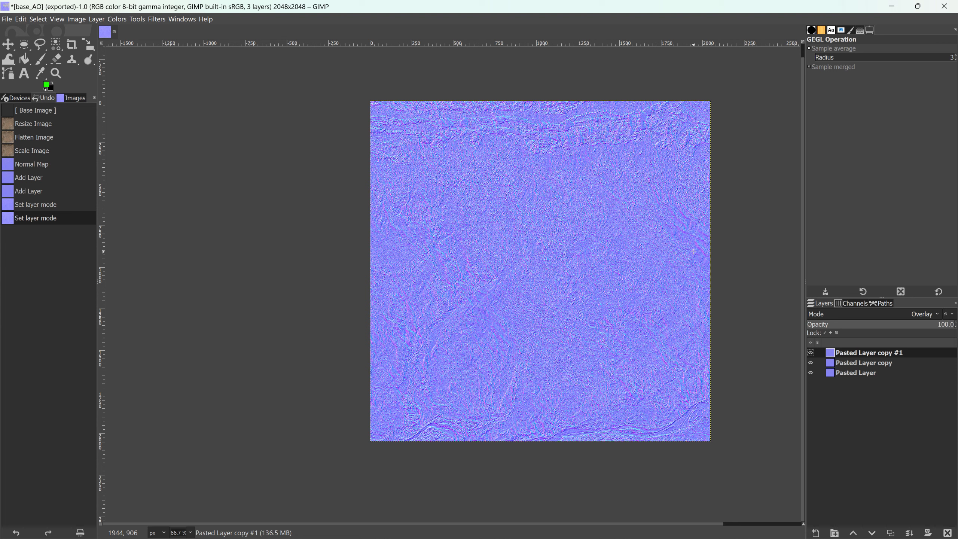
{"action": "key", "text": "shift+s"}
{"action": "left_click", "coordinate": [693, 252]}
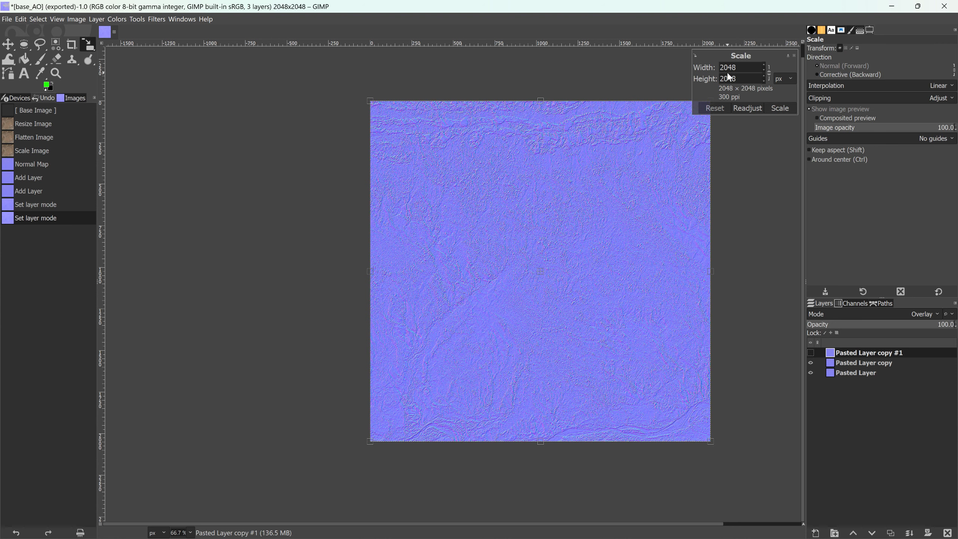
{"action": "left_click", "coordinate": [734, 68]}
{"action": "type", "text": "9"}
{"action": "left_click_drag", "start_coordinate": [731, 79], "coordinate": [738, 79]}
{"action": "type", "text": "9"}
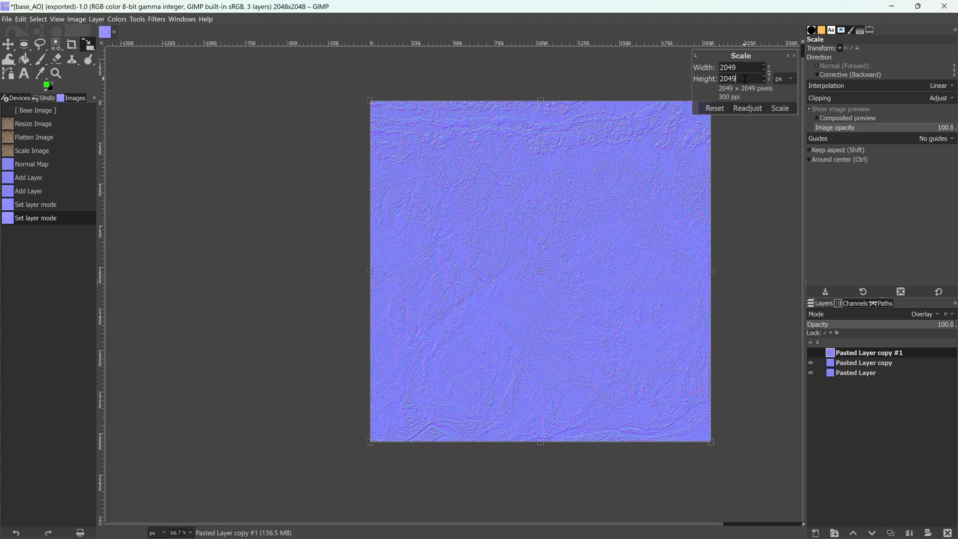
{"action": "left_click", "coordinate": [779, 108]}
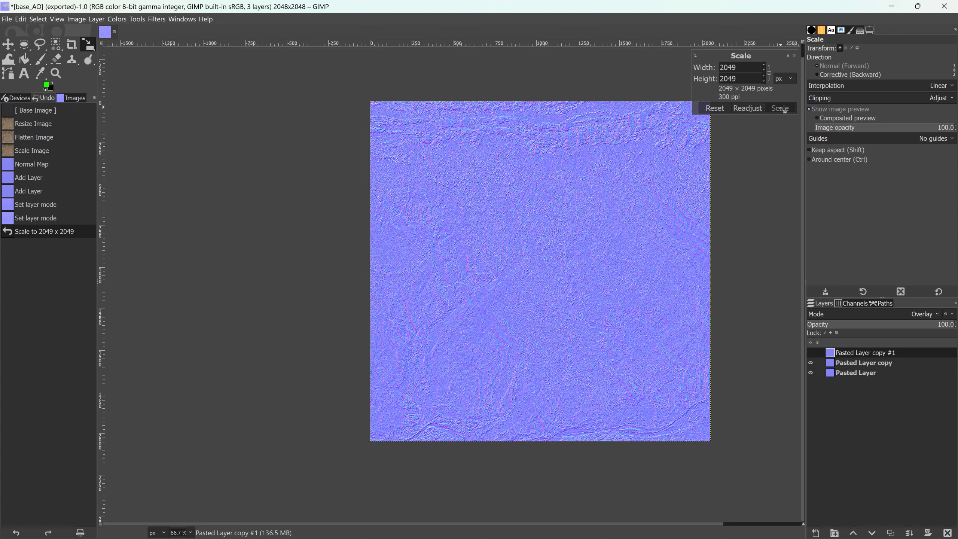
Step: Scale the bottom normal map layer to 2047 × 2047 pixels
{"action": "left_click", "coordinate": [856, 373]}
{"action": "left_click", "coordinate": [810, 373]}
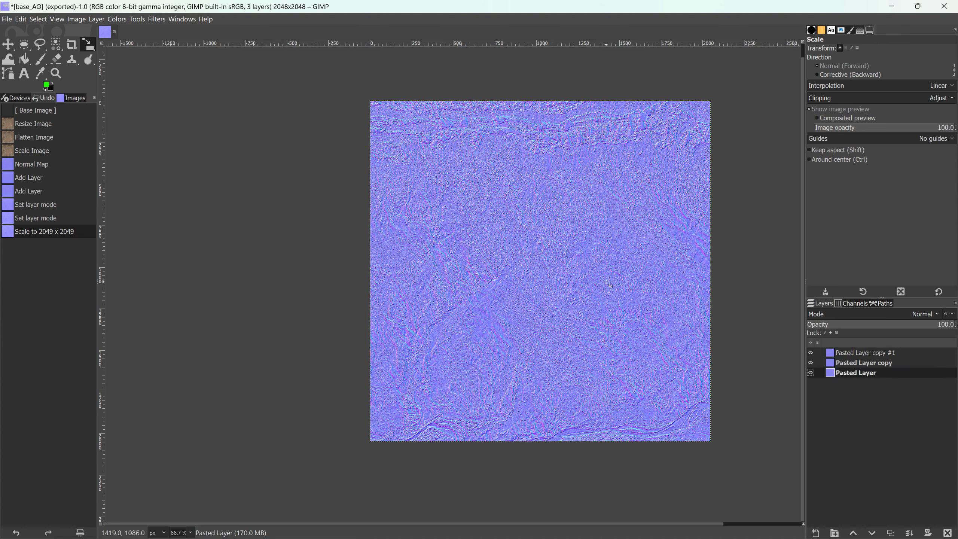
{"action": "left_click", "coordinate": [634, 278]}
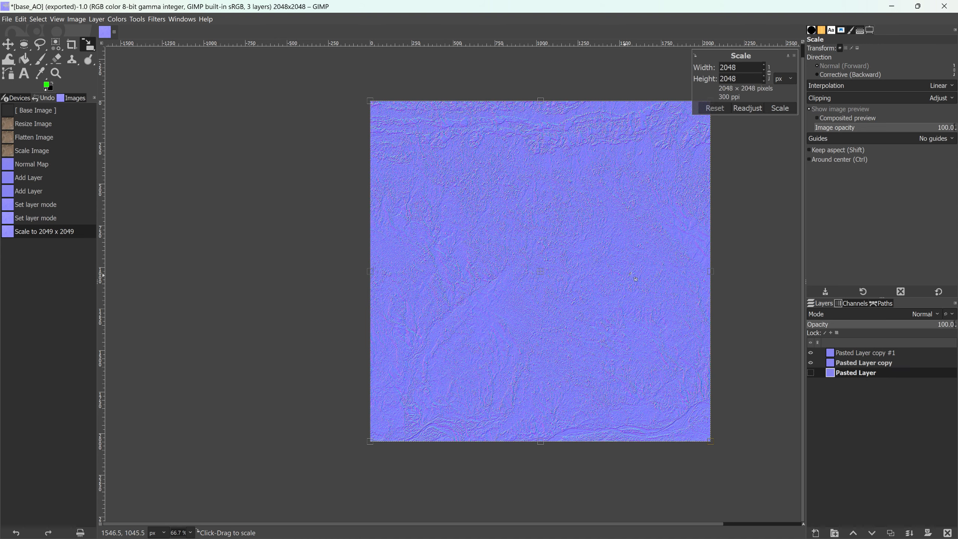
{"action": "left_click", "coordinate": [764, 81]}
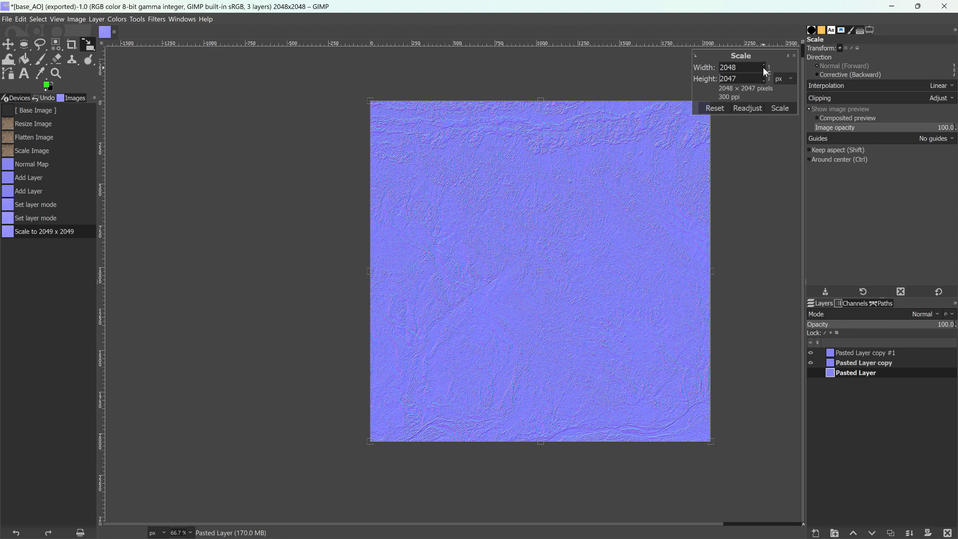
{"action": "left_click", "coordinate": [764, 69]}
{"action": "left_click", "coordinate": [779, 108]}
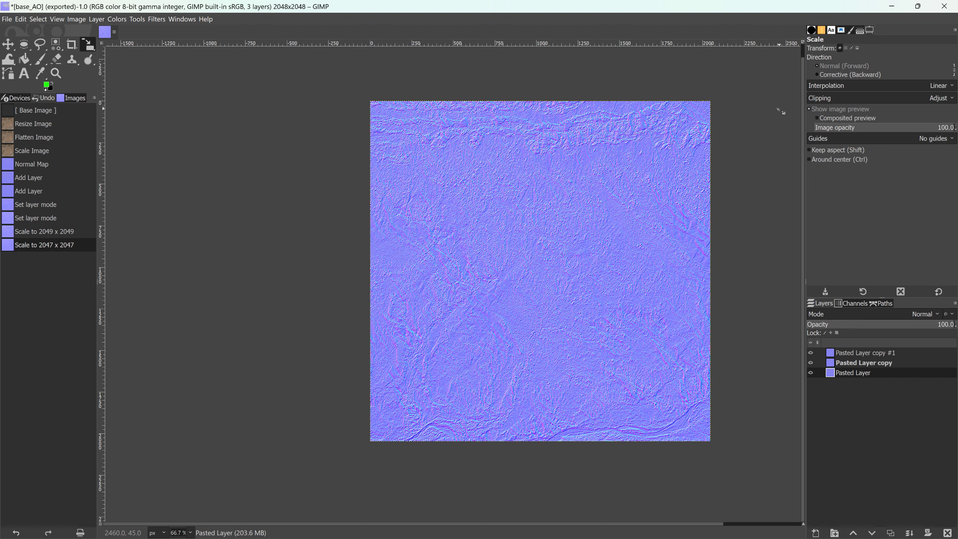
Step: Inspect the blended normal map up close and flatten its three layers into one
{"action": "key", "text": "1"}
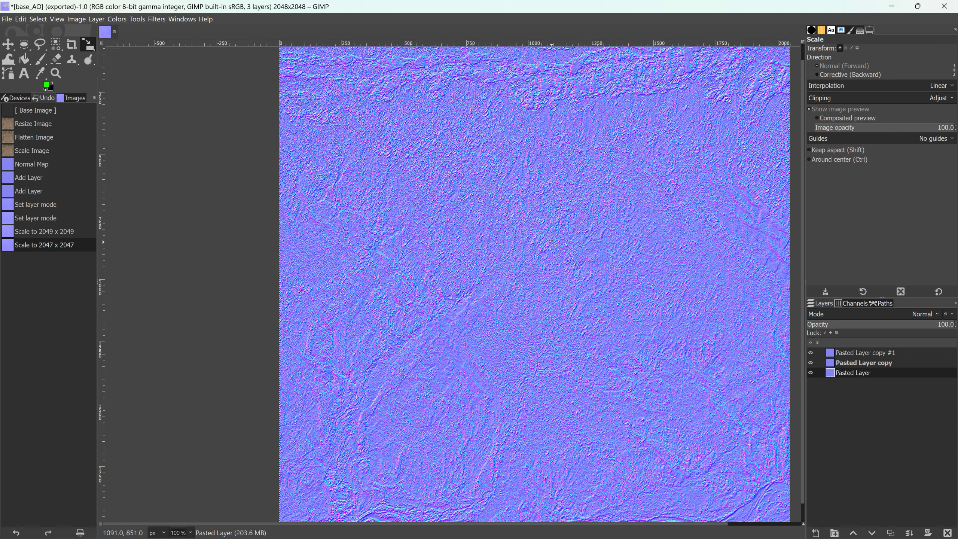
{"action": "scroll", "coordinate": [552, 242], "scroll_direction": "up", "scroll_amount": 1}
{"action": "scroll", "coordinate": [536, 239], "scroll_direction": "down", "scroll_amount": 1}
{"action": "left_click_drag", "start_coordinate": [502, 211], "coordinate": [504, 272]}
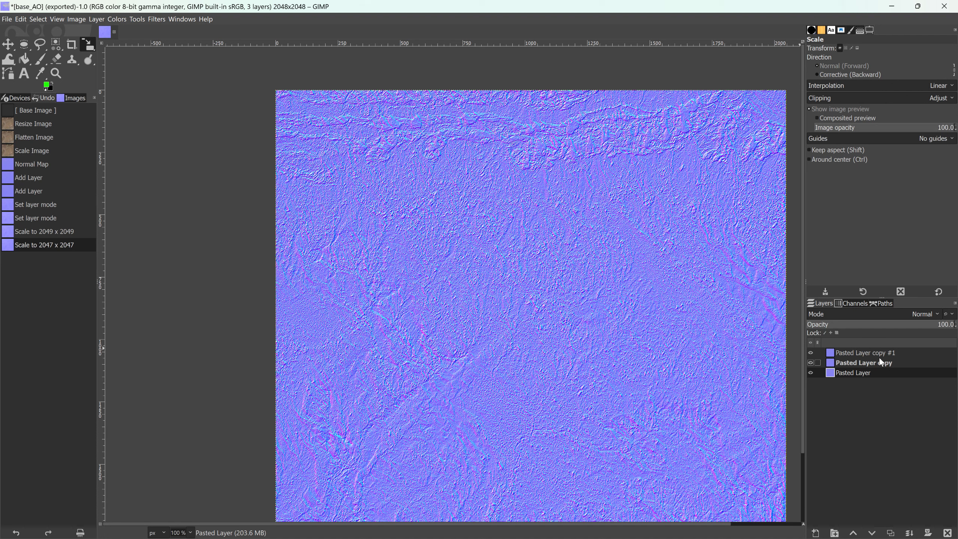
{"action": "right_click", "coordinate": [867, 352]}
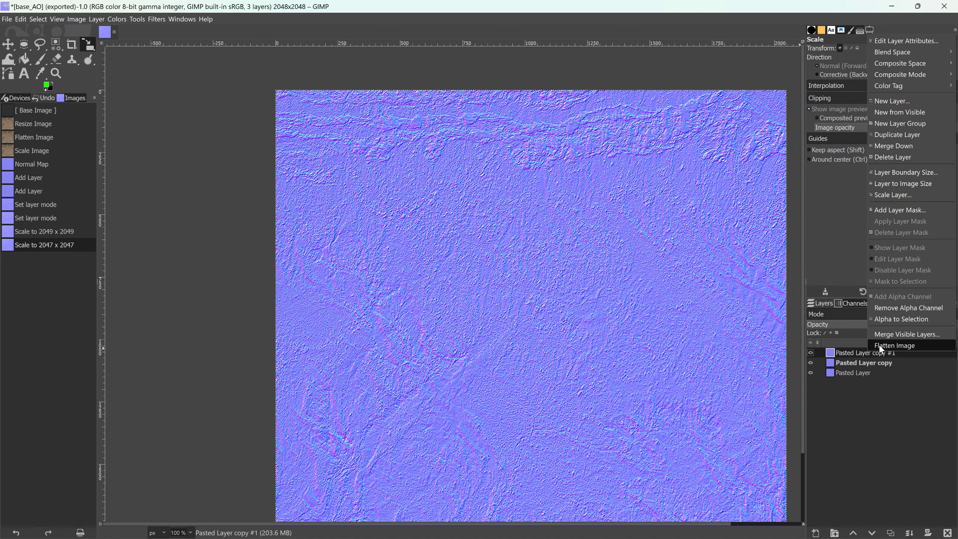
{"action": "left_click", "coordinate": [879, 346]}
Step: Apply a Gaussian Blur with Size X and Size Y of 0.50 to the flattened normal map
{"action": "scroll", "coordinate": [680, 334], "scroll_direction": "down", "scroll_amount": 1}
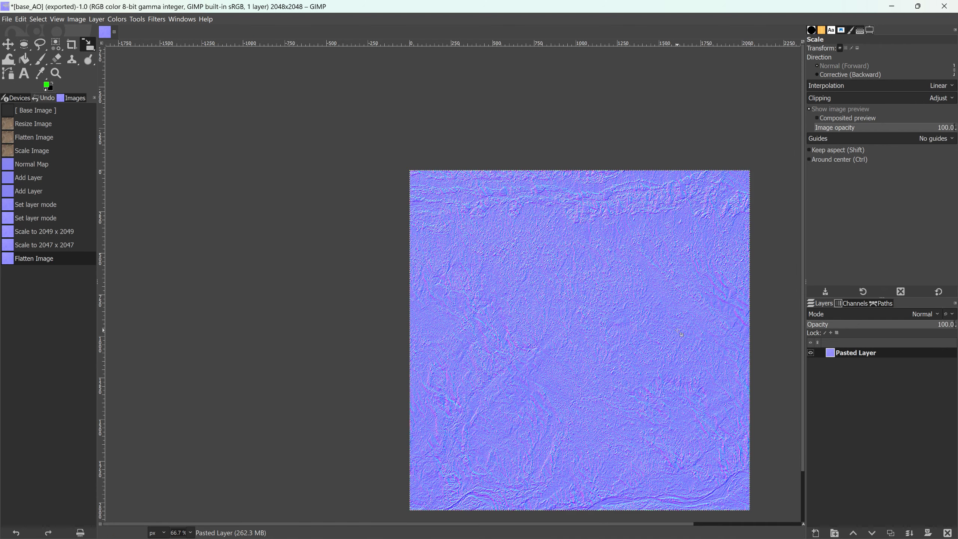
{"action": "left_click_drag", "start_coordinate": [677, 330], "coordinate": [614, 314]}
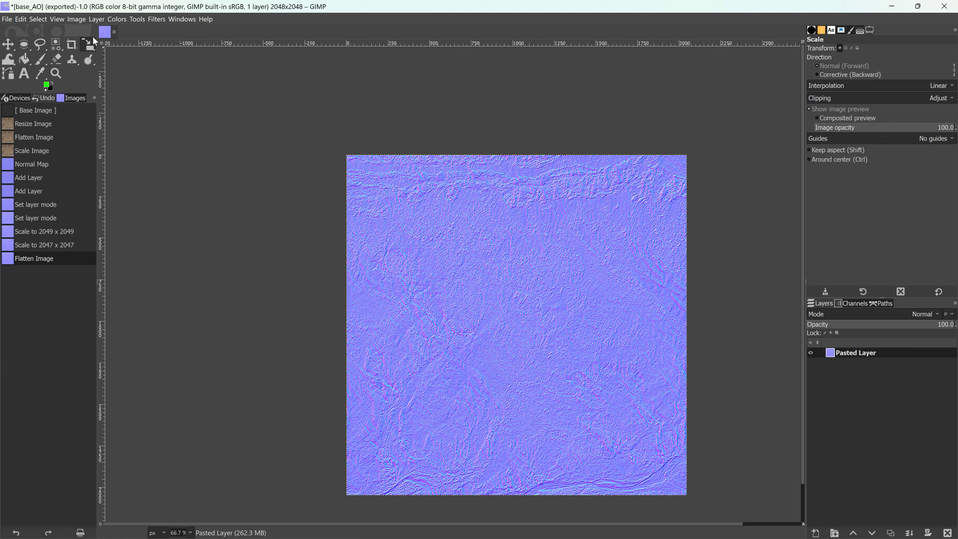
{"action": "left_click", "coordinate": [157, 19]}
{"action": "mouse_move", "coordinate": [197, 79]}
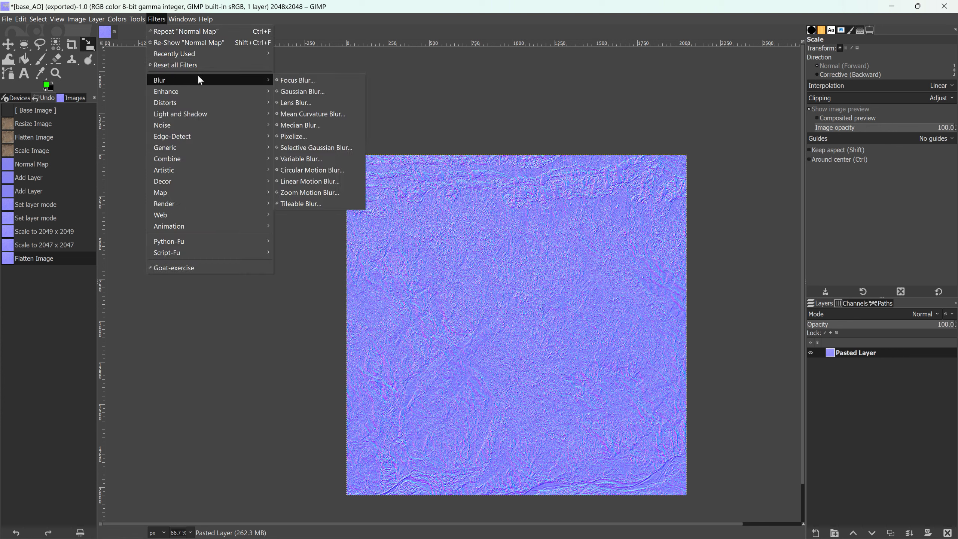
{"action": "left_click", "coordinate": [295, 94]}
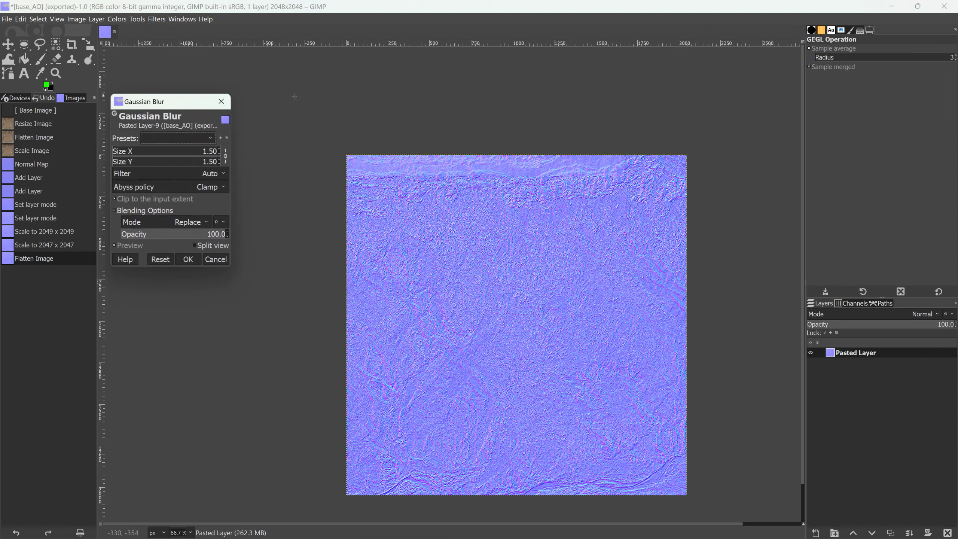
{"action": "left_click", "coordinate": [219, 153]}
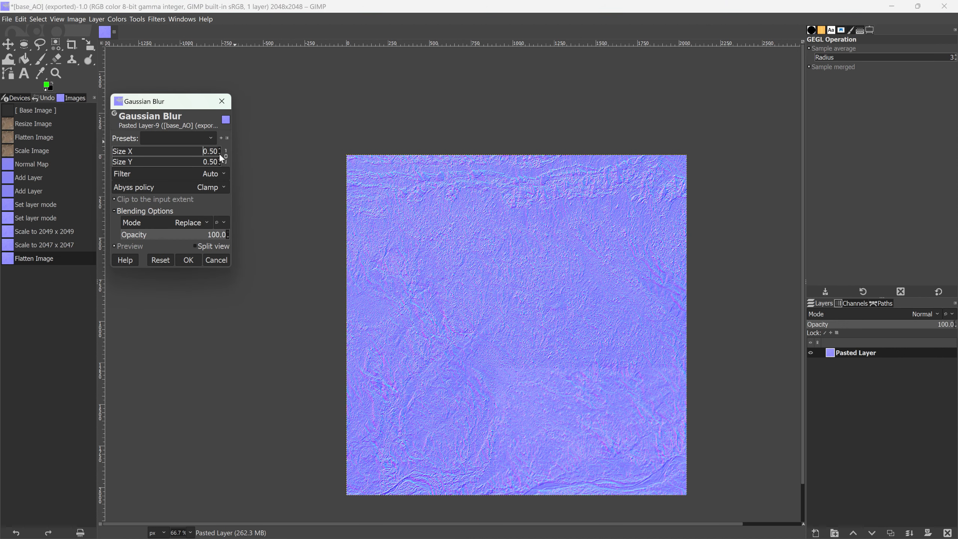
{"action": "left_click", "coordinate": [187, 260]}
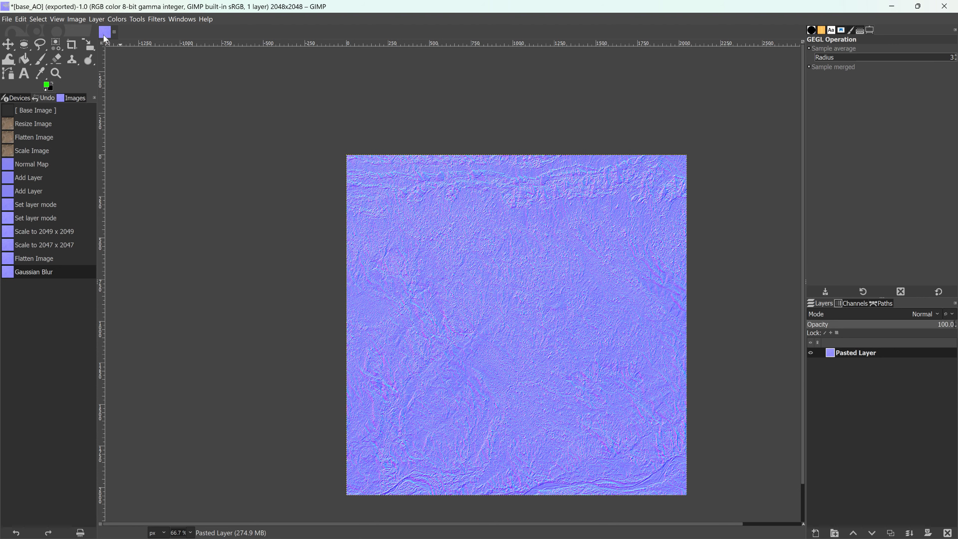
Step: Export the normal map as base_Normals.jpg in the Dirt folder with JPEG quality 100
{"action": "left_click", "coordinate": [8, 20]}
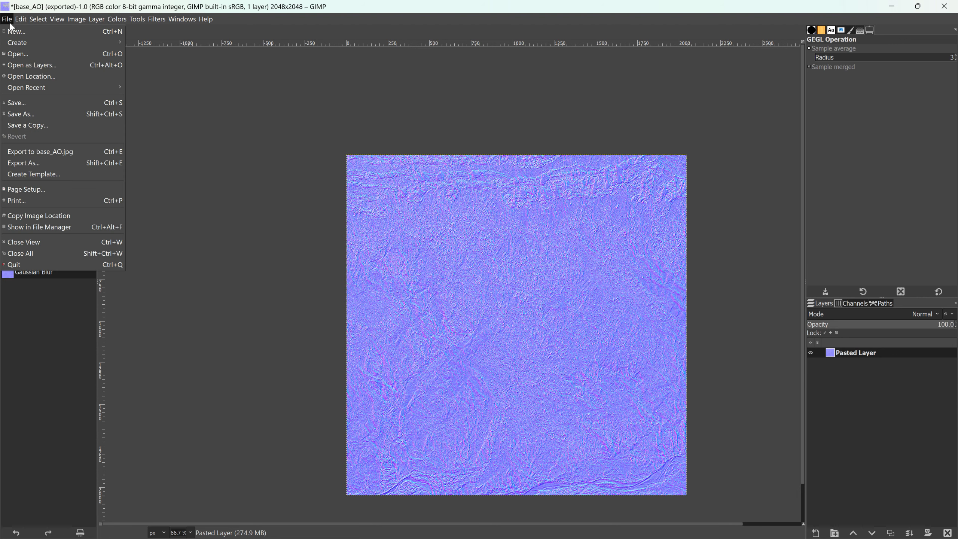
{"action": "left_click", "coordinate": [48, 162]}
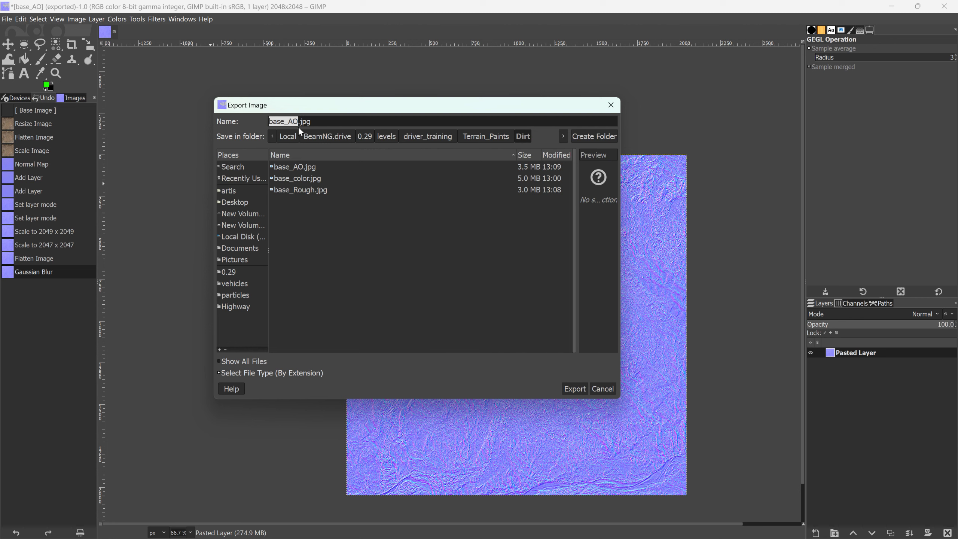
{"action": "left_click_drag", "start_coordinate": [298, 122], "coordinate": [291, 122]}
{"action": "type", "text": "Normals"}
{"action": "left_click", "coordinate": [575, 387]}
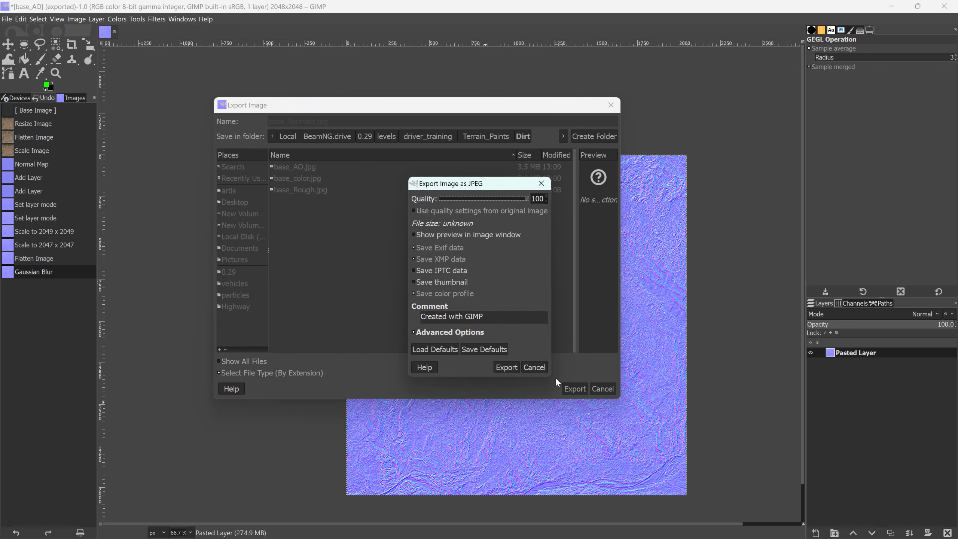
{"action": "left_click", "coordinate": [507, 367]}
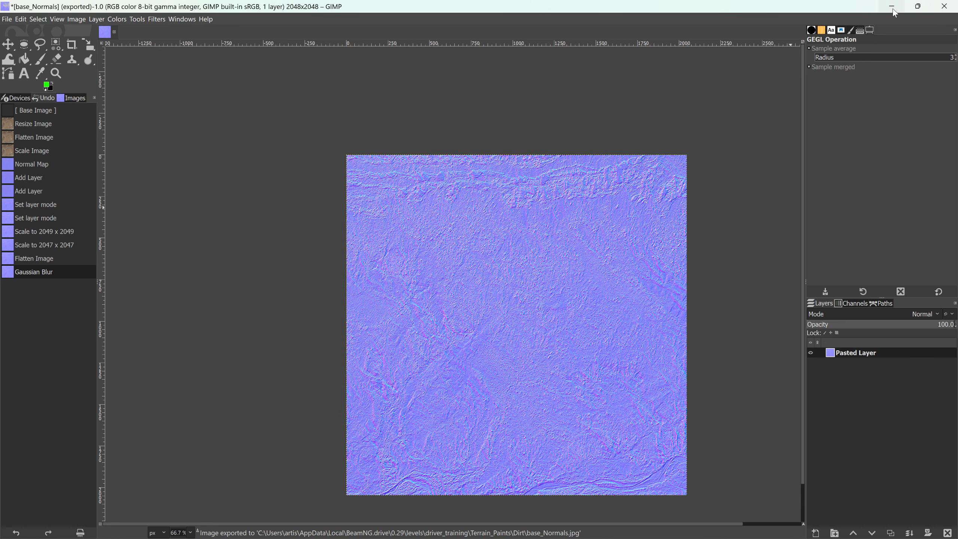
Step: Switch to the desktop and launch BeamNG.drive, closing the Manage User Folder dialog without changes
{"action": "left_click", "coordinate": [891, 6]}
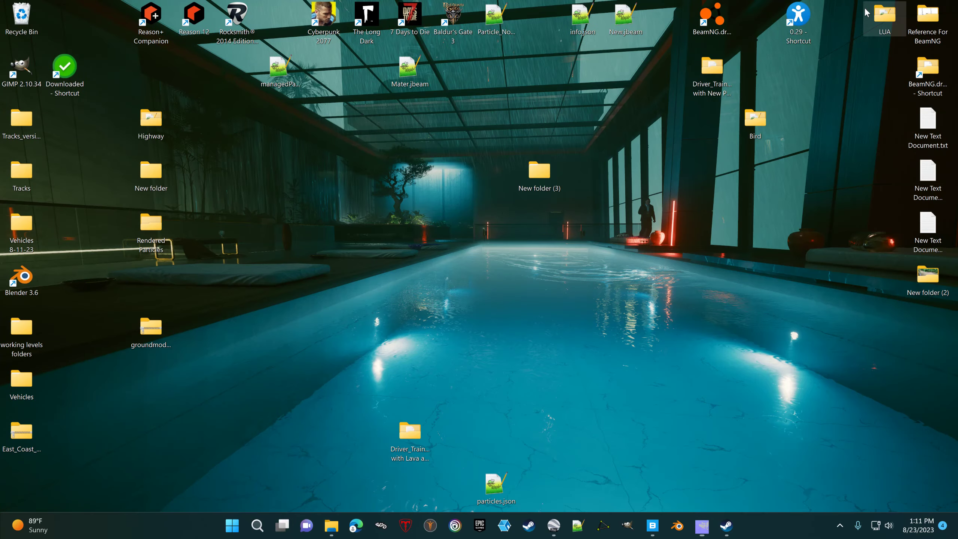
{"action": "double_click", "coordinate": [720, 24]}
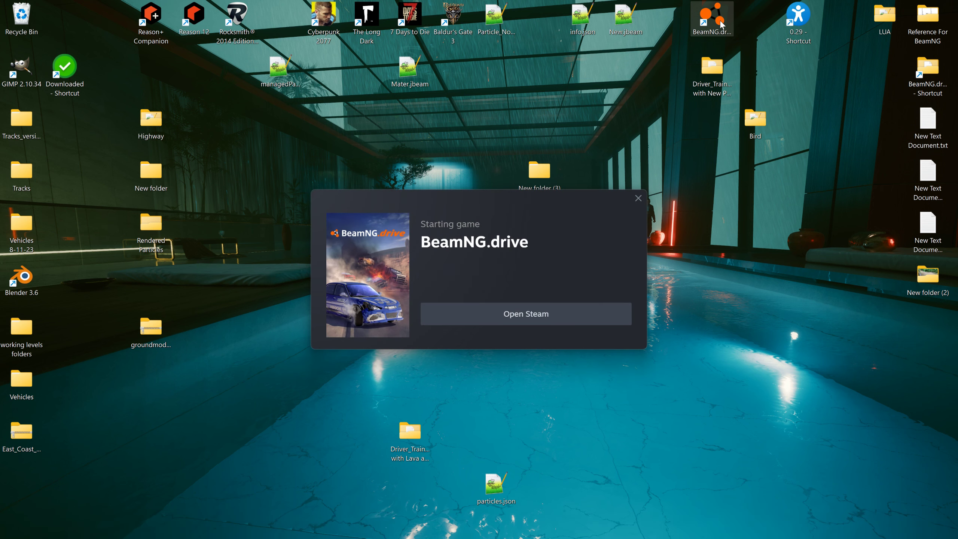
{"action": "left_click", "coordinate": [409, 265]}
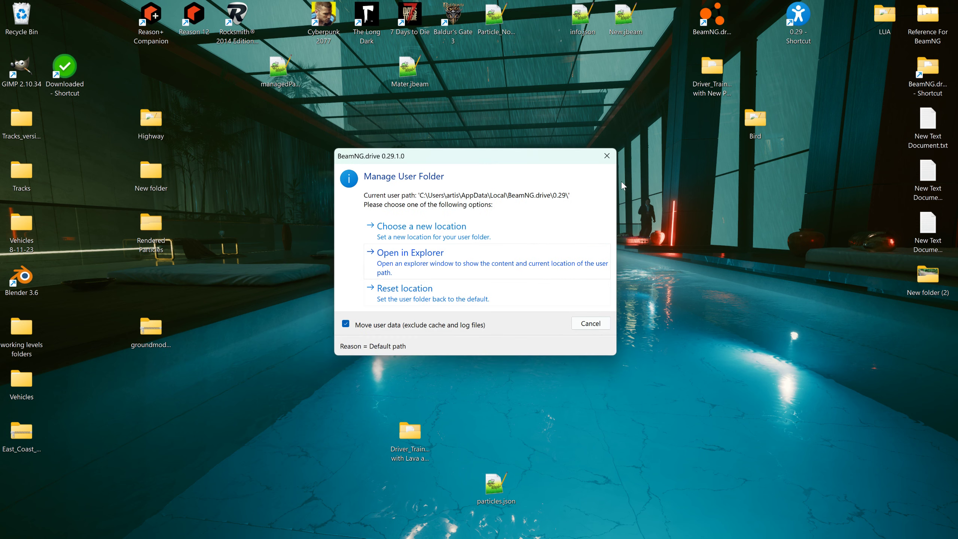
{"action": "left_click", "coordinate": [606, 156]}
{"action": "left_click", "coordinate": [433, 240]}
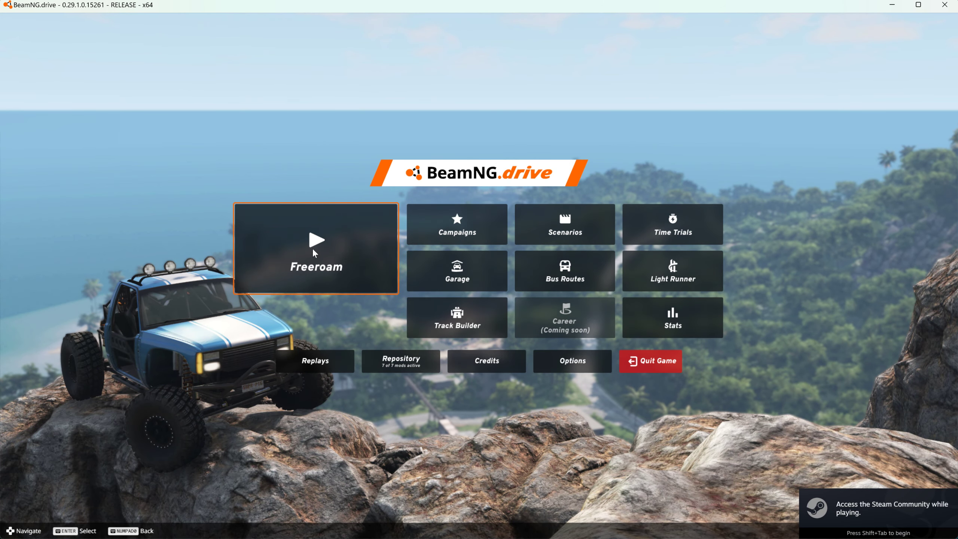
Step: Load the ETK Driver Experience Center map in Freeroam
{"action": "left_click", "coordinate": [314, 252]}
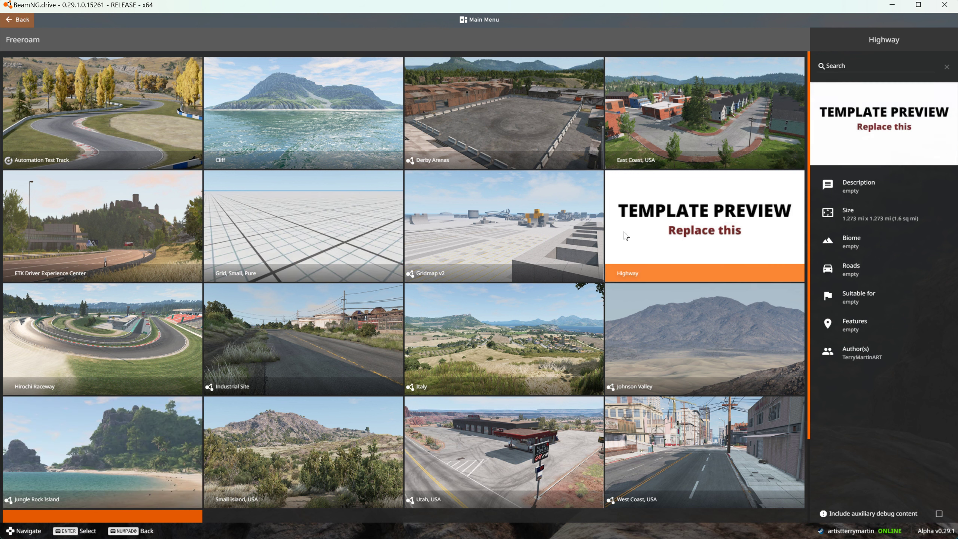
{"action": "left_click", "coordinate": [637, 233]}
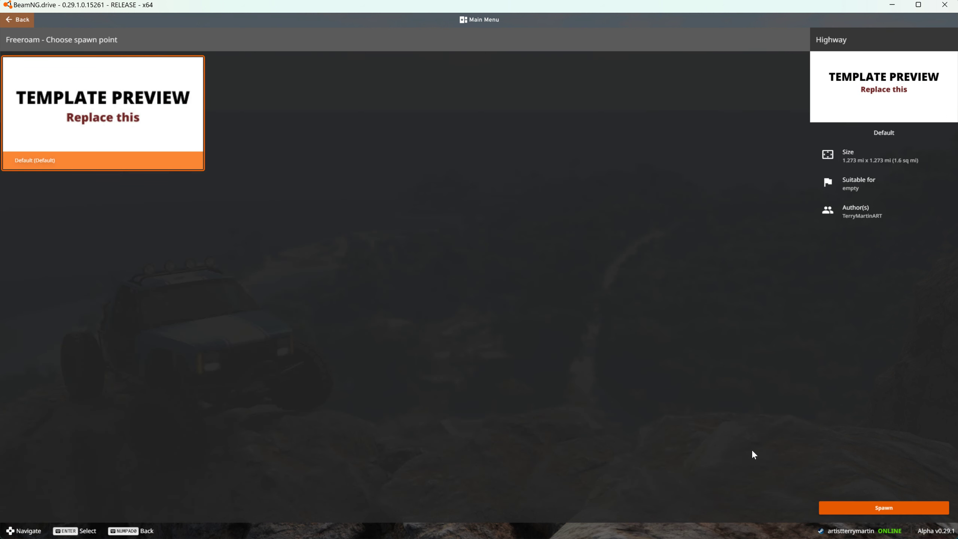
{"action": "left_click", "coordinate": [18, 20]}
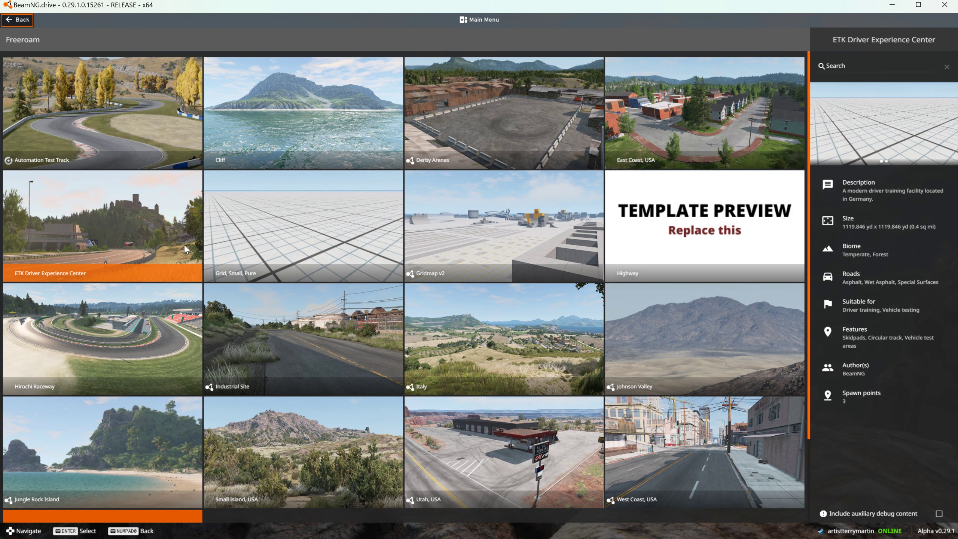
{"action": "left_click", "coordinate": [148, 221]}
{"action": "left_click", "coordinate": [854, 510]}
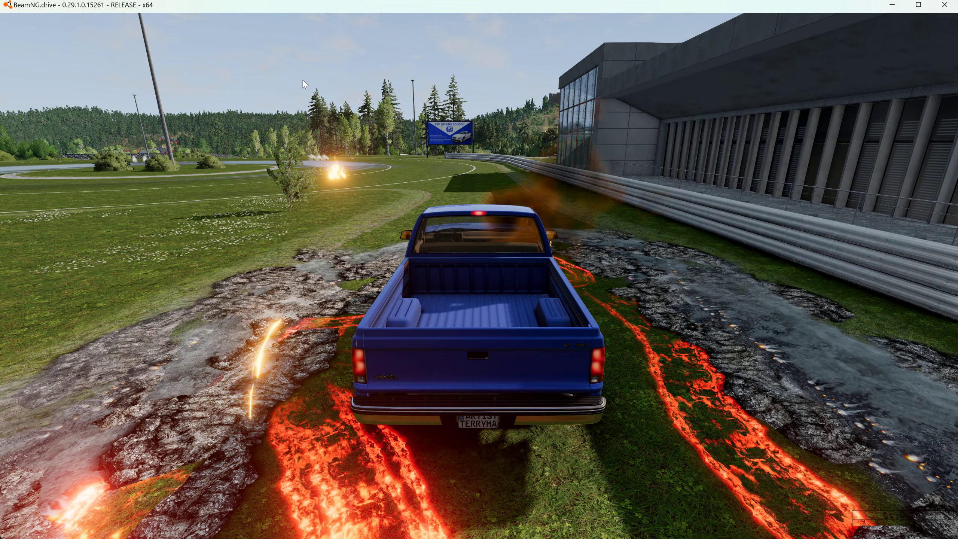
{"action": "left_click_drag", "start_coordinate": [304, 79], "coordinate": [213, 63]}
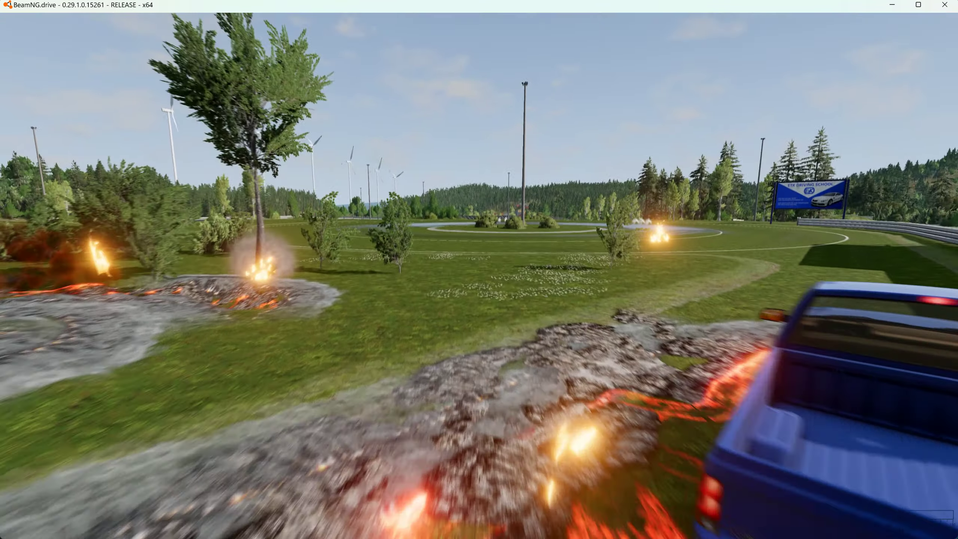
Step: Fly the free camera to the grass beside the skid pad and open the World Editor's Terrain Material Library
{"action": "key", "text": "w"}
{"action": "key", "text": "w"}
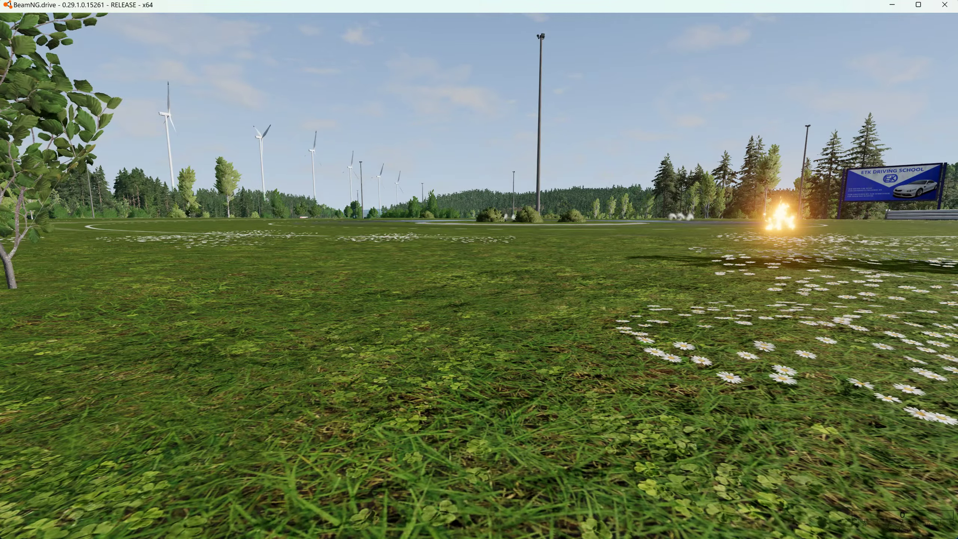
{"action": "key", "text": "s"}
{"action": "key", "text": "d"}
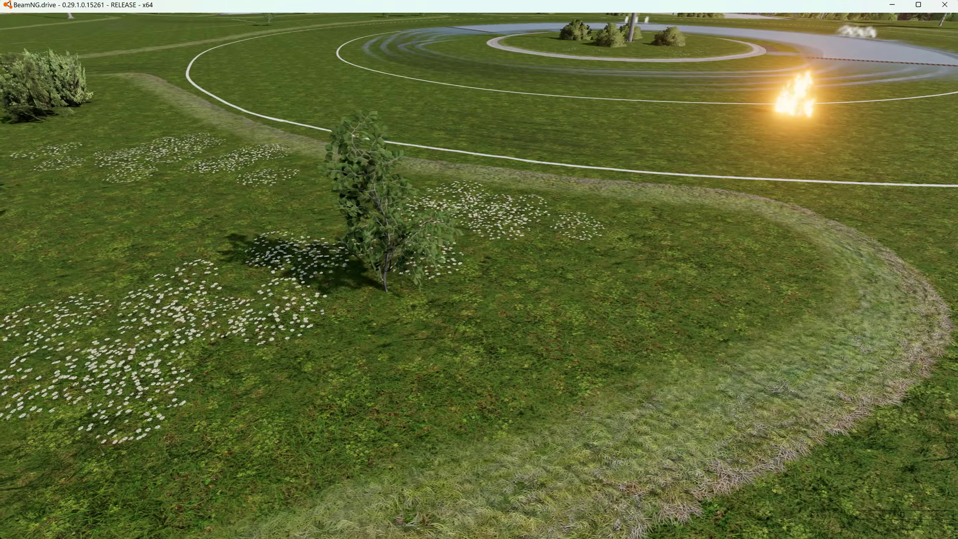
{"action": "key", "text": "d"}
{"action": "key", "text": "F11"}
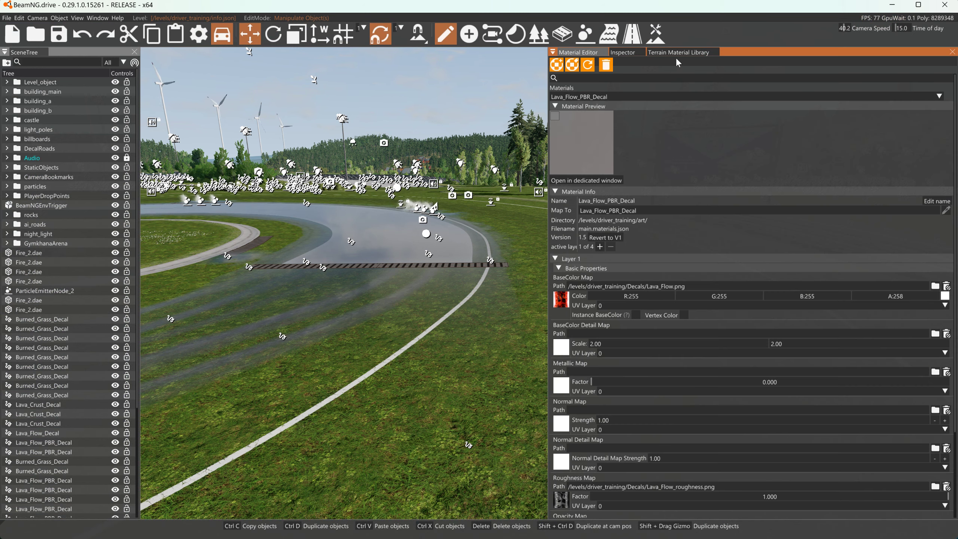
{"action": "left_click", "coordinate": [676, 53]}
{"action": "left_click_drag", "start_coordinate": [434, 173], "coordinate": [476, 171]}
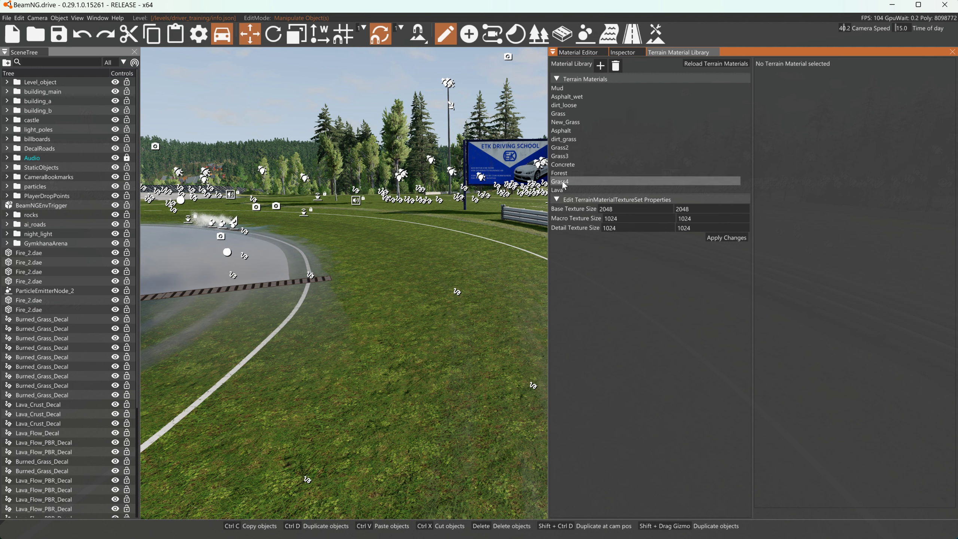
Step: Examine the New_Grass terrain material's base color, normal and roughness textures and compare them with the grass on the map
{"action": "left_click", "coordinate": [572, 123]}
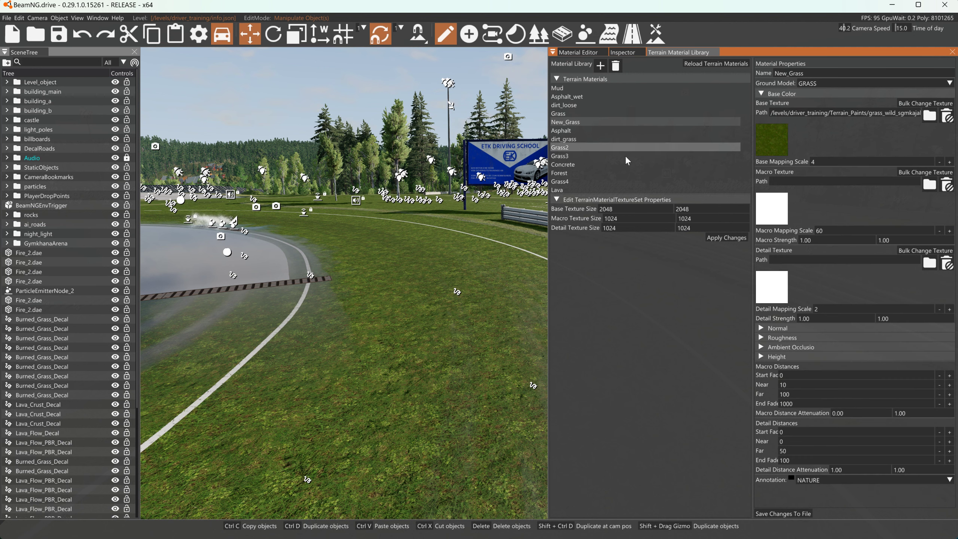
{"action": "left_click", "coordinate": [777, 328]}
{"action": "scroll", "coordinate": [779, 349], "scroll_direction": "down", "scroll_amount": 4}
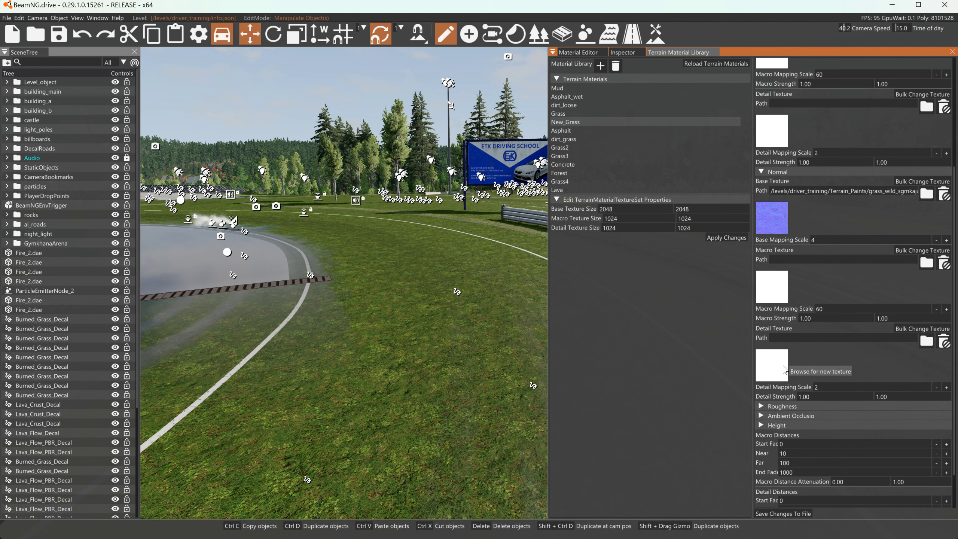
{"action": "left_click", "coordinate": [775, 406]}
{"action": "scroll", "coordinate": [799, 391], "scroll_direction": "down", "scroll_amount": 1}
{"action": "left_click_drag", "start_coordinate": [470, 311], "coordinate": [418, 342]}
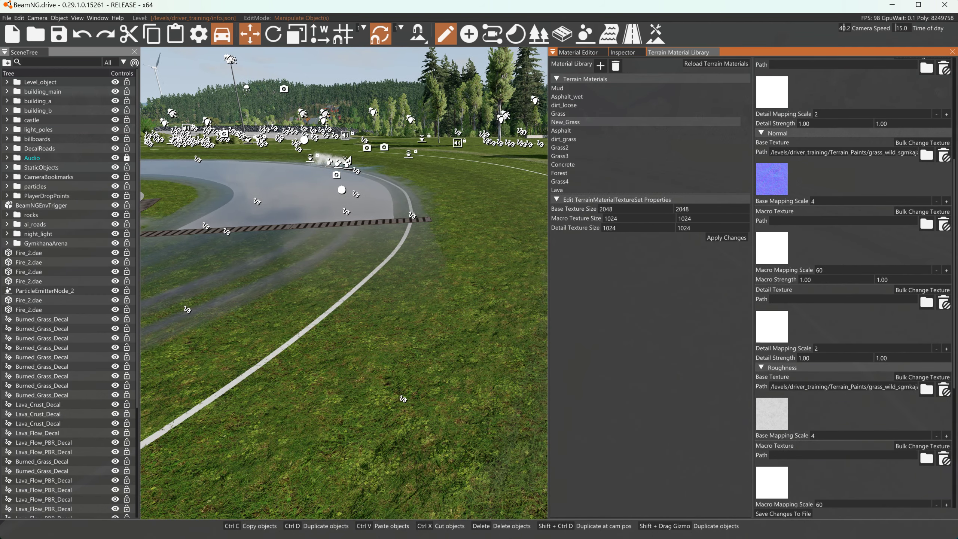
{"action": "key", "text": "w"}
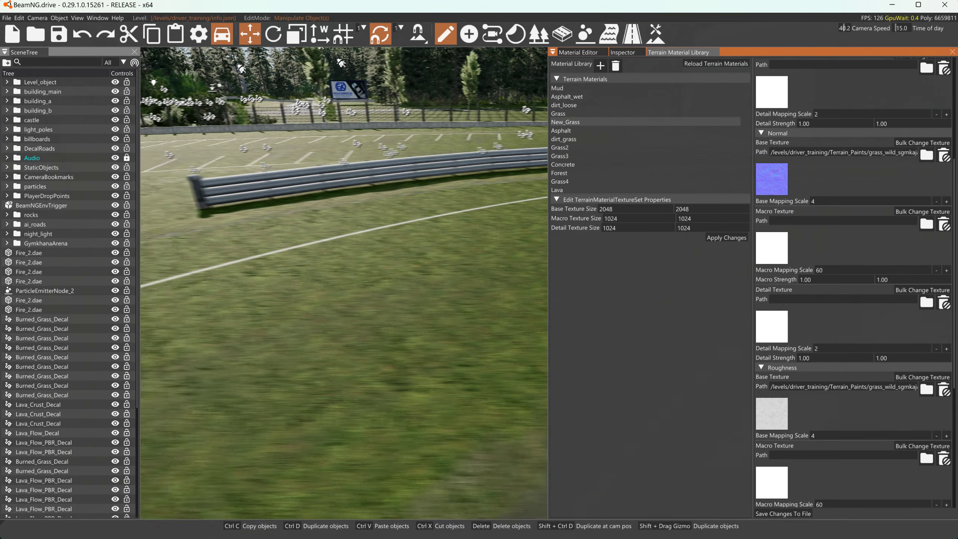
{"action": "key", "text": "w"}
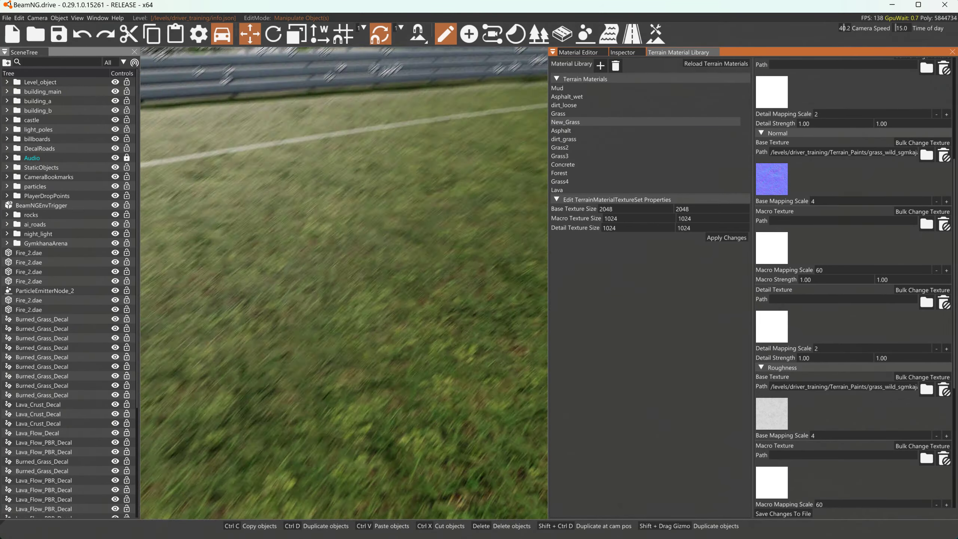
{"action": "key", "text": "w"}
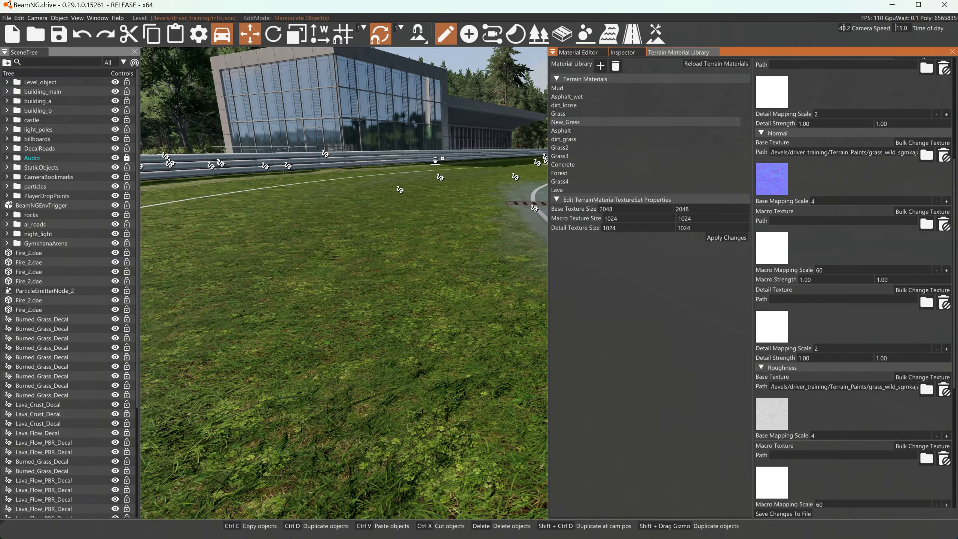
{"action": "scroll", "coordinate": [822, 95], "scroll_direction": "up", "scroll_amount": 5}
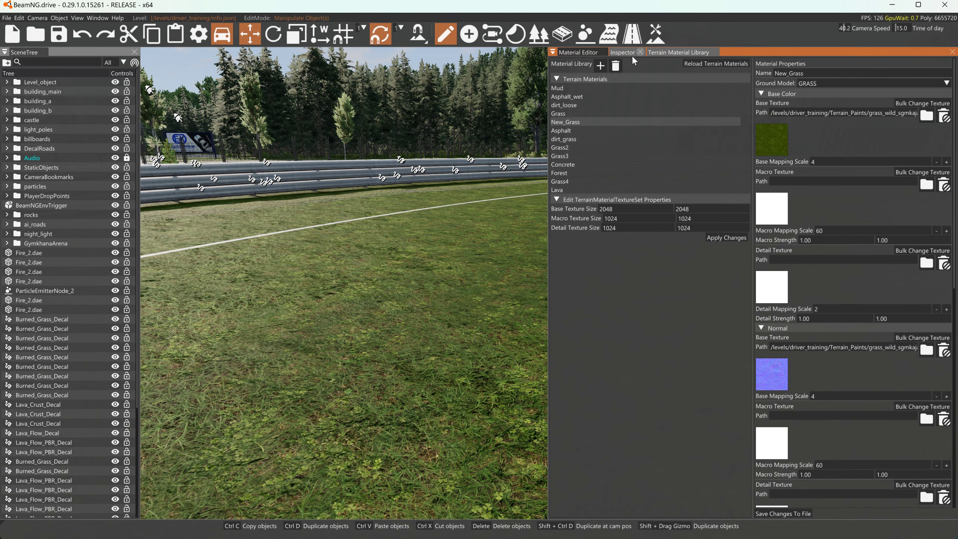
Step: Start a new terrain material in the library and name it New_Dirt
{"action": "left_click", "coordinate": [599, 66]}
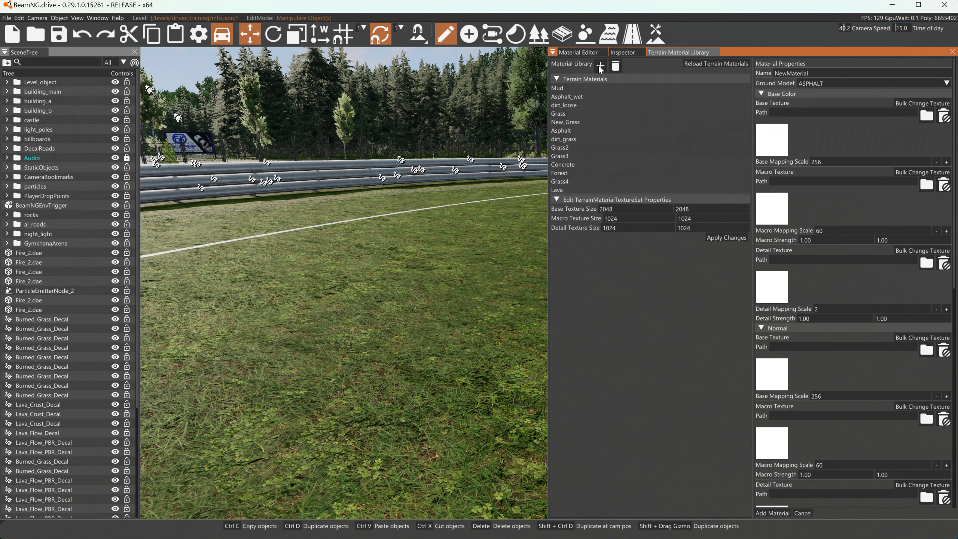
{"action": "left_click", "coordinate": [817, 72]}
{"action": "type", "text": "New_Dirt"}
Step: Set New_Dirt's ground model to GRAVEL and add the material to the library
{"action": "left_click", "coordinate": [835, 82]}
{"action": "left_click", "coordinate": [835, 82]}
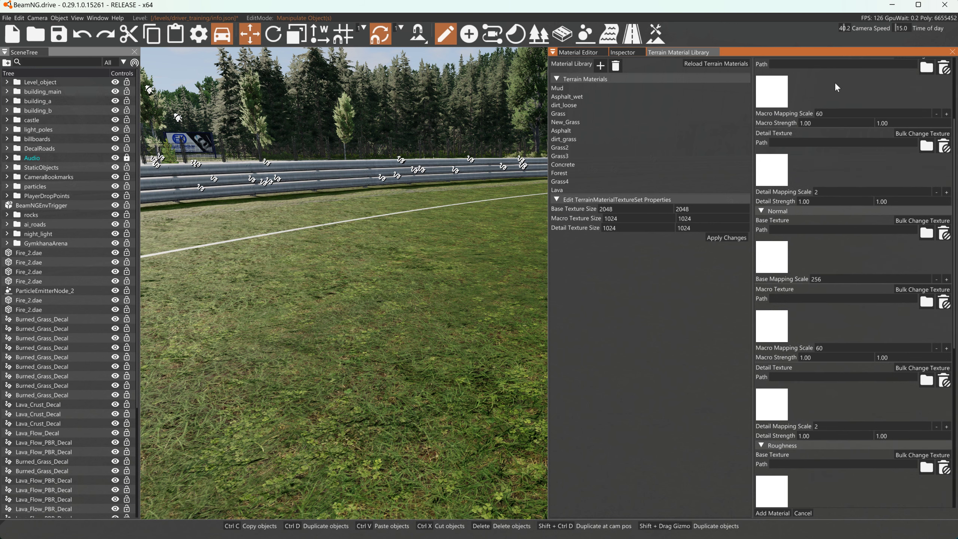
{"action": "left_click", "coordinate": [841, 84]}
{"action": "scroll", "coordinate": [849, 109], "scroll_direction": "down", "scroll_amount": 3}
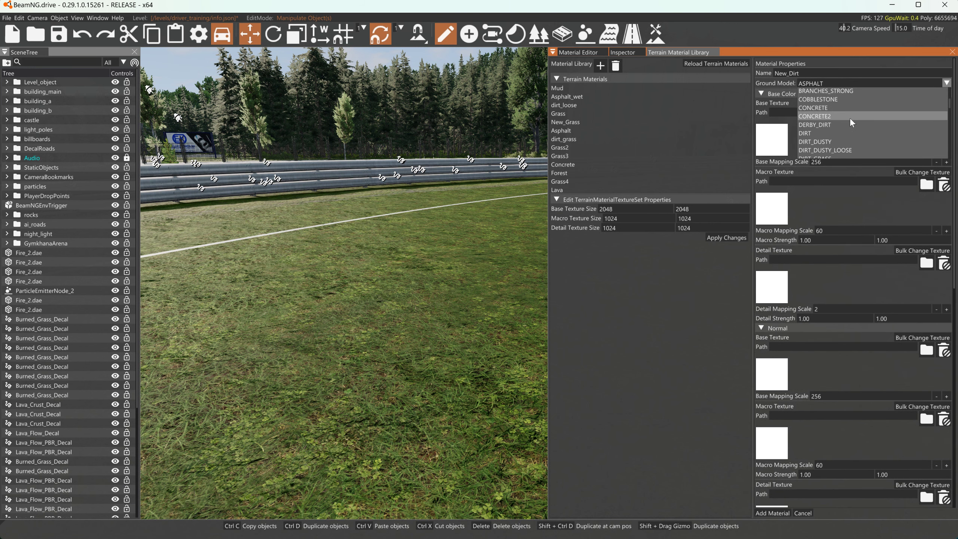
{"action": "scroll", "coordinate": [851, 120], "scroll_direction": "down", "scroll_amount": 2}
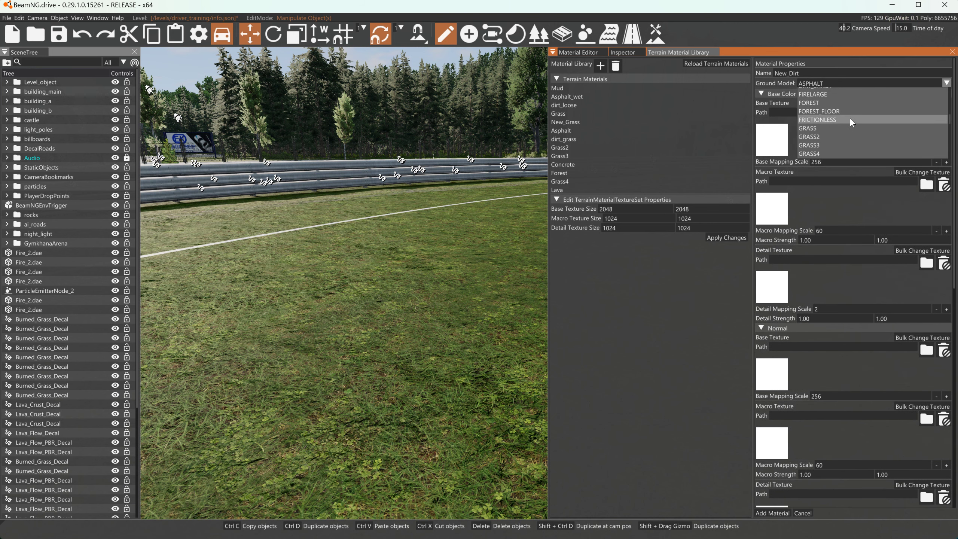
{"action": "scroll", "coordinate": [851, 120], "scroll_direction": "down", "scroll_amount": 2}
{"action": "scroll", "coordinate": [849, 117], "scroll_direction": "down", "scroll_amount": 3}
{"action": "scroll", "coordinate": [849, 117], "scroll_direction": "up", "scroll_amount": 3}
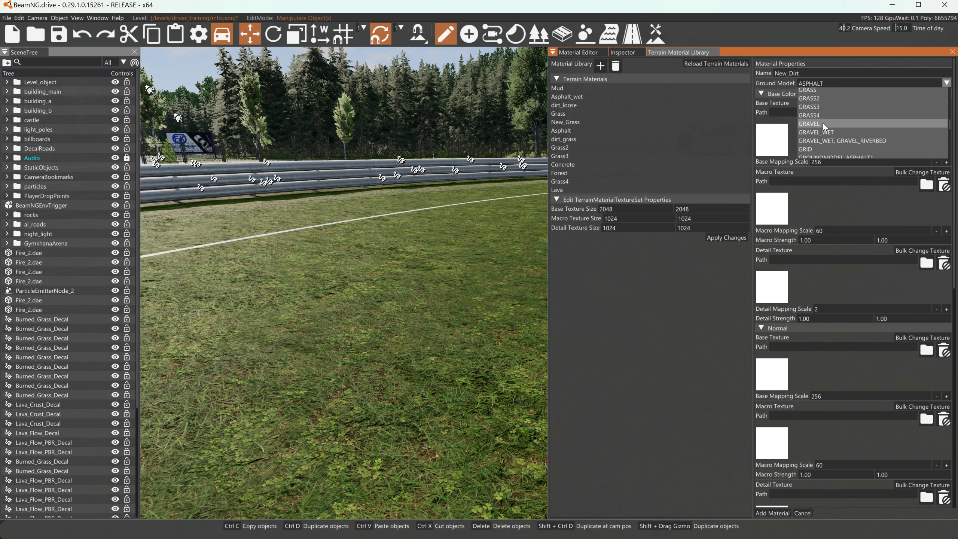
{"action": "left_click", "coordinate": [823, 123]}
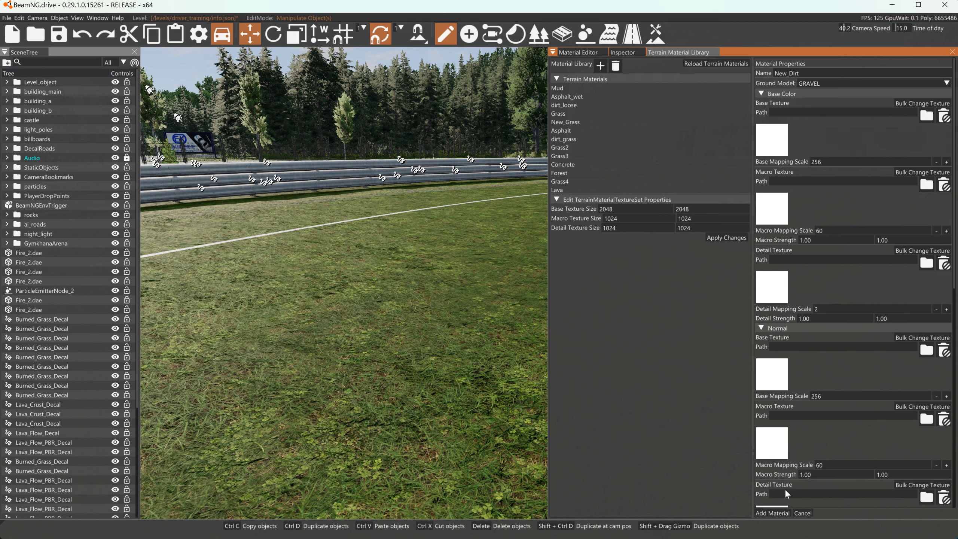
{"action": "left_click", "coordinate": [772, 512]}
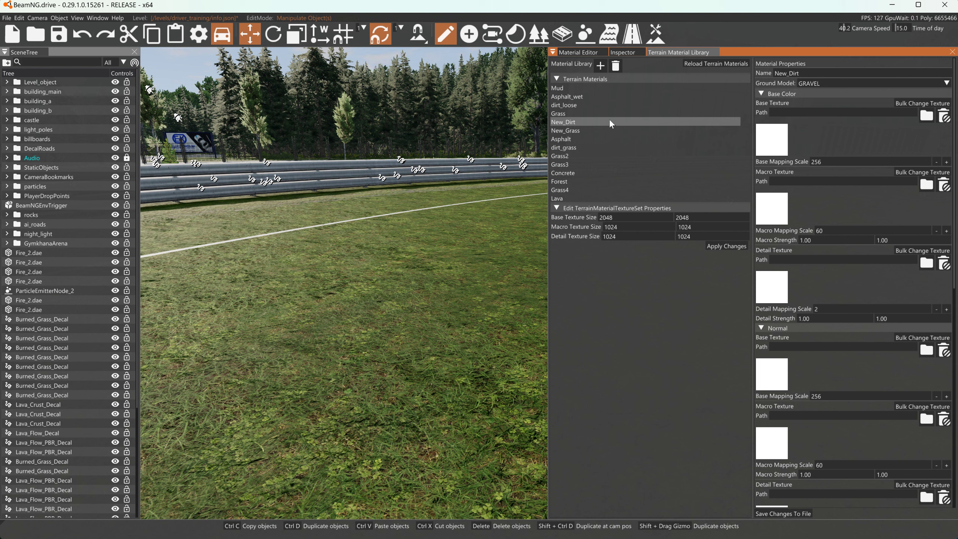
Step: Assign base_color.jpg from /levels/driver_training/Terrain_Paints/Dirt/ as New_Dirt's base color texture, copying the folder path for reuse
{"action": "left_click", "coordinate": [772, 145]}
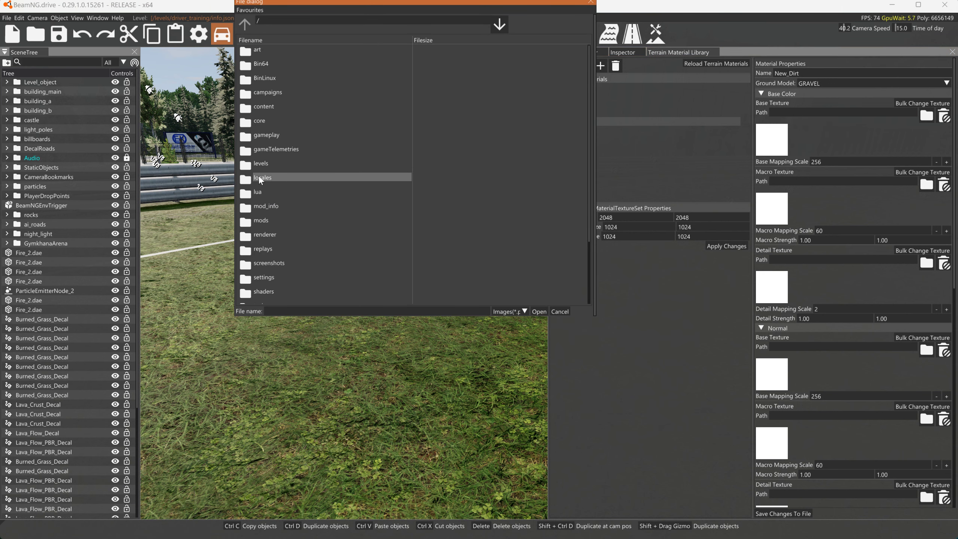
{"action": "double_click", "coordinate": [262, 165]}
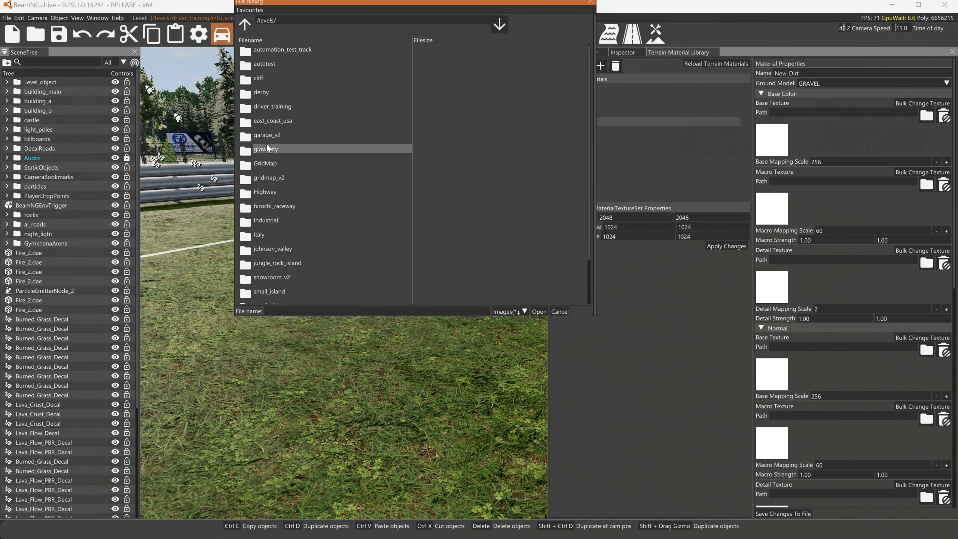
{"action": "double_click", "coordinate": [268, 105]}
{"action": "double_click", "coordinate": [261, 175]}
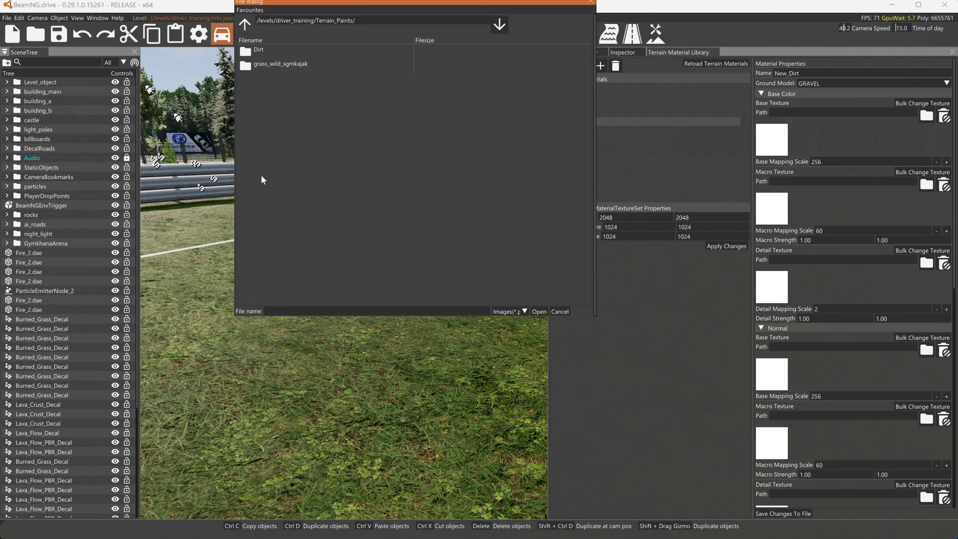
{"action": "double_click", "coordinate": [262, 51]}
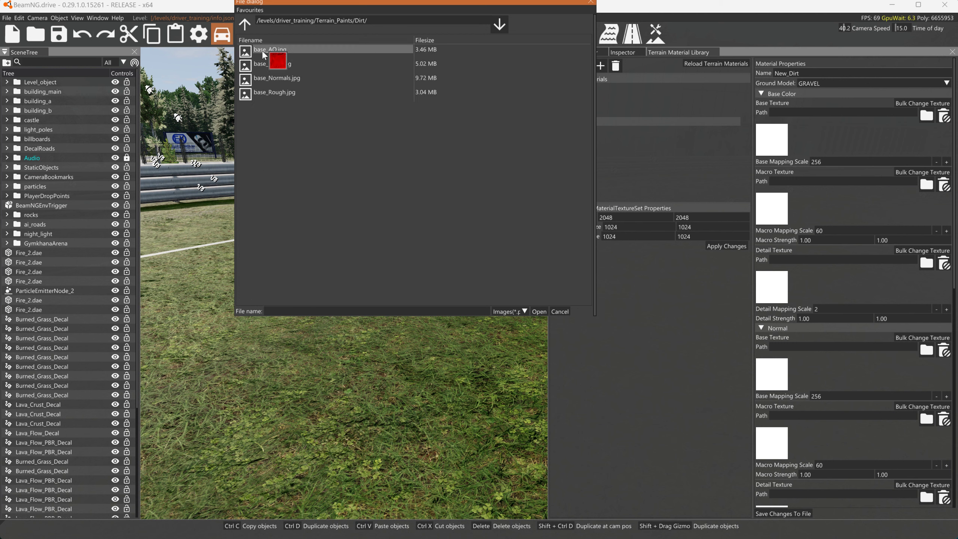
{"action": "left_click_drag", "start_coordinate": [368, 21], "coordinate": [257, 22]}
{"action": "key", "text": "ctrl+c"}
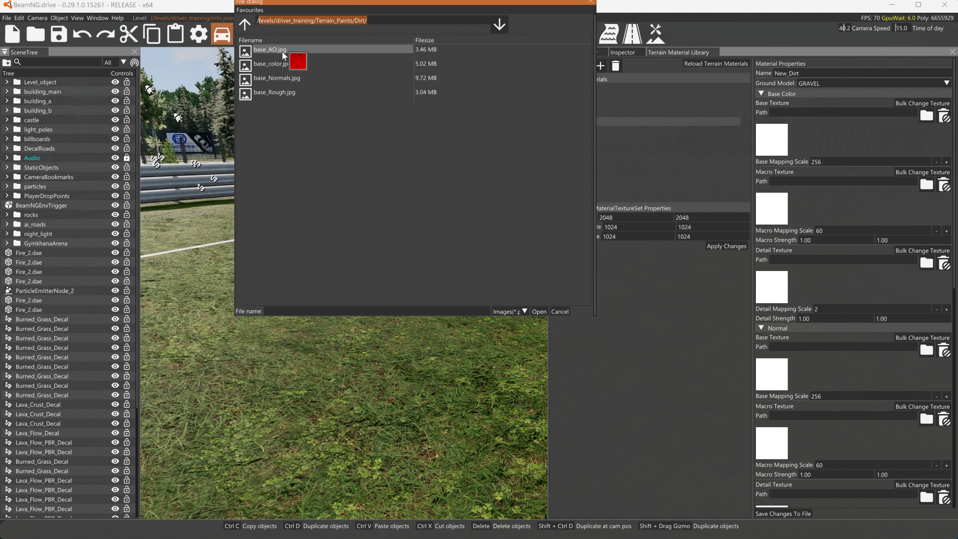
{"action": "left_click", "coordinate": [273, 63]}
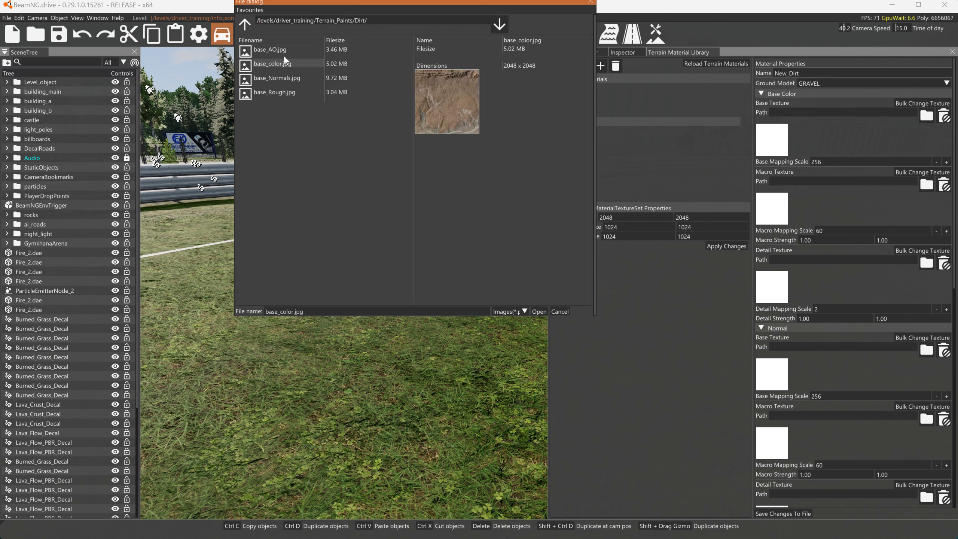
{"action": "left_click", "coordinate": [539, 311]}
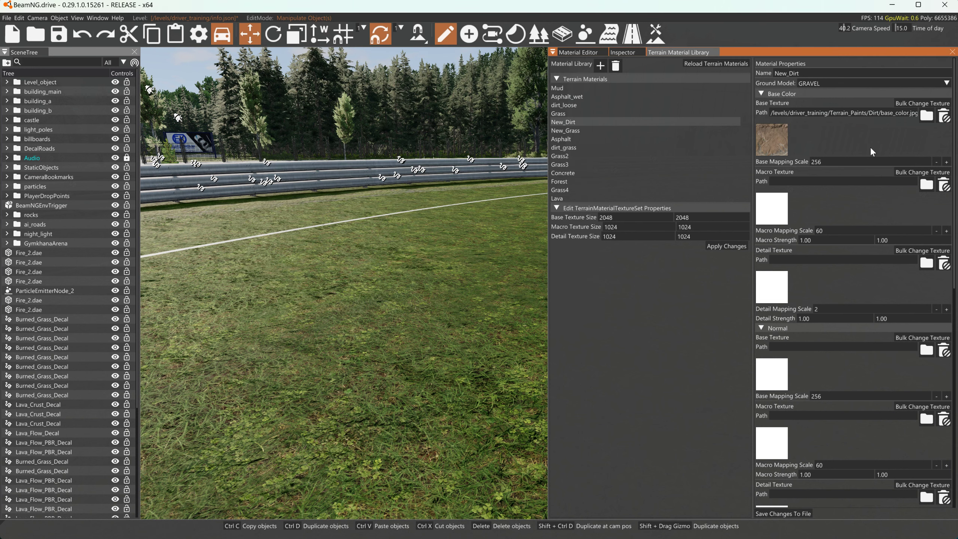
Step: Assign base_AO.jpg from the copied Dirt folder path as New_Dirt's Ambient Occlusion base texture
{"action": "scroll", "coordinate": [794, 347], "scroll_direction": "down", "scroll_amount": 5}
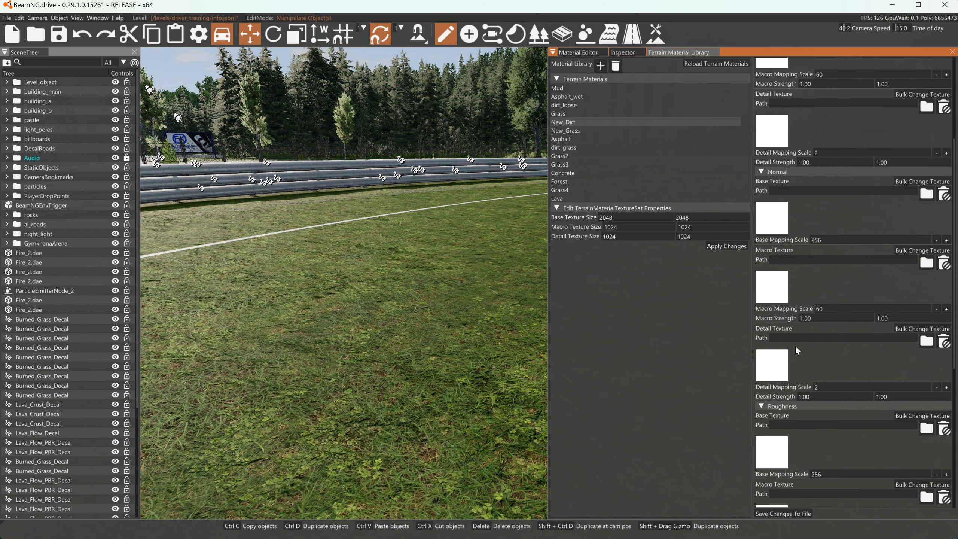
{"action": "scroll", "coordinate": [794, 345], "scroll_direction": "down", "scroll_amount": 4}
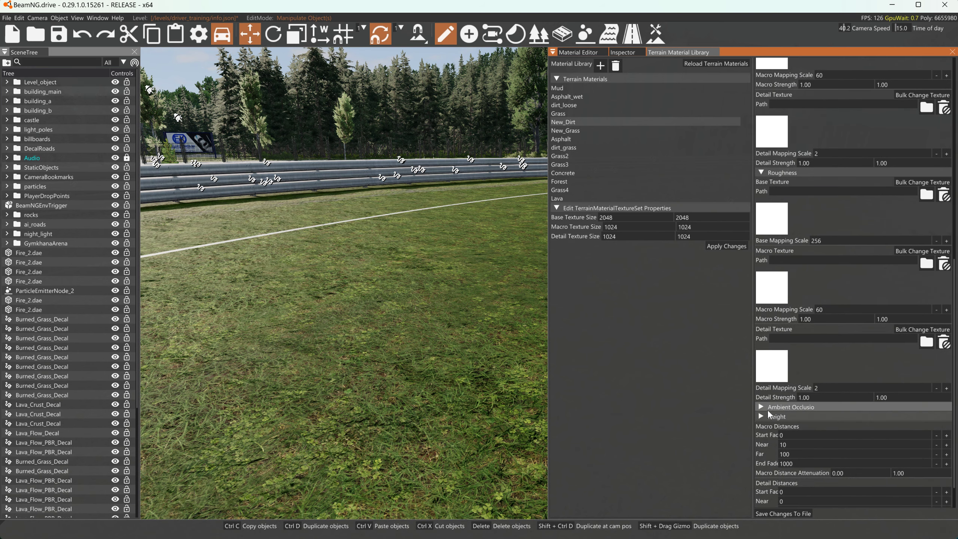
{"action": "left_click", "coordinate": [768, 407]}
{"action": "left_click", "coordinate": [768, 407]}
{"action": "scroll", "coordinate": [789, 412], "scroll_direction": "down", "scroll_amount": 3}
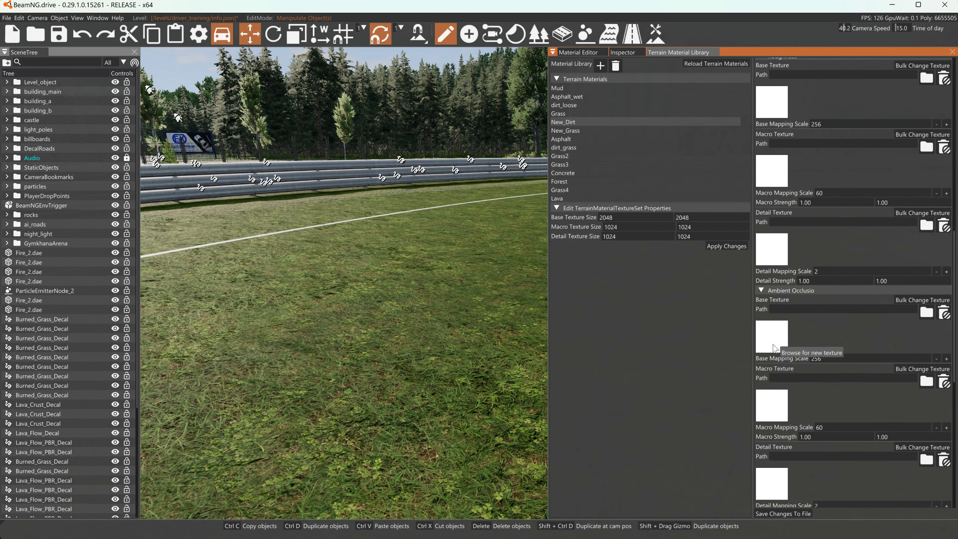
{"action": "left_click", "coordinate": [771, 334]}
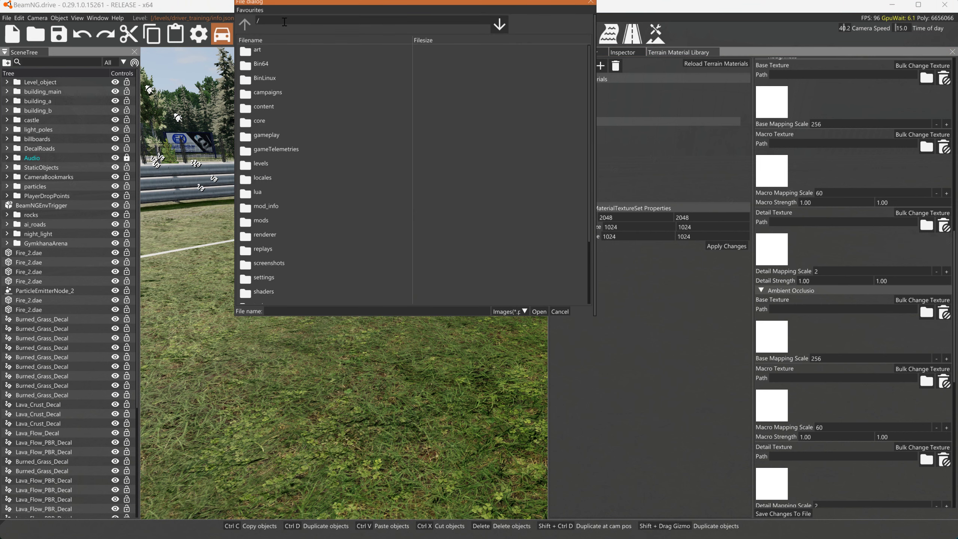
{"action": "key", "text": "ctrl+v"}
{"action": "key", "text": "Return"}
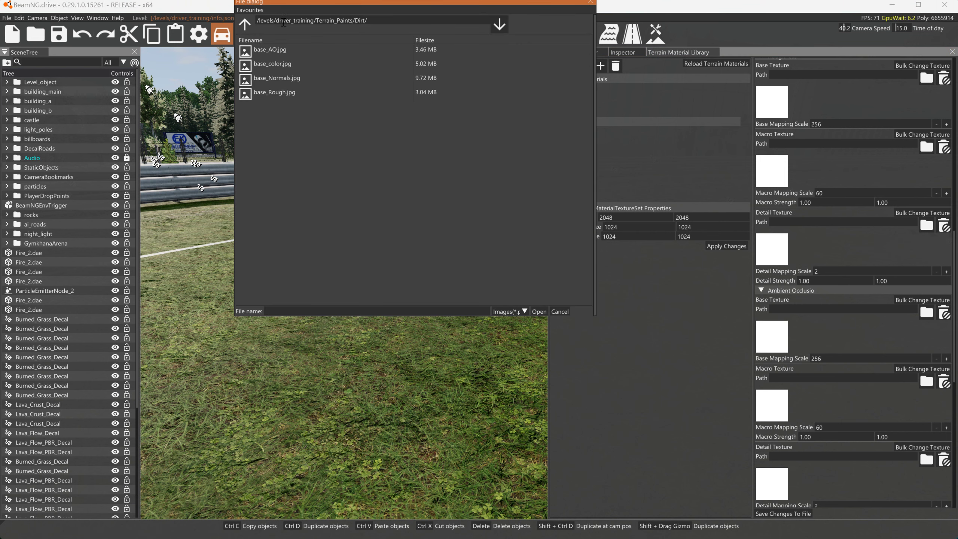
{"action": "left_click", "coordinate": [280, 50]}
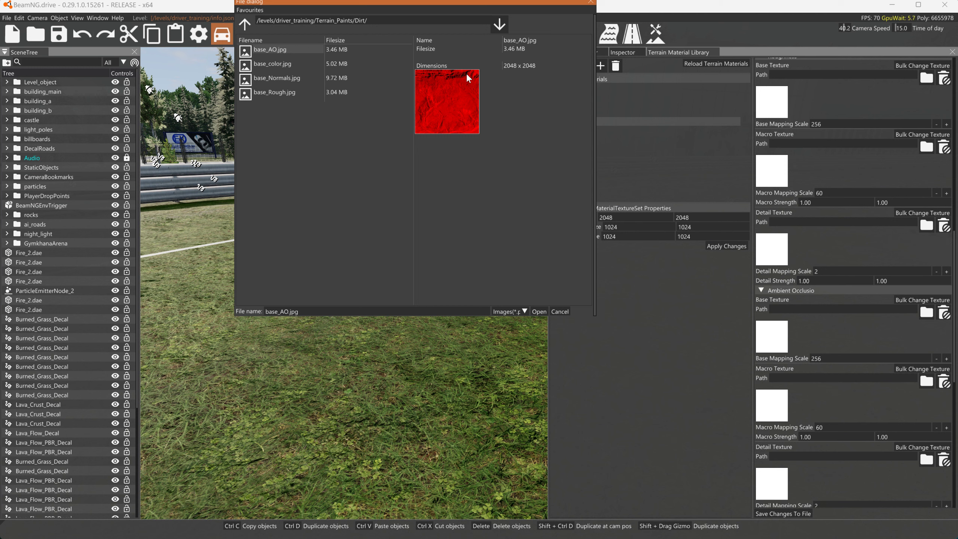
{"action": "left_click", "coordinate": [539, 311]}
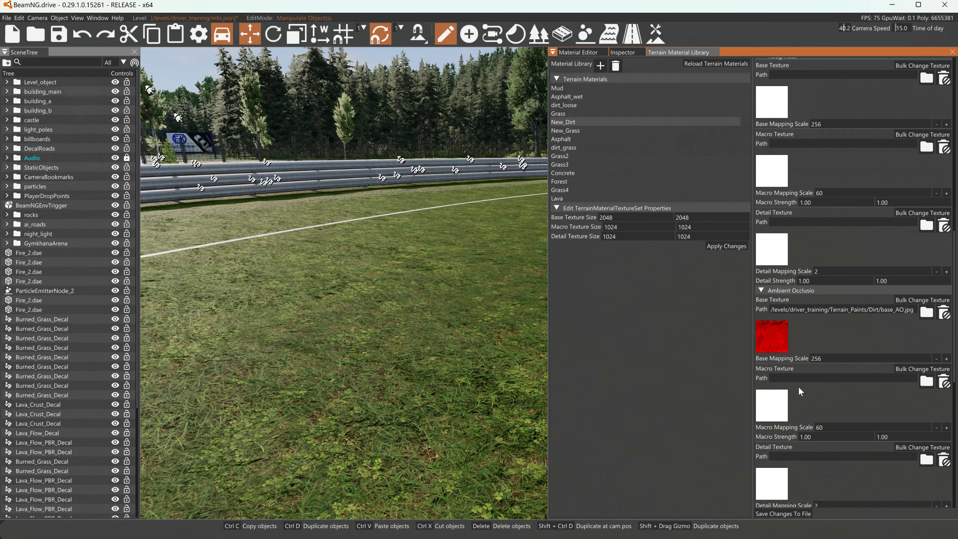
Step: Set New_Dirt's Base Mapping Scale to 2048 and save the material changes to file
{"action": "left_click", "coordinate": [823, 358]}
{"action": "left_click", "coordinate": [794, 512]}
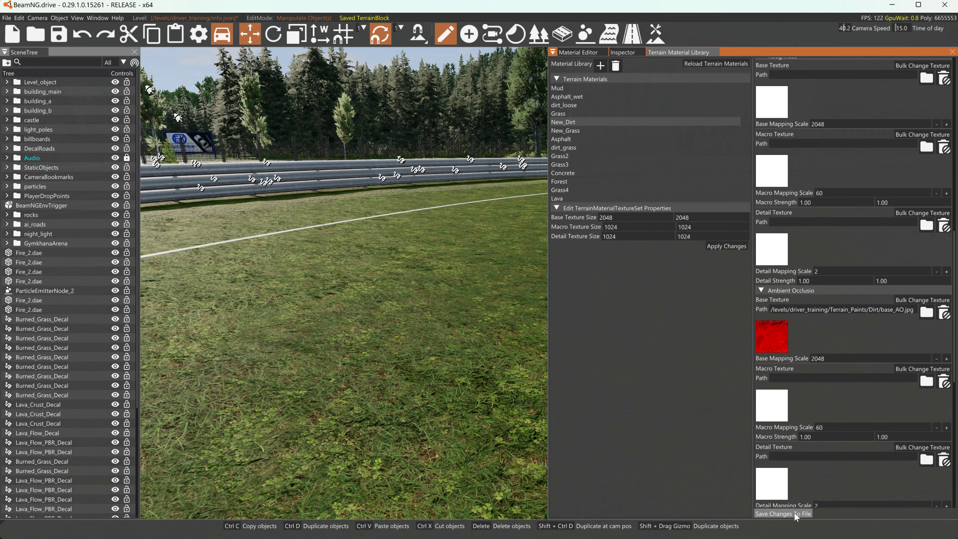
Step: Open the terrain painting tools and add New_Dirt to the Terrain Painter's material list
{"action": "left_click", "coordinate": [662, 37]}
{"action": "left_click", "coordinate": [436, 60]}
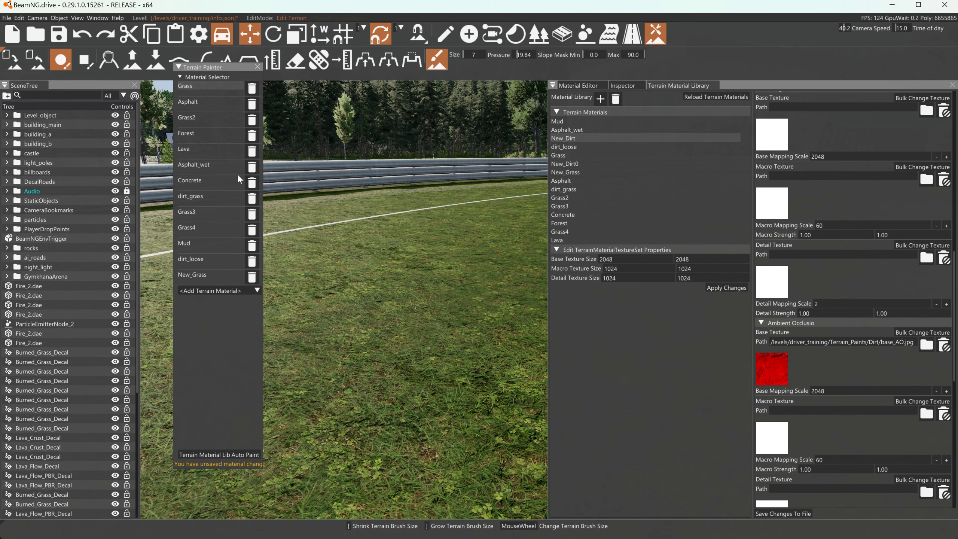
{"action": "left_click", "coordinate": [211, 291]}
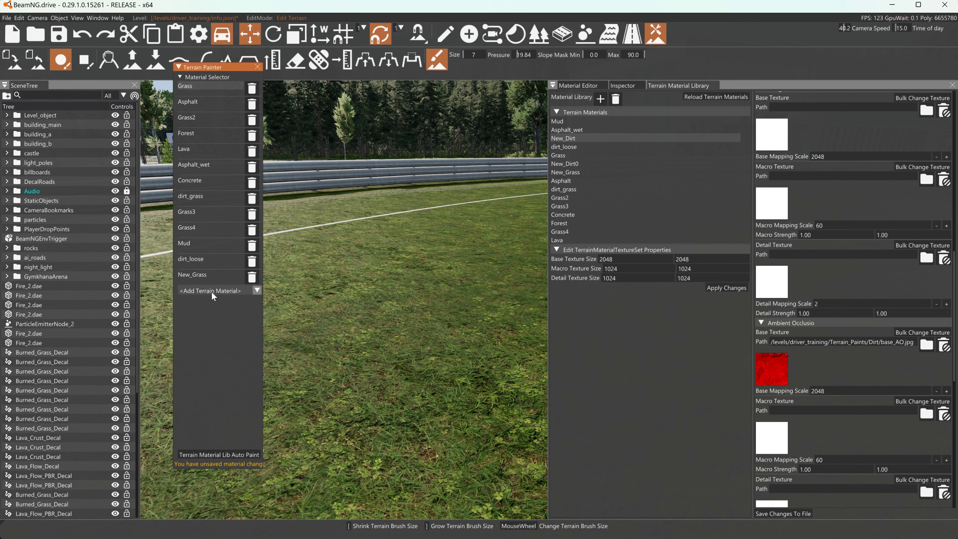
{"action": "left_click", "coordinate": [211, 293]}
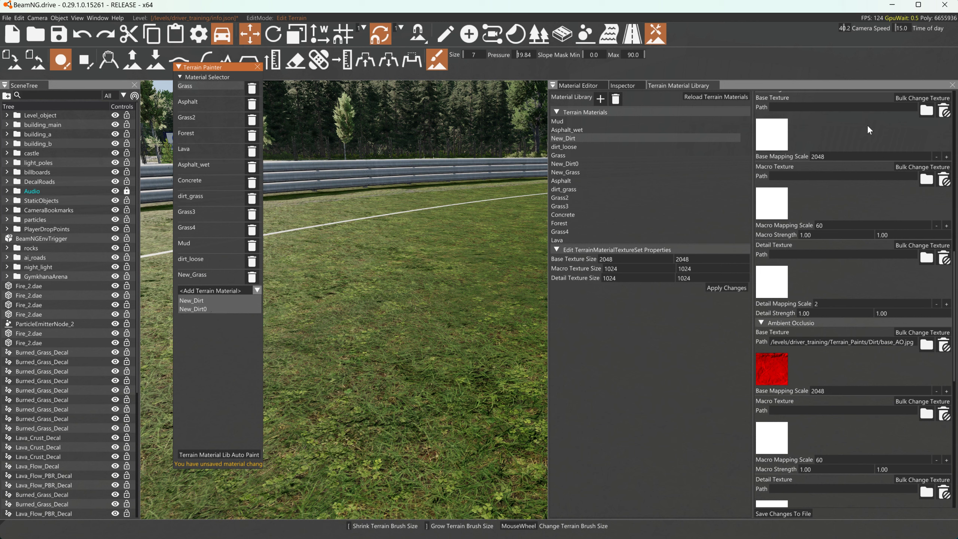
{"action": "left_click", "coordinate": [203, 301]}
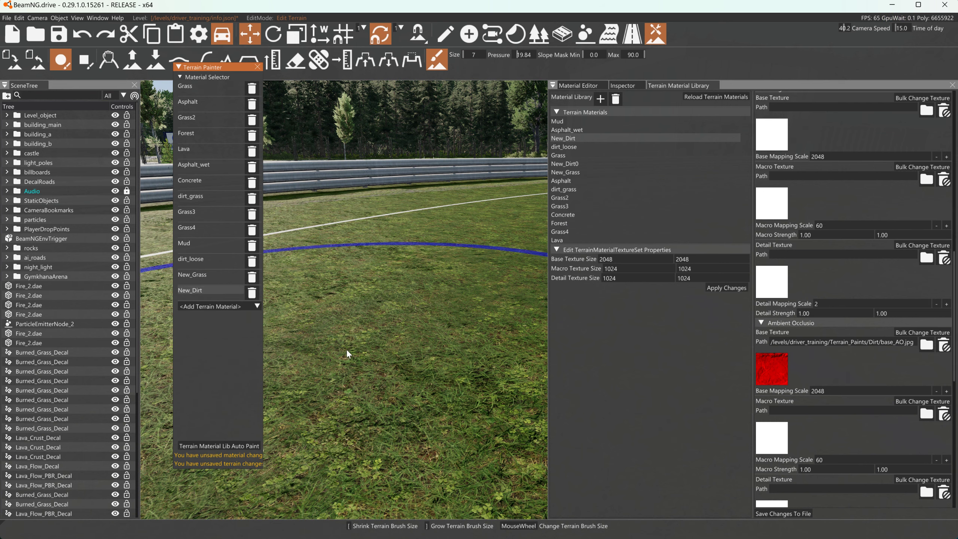
Step: Paint a small patch of New_Dirt with brush size 7 on the grass beside the small circular track
{"action": "key", "text": "s"}
{"action": "mouse_move", "coordinate": [426, 287]}
{"action": "left_mouse_down"}
{"action": "mouse_move", "coordinate": [440, 253]}
{"action": "mouse_move", "coordinate": [391, 296]}
{"action": "mouse_move", "coordinate": [423, 294]}
{"action": "mouse_move", "coordinate": [393, 310]}
{"action": "mouse_move", "coordinate": [408, 296]}
{"action": "left_mouse_up"}
{"action": "key", "text": "s"}
{"action": "key", "text": "s"}
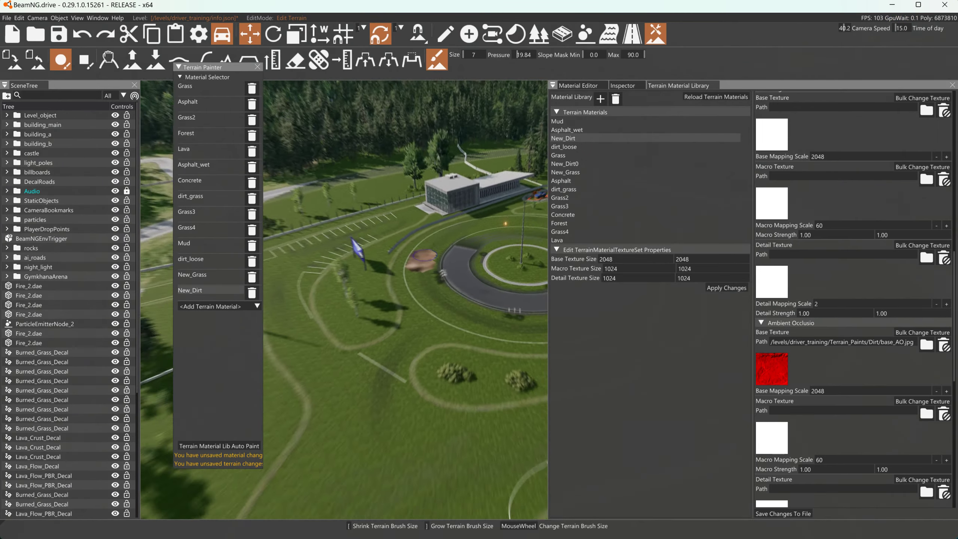
Step: Set the terrain brush size to 227 and paint New_Dirt around the pond, the solar panels and the large circular pad
{"action": "key", "text": "s"}
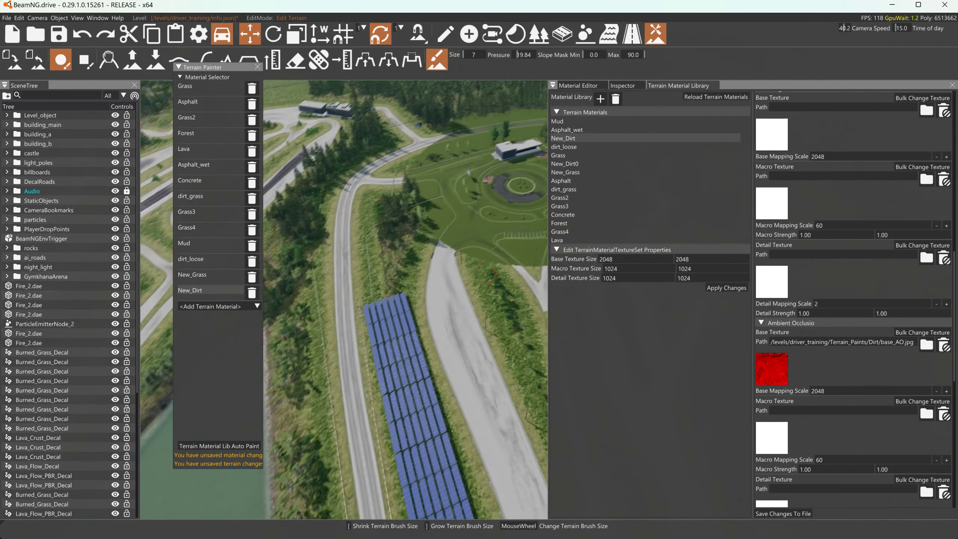
{"action": "key", "text": "s"}
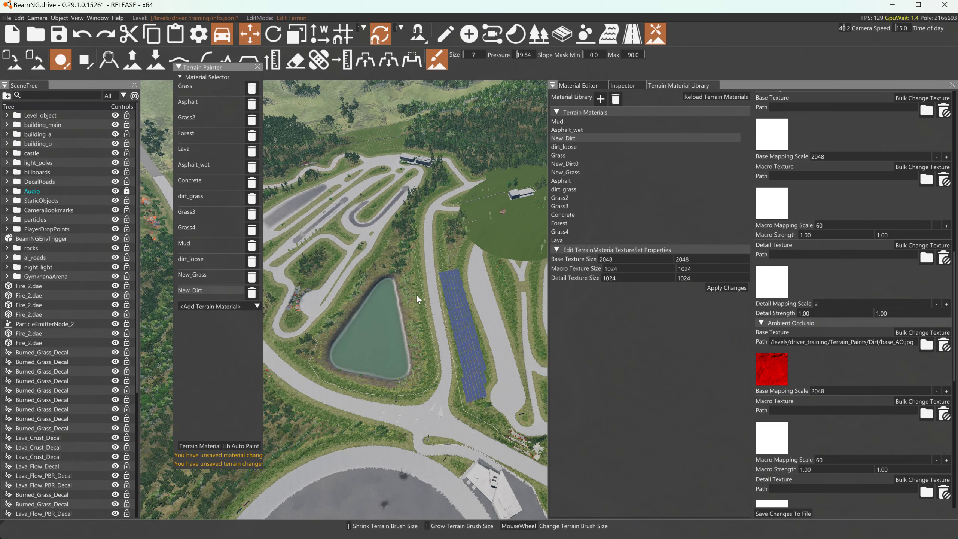
{"action": "left_click", "coordinate": [482, 55]}
{"action": "mouse_move", "coordinate": [474, 278]}
{"action": "left_mouse_down"}
{"action": "mouse_move", "coordinate": [364, 401]}
{"action": "mouse_move", "coordinate": [344, 377]}
{"action": "mouse_move", "coordinate": [370, 366]}
{"action": "left_mouse_up"}
{"action": "key", "text": "s"}
{"action": "key", "text": "s"}
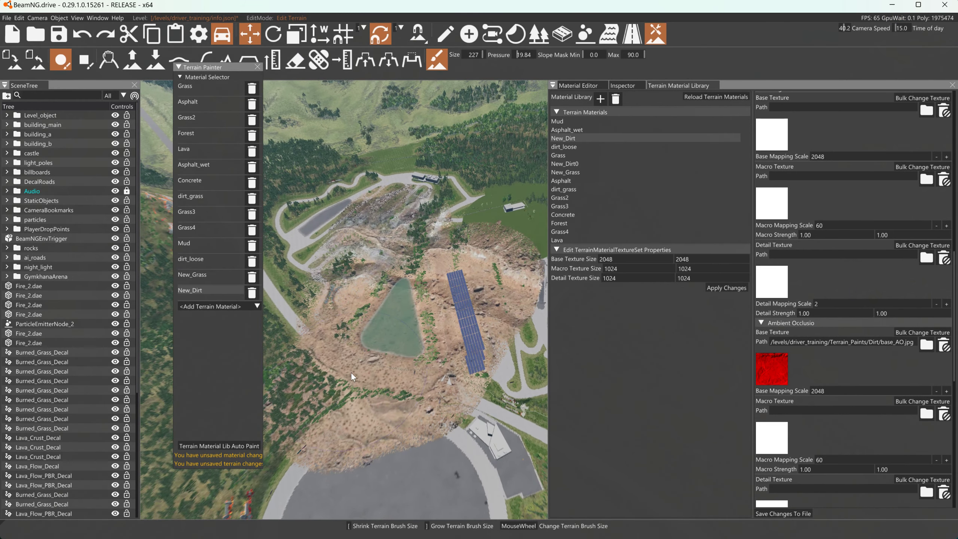
{"action": "key", "text": "s"}
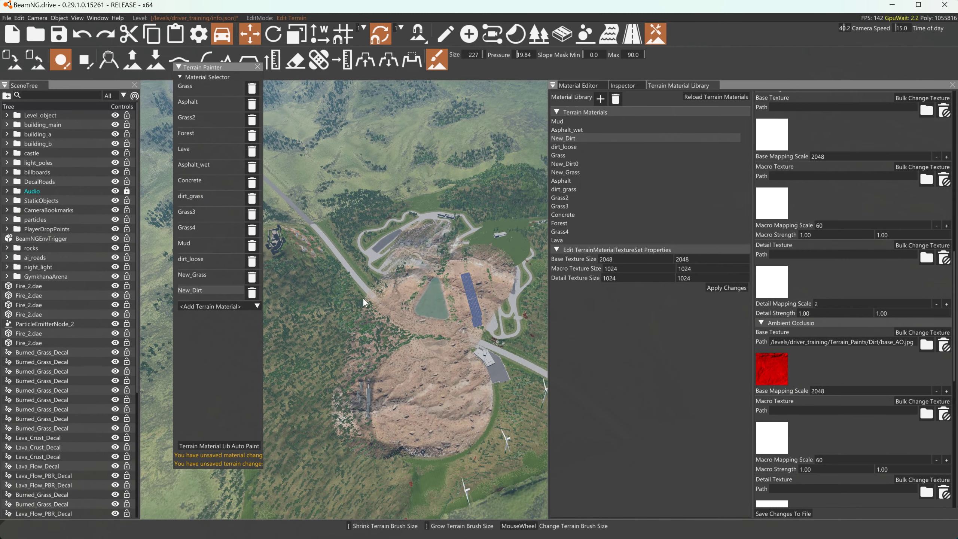
Step: Extend the New_Dirt paint across the slope with the wind turbines and over the green area around the small circular track's building
{"action": "mouse_move", "coordinate": [363, 298]}
{"action": "left_mouse_down"}
{"action": "mouse_move", "coordinate": [409, 316]}
{"action": "mouse_move", "coordinate": [398, 276]}
{"action": "mouse_move", "coordinate": [400, 298]}
{"action": "left_mouse_up"}
{"action": "key", "text": "w"}
{"action": "key", "text": "w"}
{"action": "mouse_move", "coordinate": [339, 279]}
{"action": "left_mouse_down"}
{"action": "mouse_move", "coordinate": [456, 229]}
{"action": "mouse_move", "coordinate": [442, 359]}
{"action": "mouse_move", "coordinate": [362, 467]}
{"action": "mouse_move", "coordinate": [385, 192]}
{"action": "mouse_move", "coordinate": [373, 166]}
{"action": "mouse_move", "coordinate": [327, 144]}
{"action": "mouse_move", "coordinate": [419, 174]}
{"action": "left_mouse_up"}
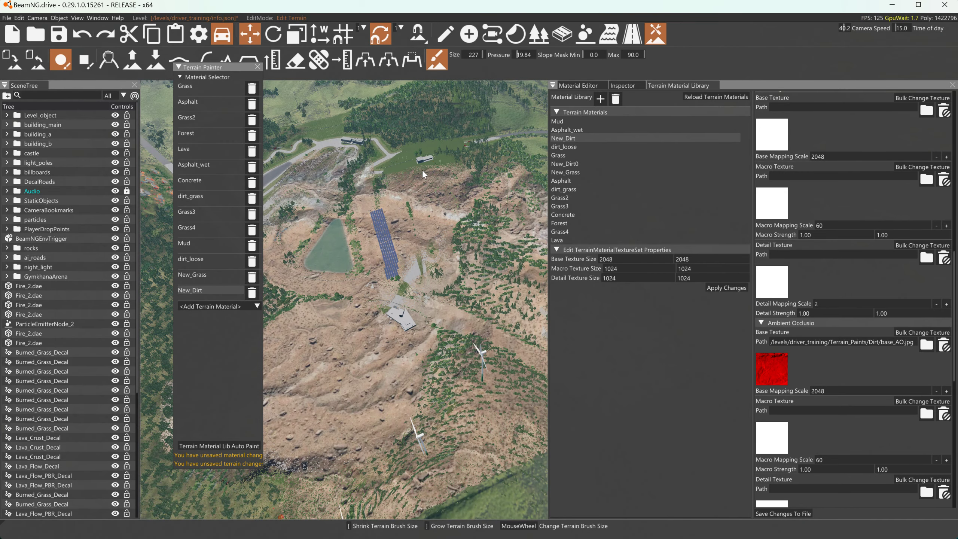
{"action": "key", "text": "w"}
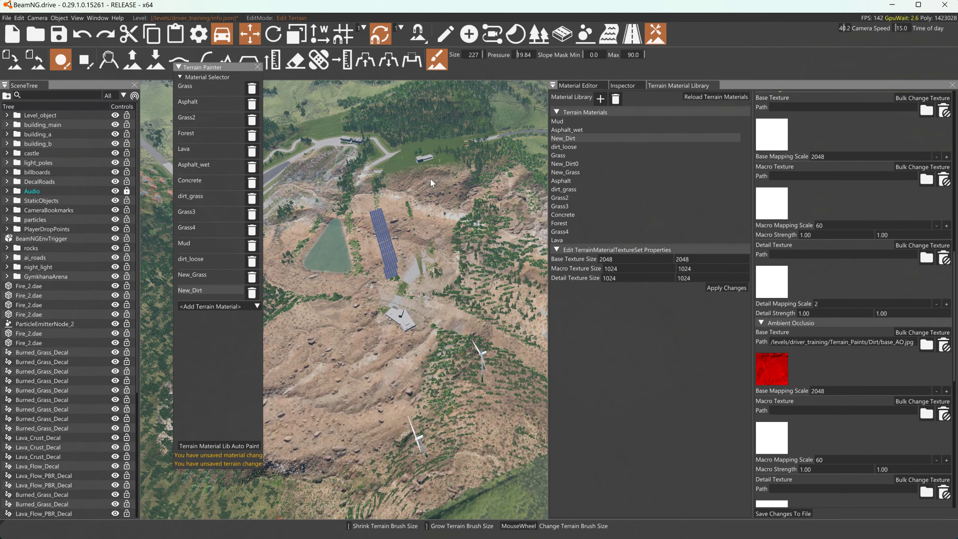
{"action": "key", "text": "w"}
{"action": "left_click_drag", "start_coordinate": [430, 182], "coordinate": [404, 226]}
{"action": "key", "text": "w"}
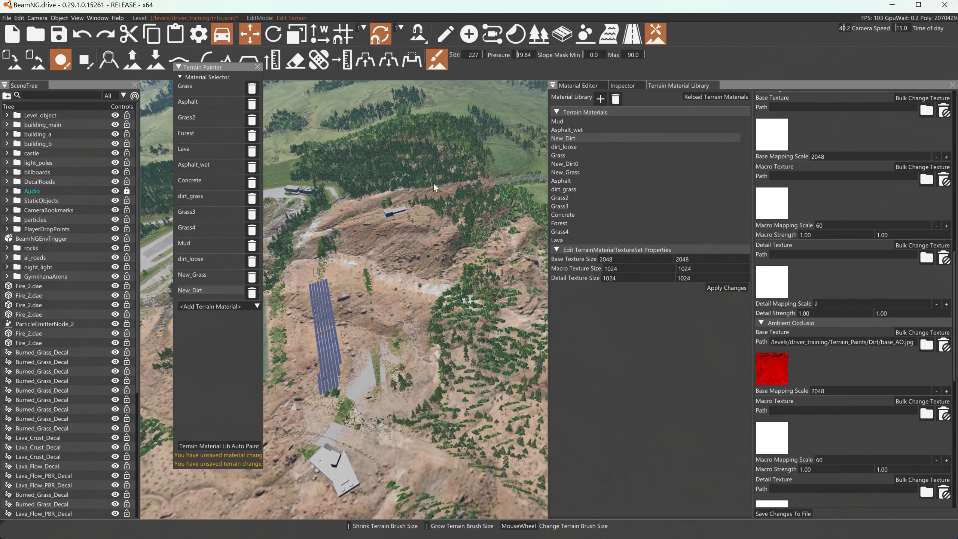
Step: Paint New_Dirt over the wooded slope between the large circular pad, the pond and the access road
{"action": "key", "text": "w"}
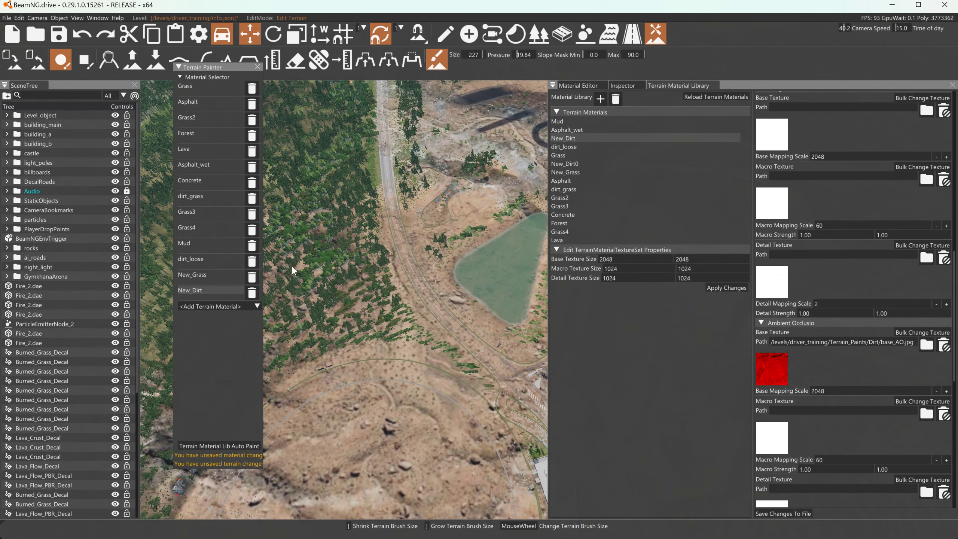
{"action": "key", "text": "s"}
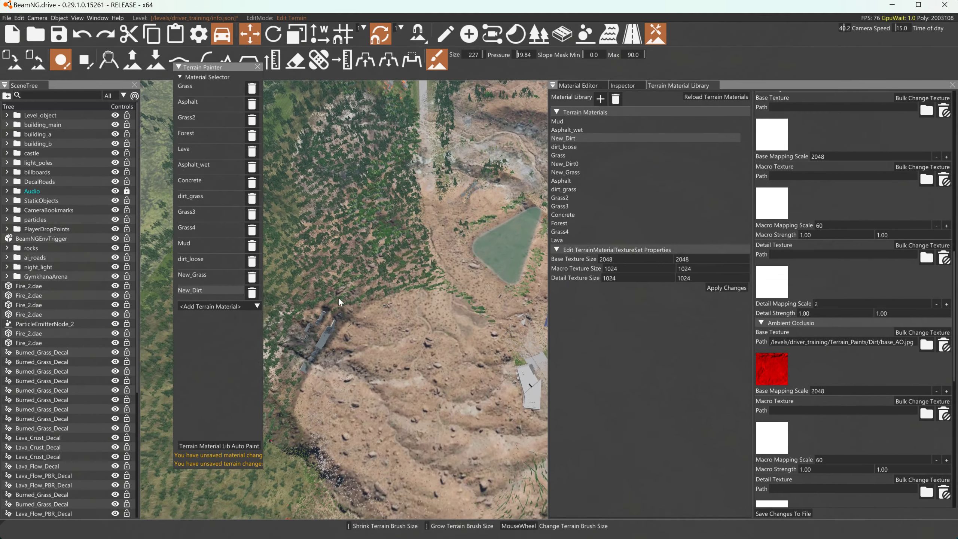
{"action": "key", "text": "s"}
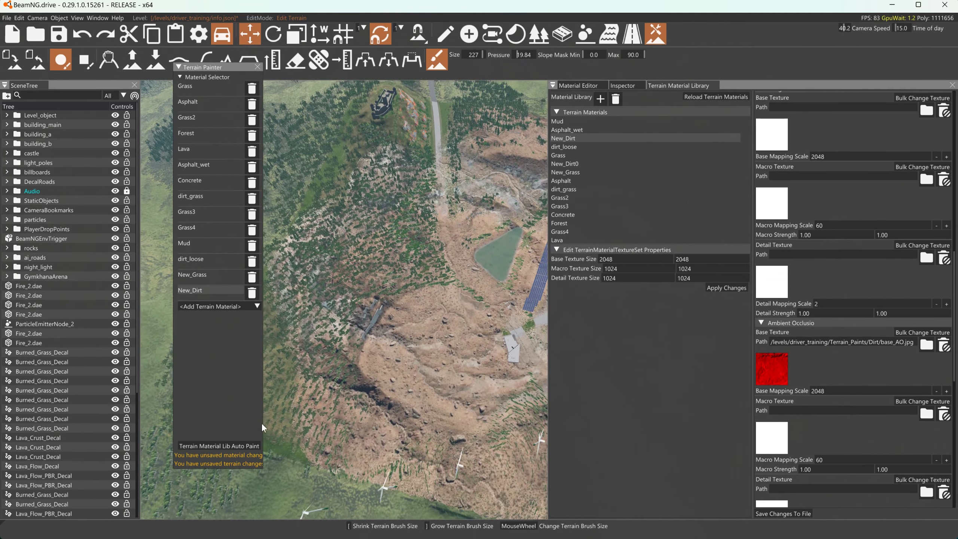
{"action": "key", "text": "w"}
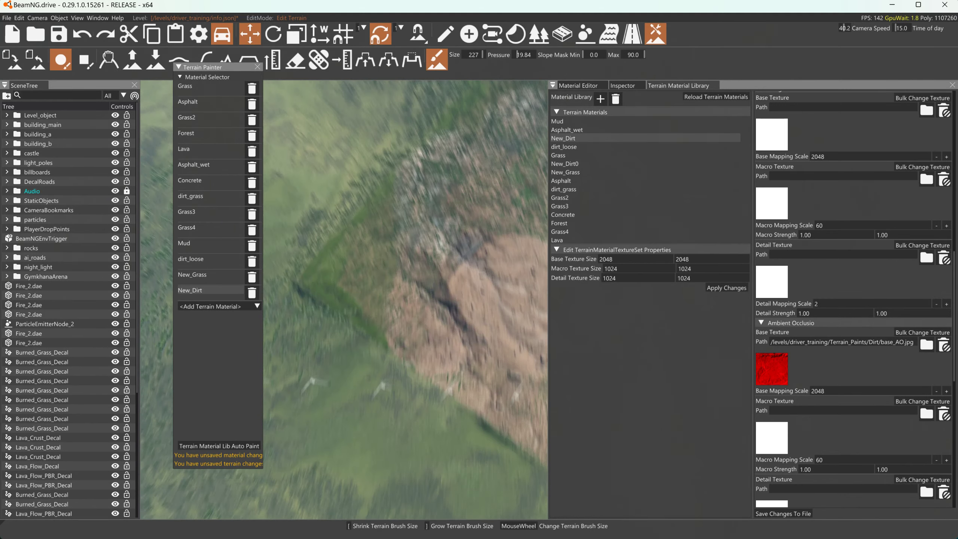
{"action": "key", "text": "w"}
{"action": "left_click_drag", "start_coordinate": [371, 380], "coordinate": [399, 262]}
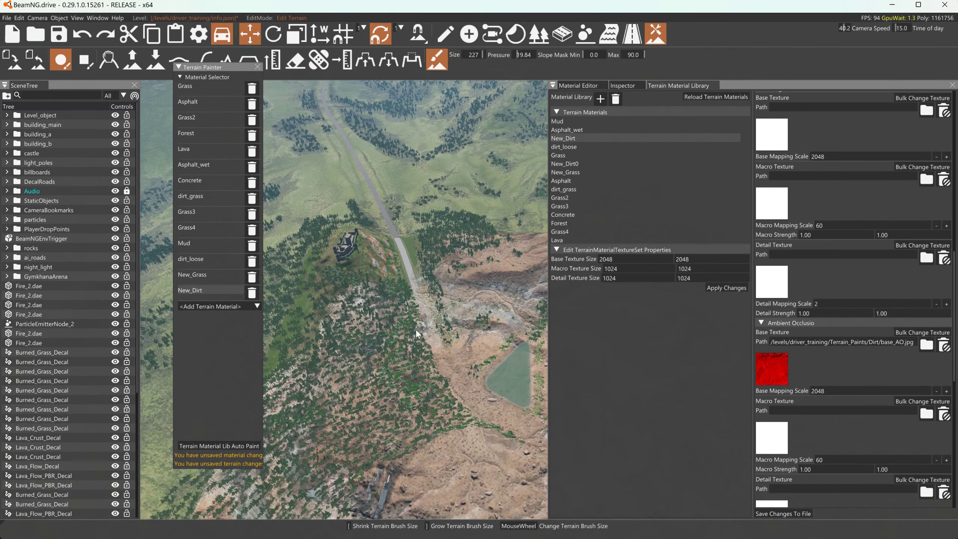
Step: Paint New_Dirt around the castle hill and over the adjoining road and track area
{"action": "key", "text": "w"}
{"action": "left_click_drag", "start_coordinate": [330, 336], "coordinate": [359, 272]}
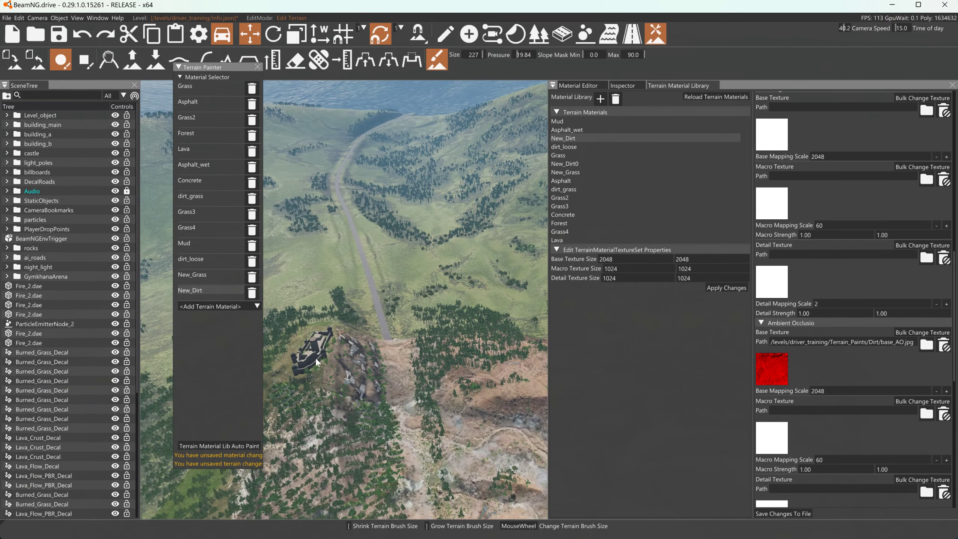
{"action": "key", "text": "w"}
{"action": "left_click_drag", "start_coordinate": [402, 395], "coordinate": [457, 402]}
{"action": "key", "text": "w"}
{"action": "left_click_drag", "start_coordinate": [362, 371], "coordinate": [411, 387]}
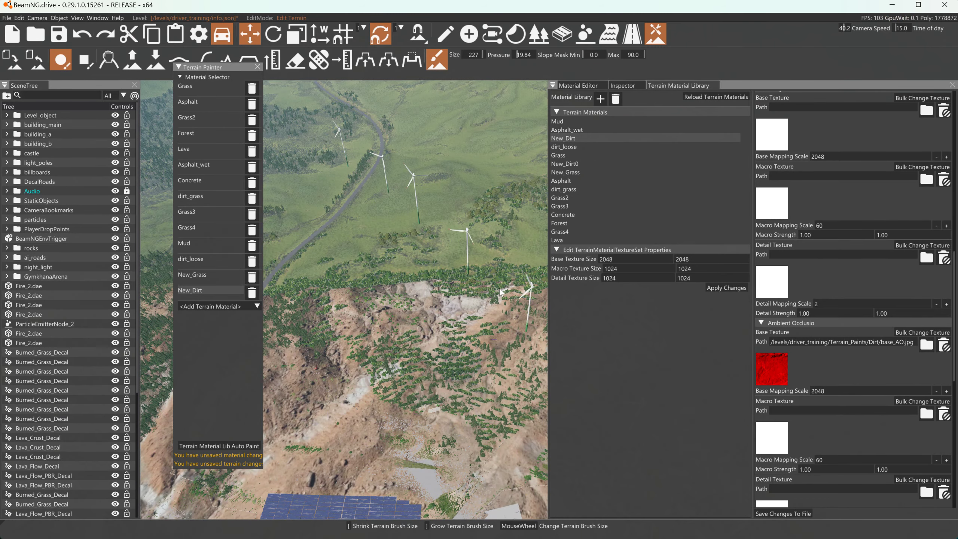
Step: Paint New_Dirt over the remaining terrain beyond the solar panels, along the wind turbine ridge to the road
{"action": "key", "text": "d"}
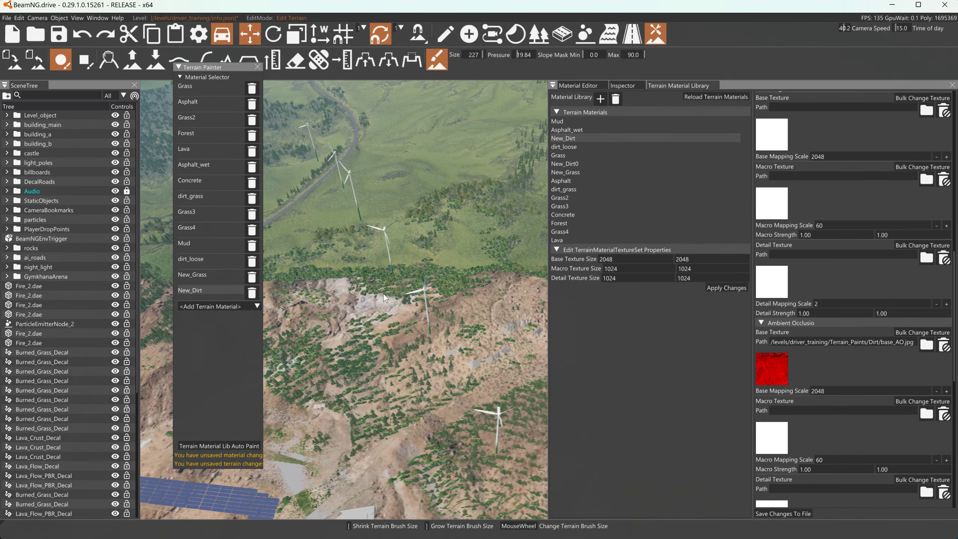
{"action": "key", "text": "d"}
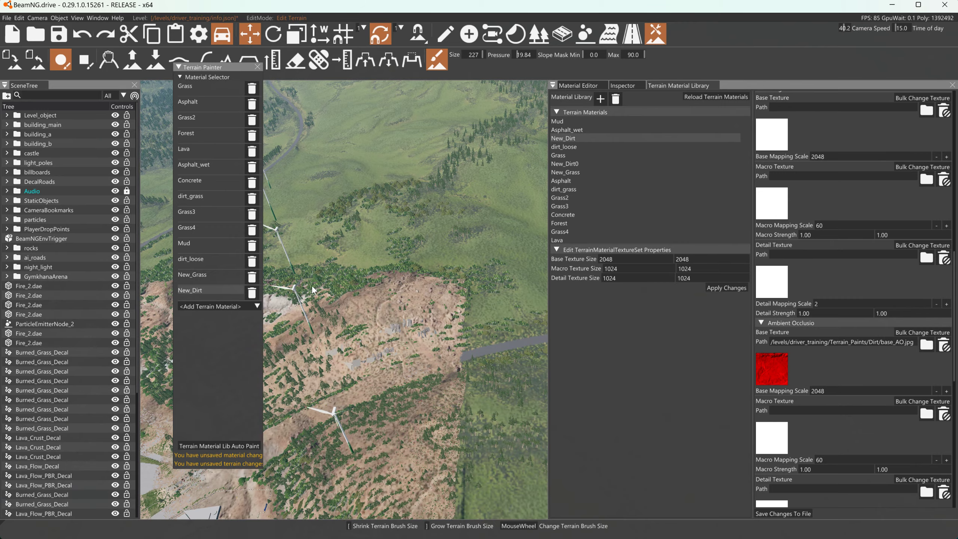
{"action": "key", "text": "d"}
{"action": "left_click_drag", "start_coordinate": [311, 286], "coordinate": [181, 300]}
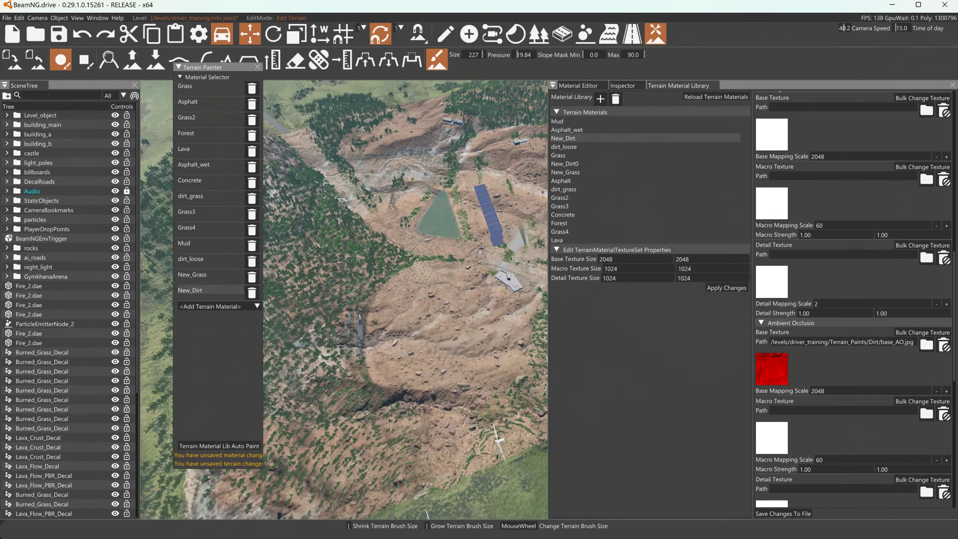
{"action": "key", "text": "d"}
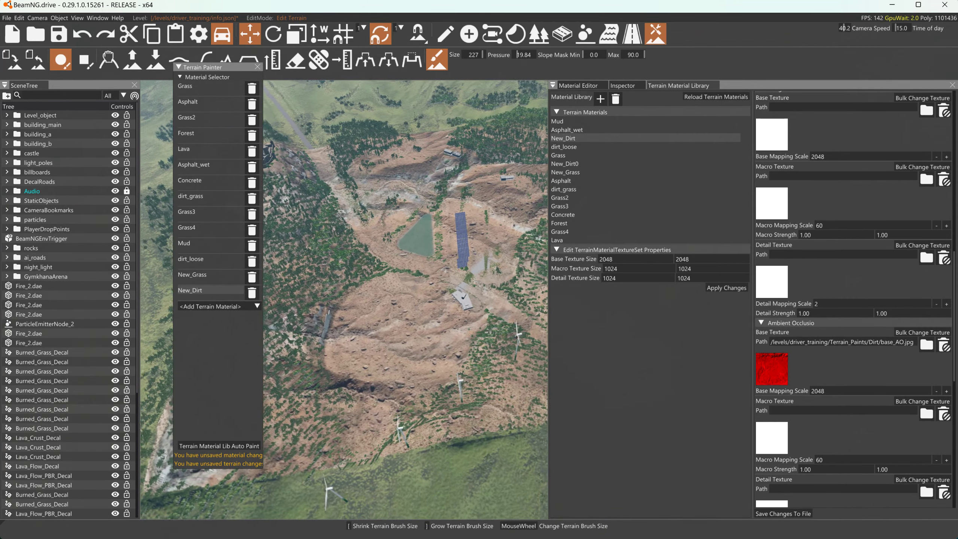
Step: Examine the painted New_Dirt terrain on the large circular pad from ground level and from above
{"action": "key", "text": "w"}
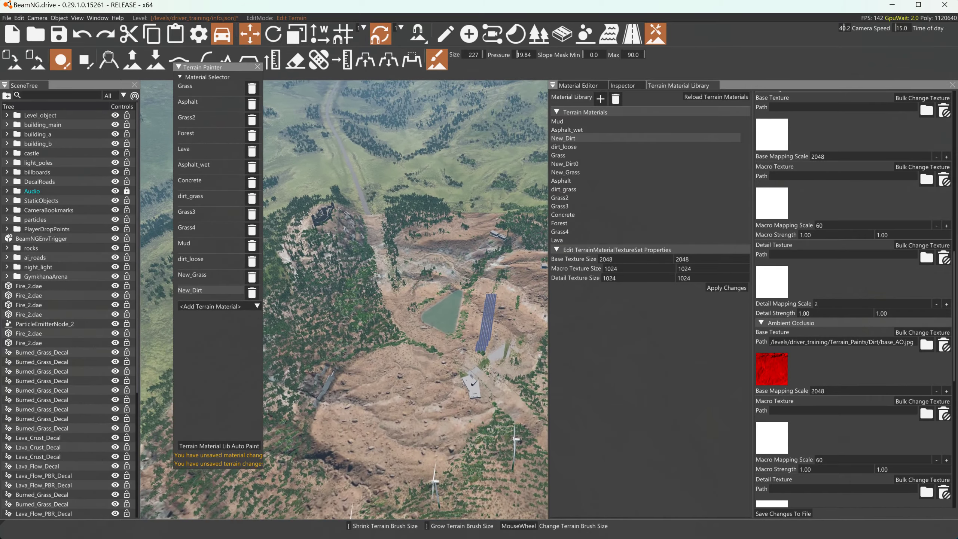
{"action": "key", "text": "w"}
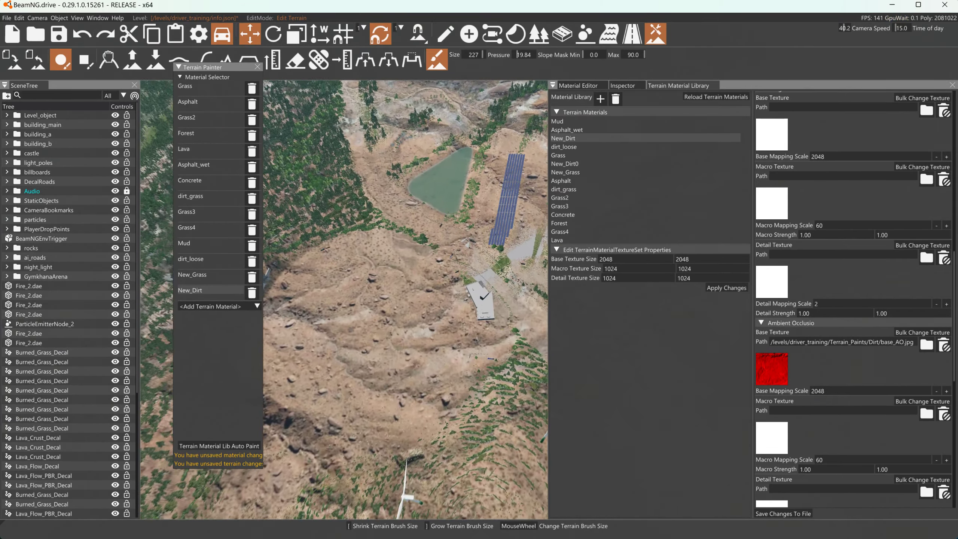
{"action": "key", "text": "w"}
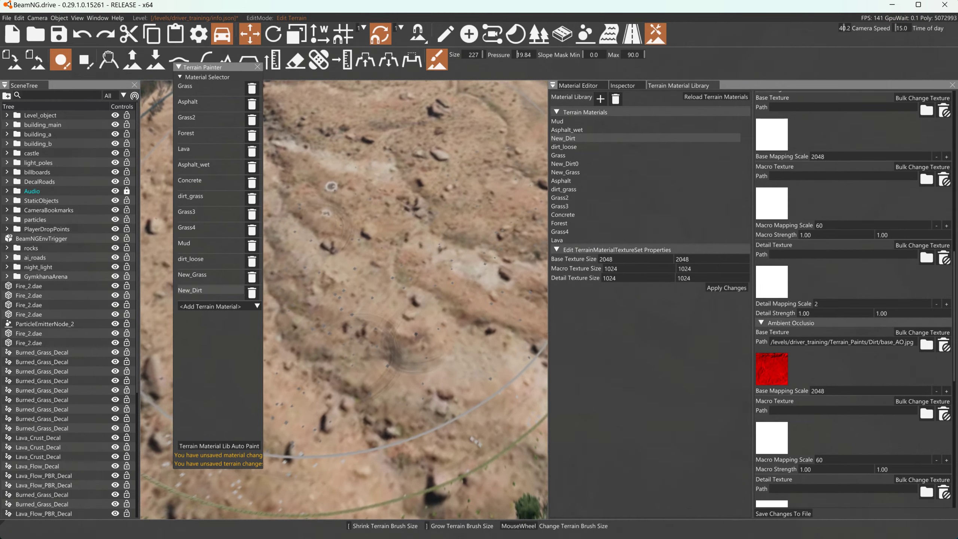
{"action": "key", "text": "w"}
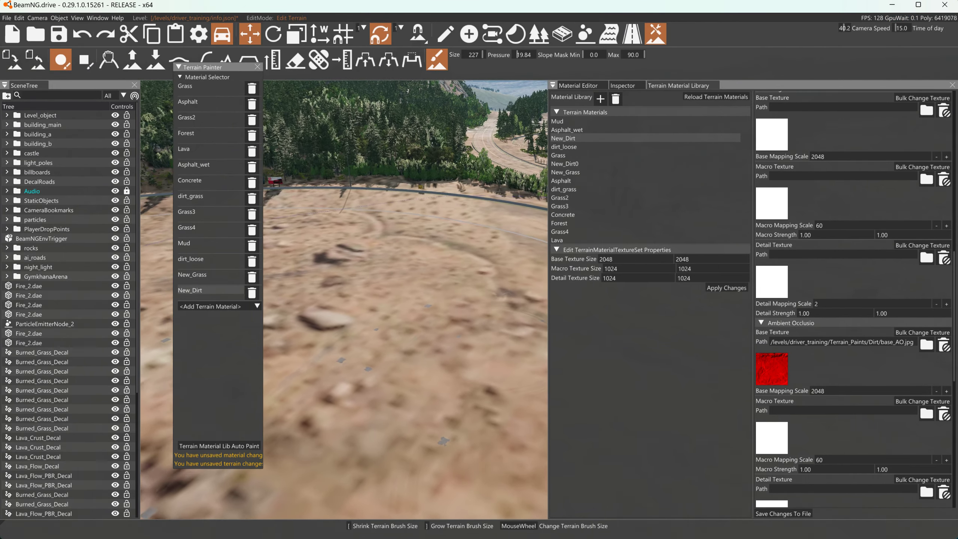
{"action": "key", "text": "w"}
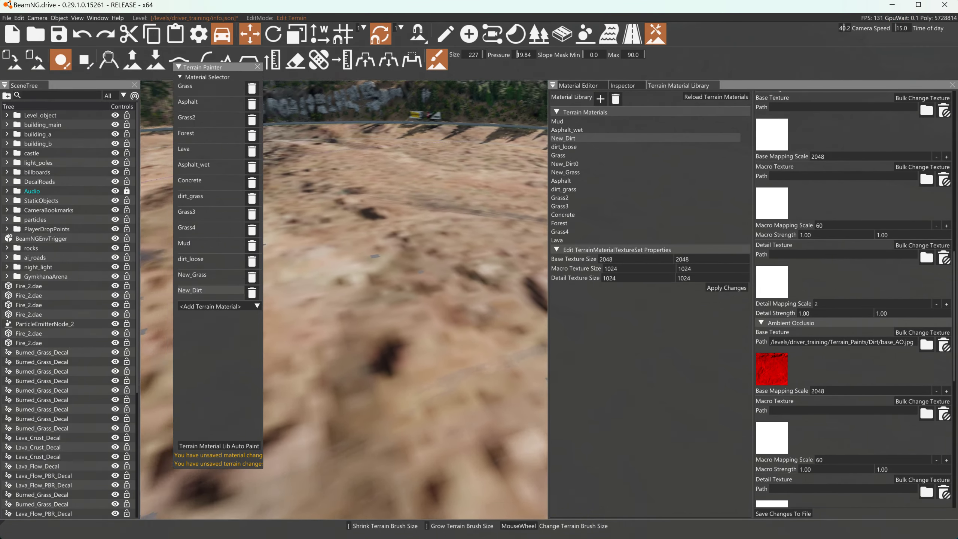
{"action": "key", "text": "w"}
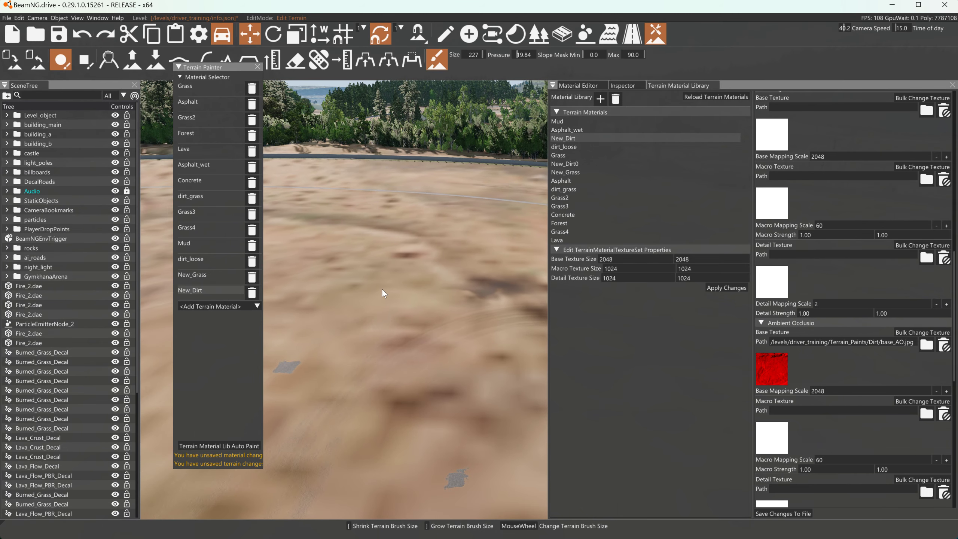
{"action": "key", "text": "s"}
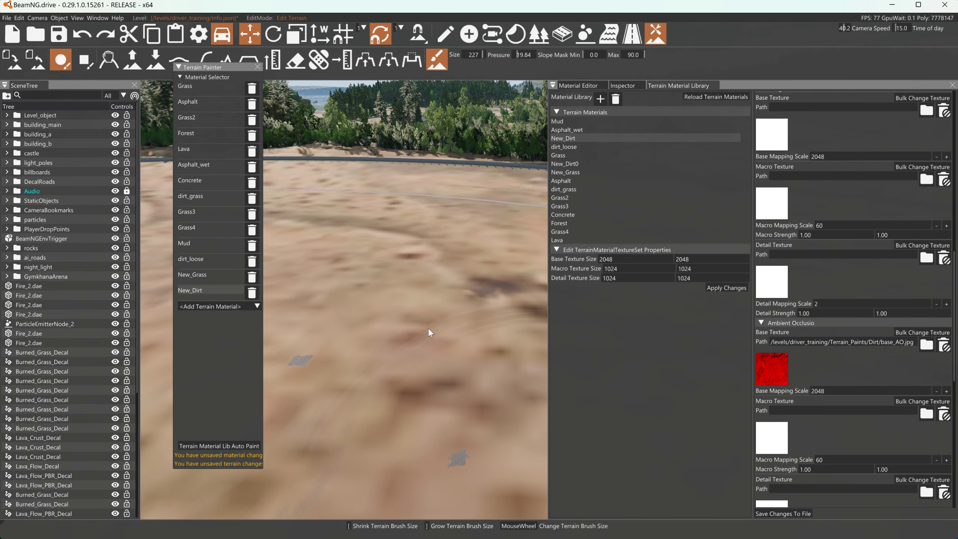
{"action": "key", "text": "s"}
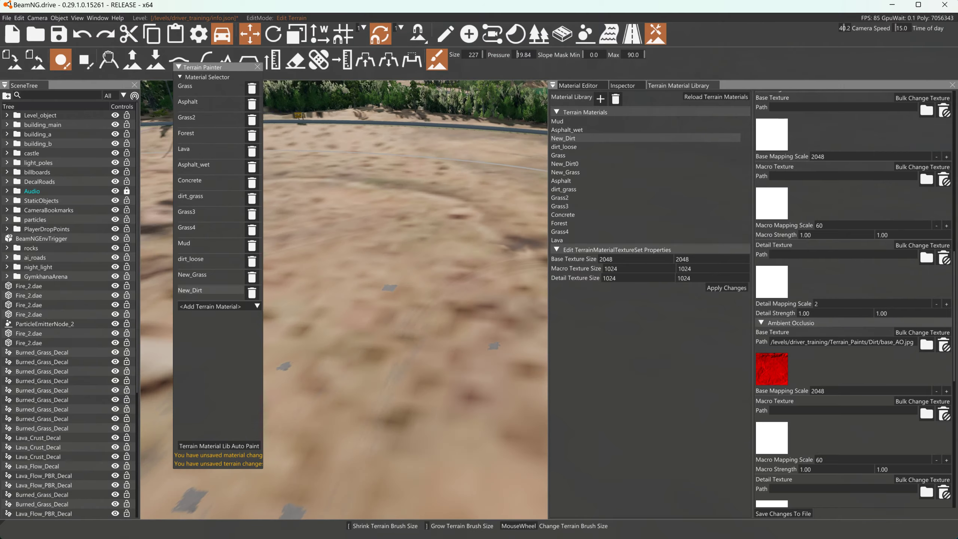
{"action": "key", "text": "s"}
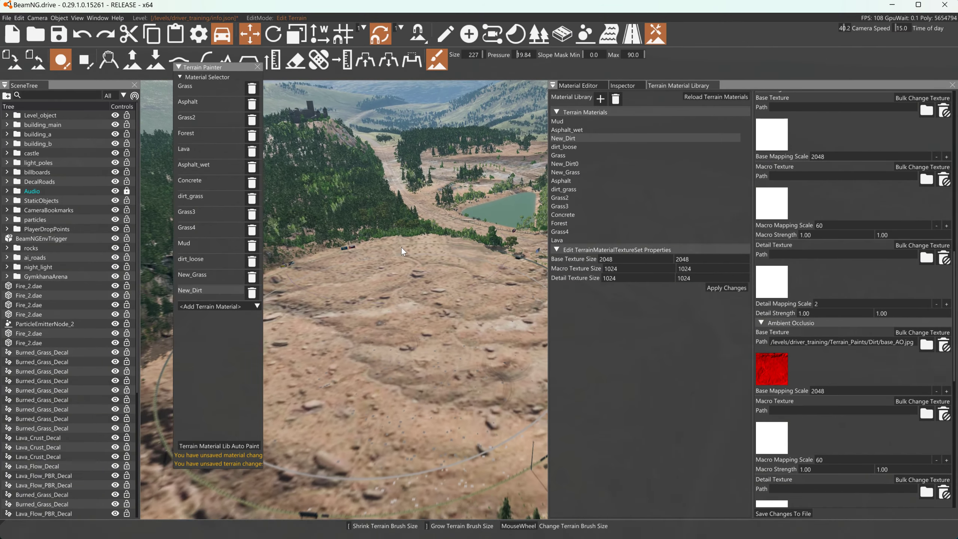
{"action": "key", "text": "s"}
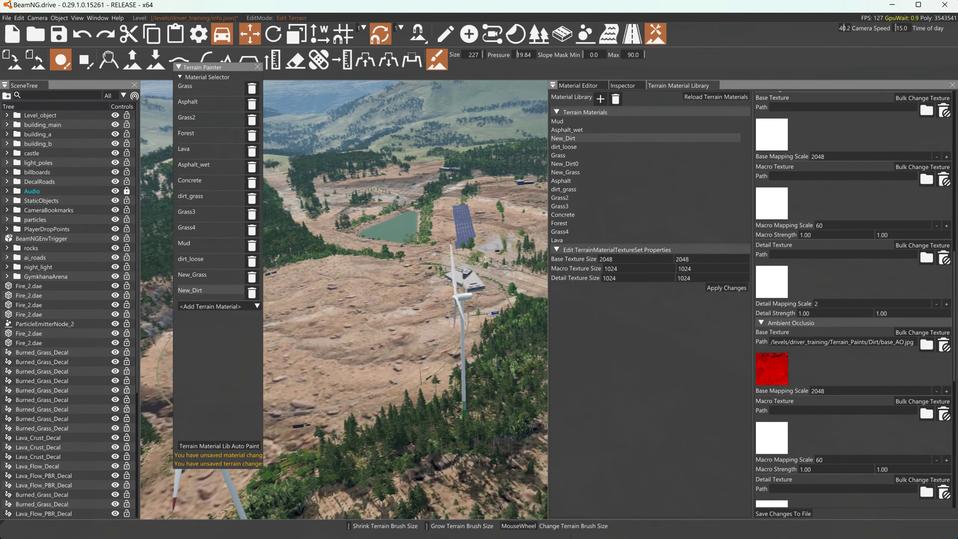
{"action": "key", "text": "w"}
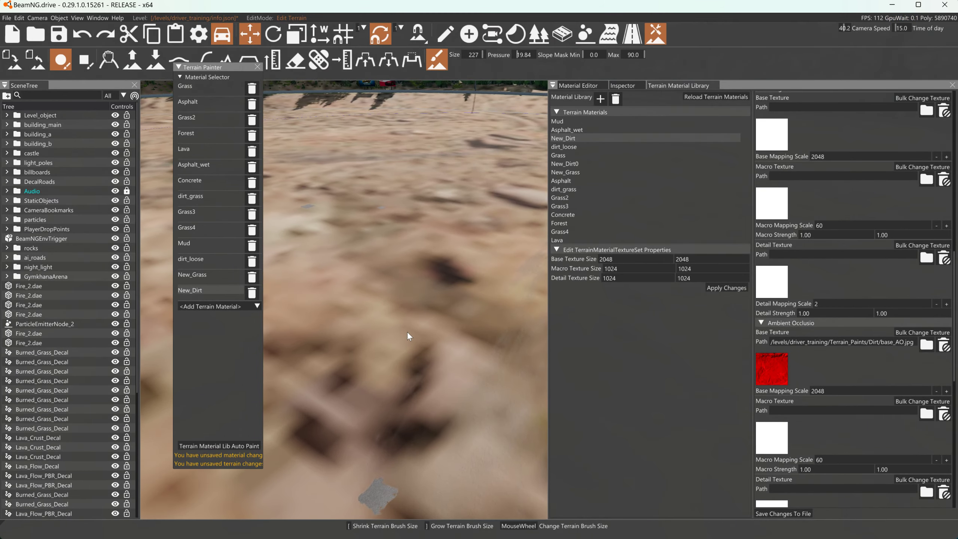
{"action": "key", "text": "s"}
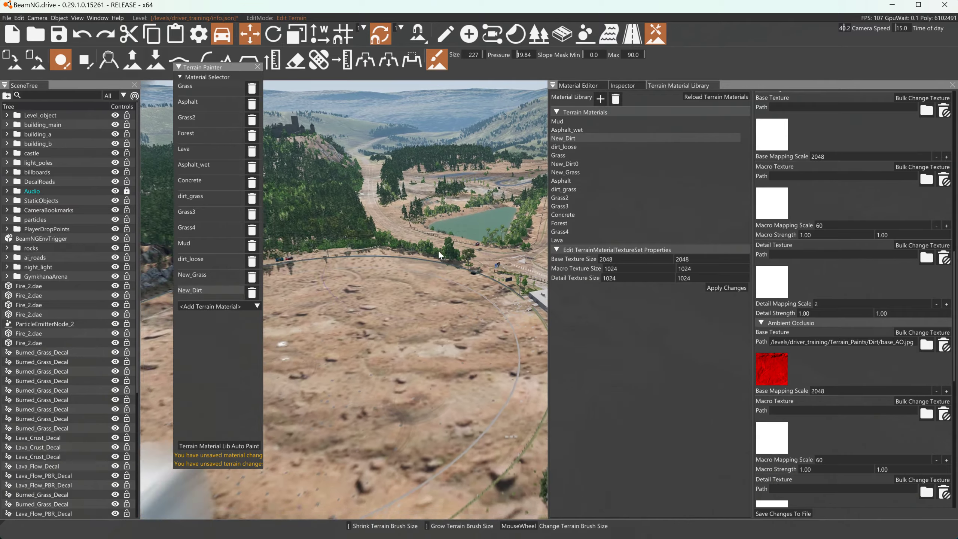
Step: Examine the scale of the New_Dirt texture on the circular pad and surrounding slopes from near and far
{"action": "key", "text": "s"}
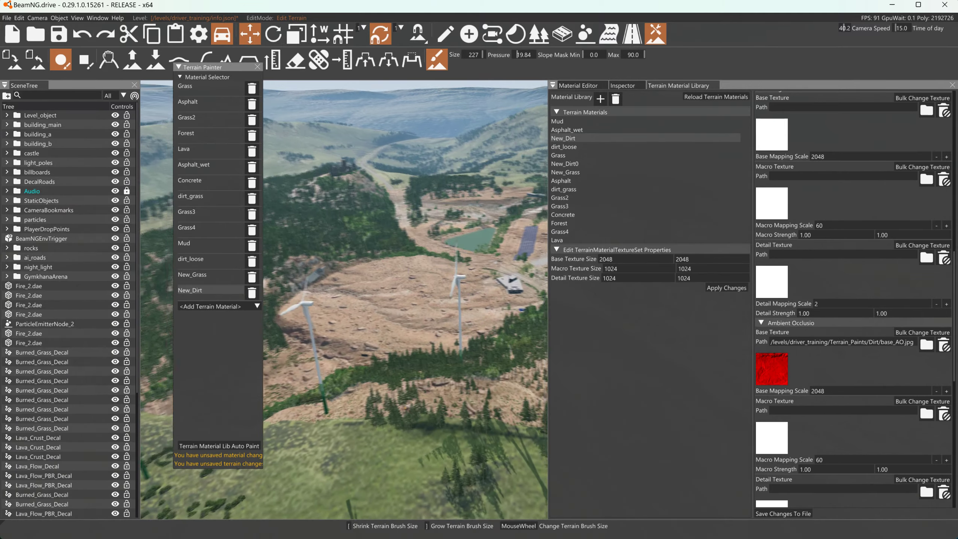
{"action": "key", "text": "w"}
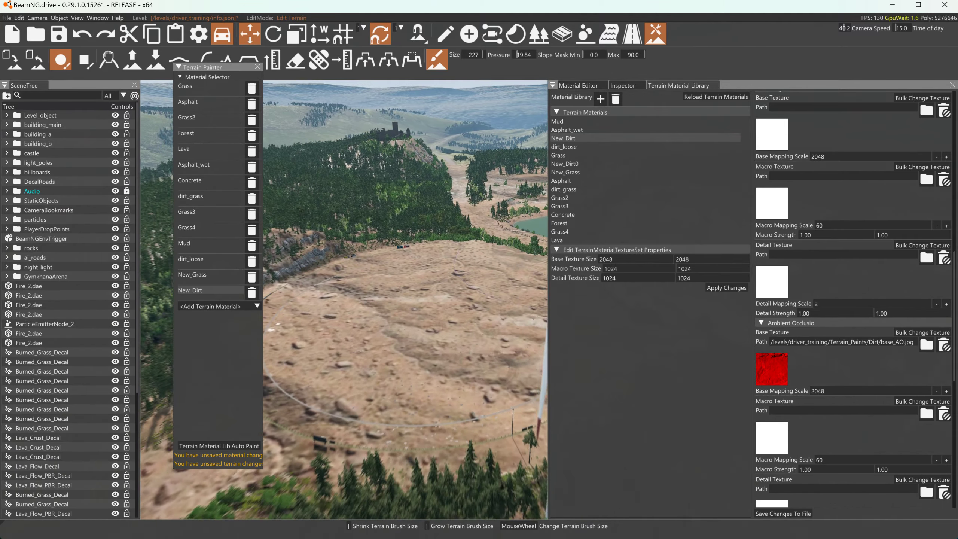
{"action": "key", "text": "w"}
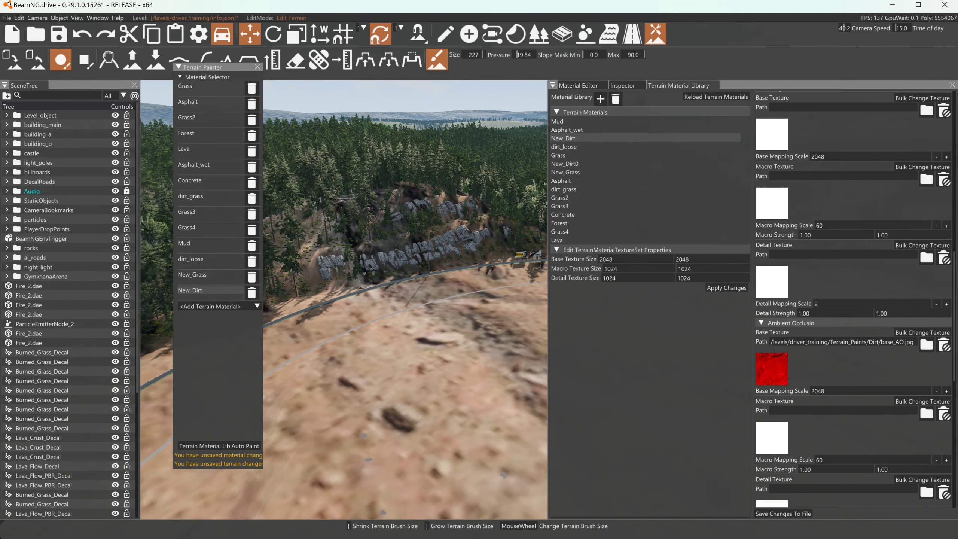
{"action": "key", "text": "s"}
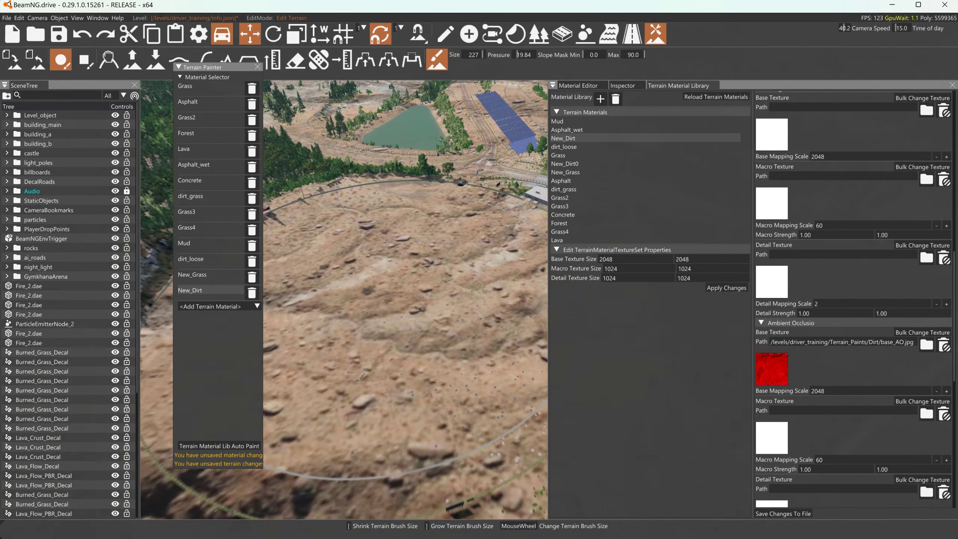
{"action": "key", "text": "s"}
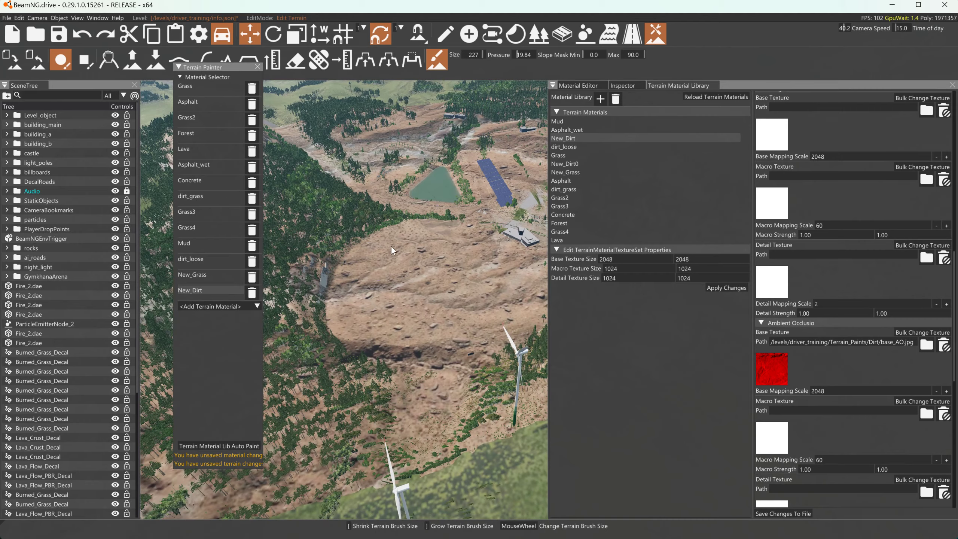
{"action": "mouse_move", "coordinate": [441, 241]}
{"action": "left_mouse_down"}
{"action": "mouse_move", "coordinate": [460, 206]}
{"action": "mouse_move", "coordinate": [536, 184]}
{"action": "left_mouse_up"}
{"action": "scroll", "coordinate": [441, 241], "scroll_direction": "up", "scroll_amount": 3}
{"action": "key", "text": "s"}
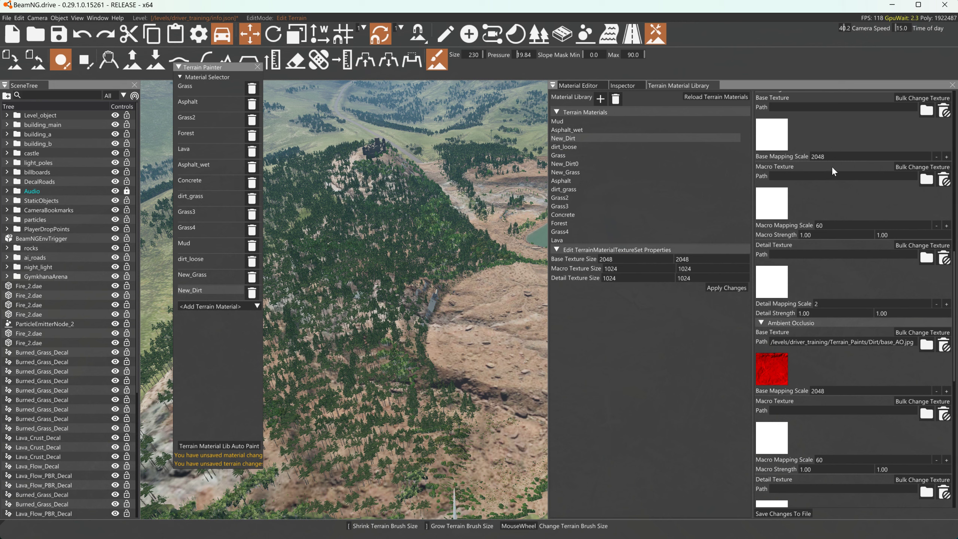
Step: Set the base mapping scale of the New_Dirt textures to 1024 and save the material changes to file
{"action": "left_click", "coordinate": [836, 156]}
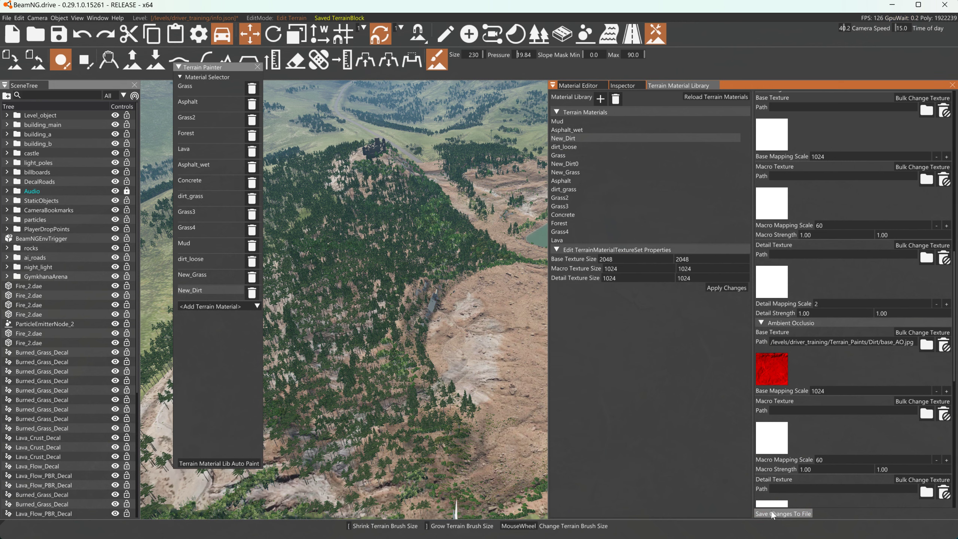
{"action": "left_click", "coordinate": [788, 515]}
Step: Filter the scene tree for "fo" and hide theForest to expose the terrain along the wind turbine ridge
{"action": "key", "text": "a"}
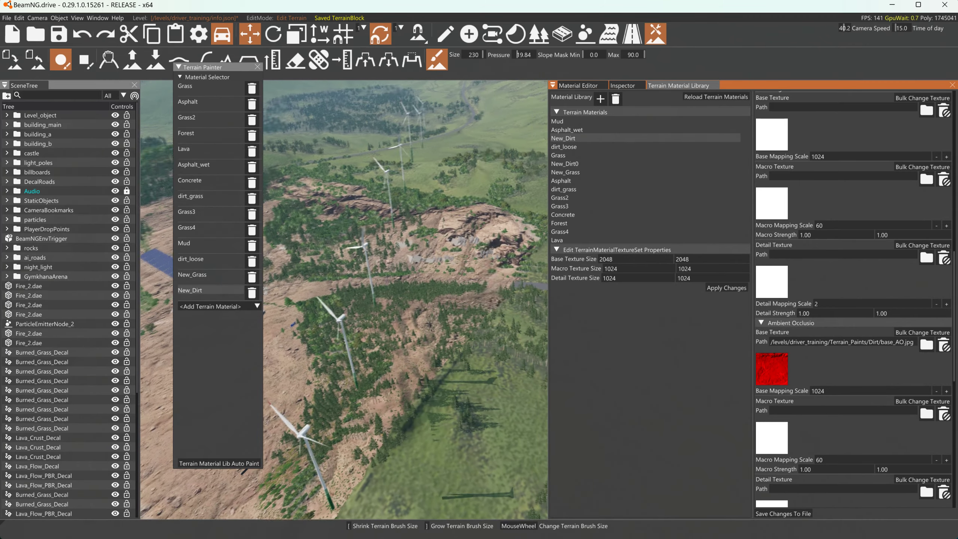
{"action": "key", "text": "a"}
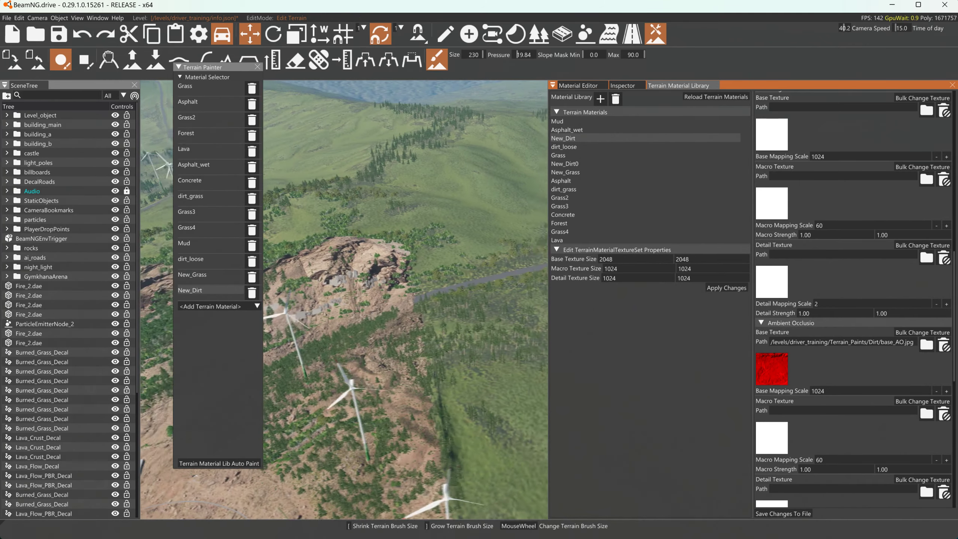
{"action": "key", "text": "a"}
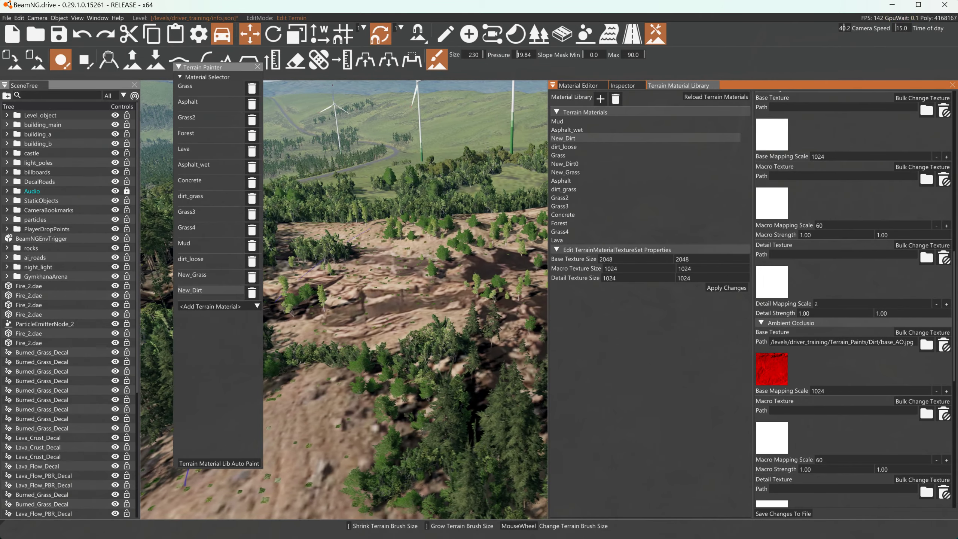
{"action": "left_click", "coordinate": [33, 96]}
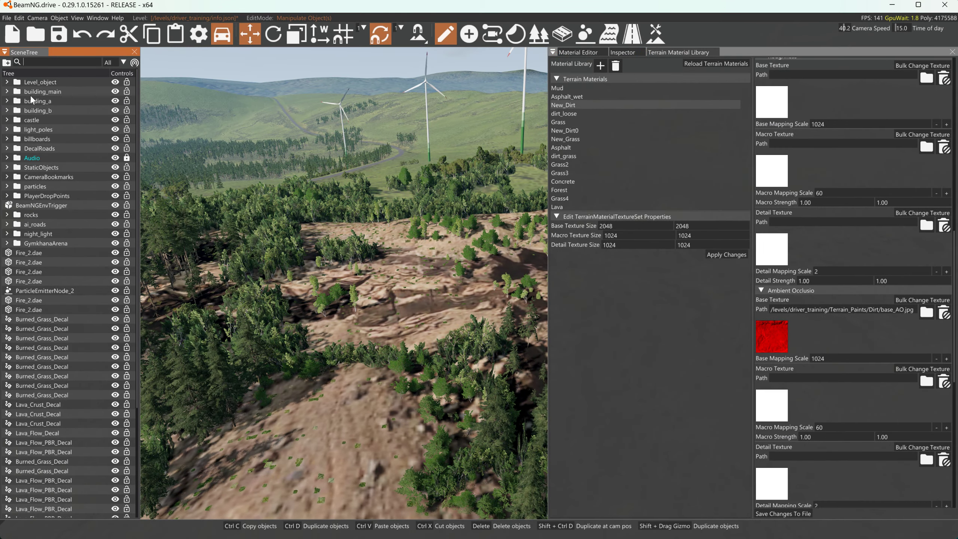
{"action": "type", "text": "fo"}
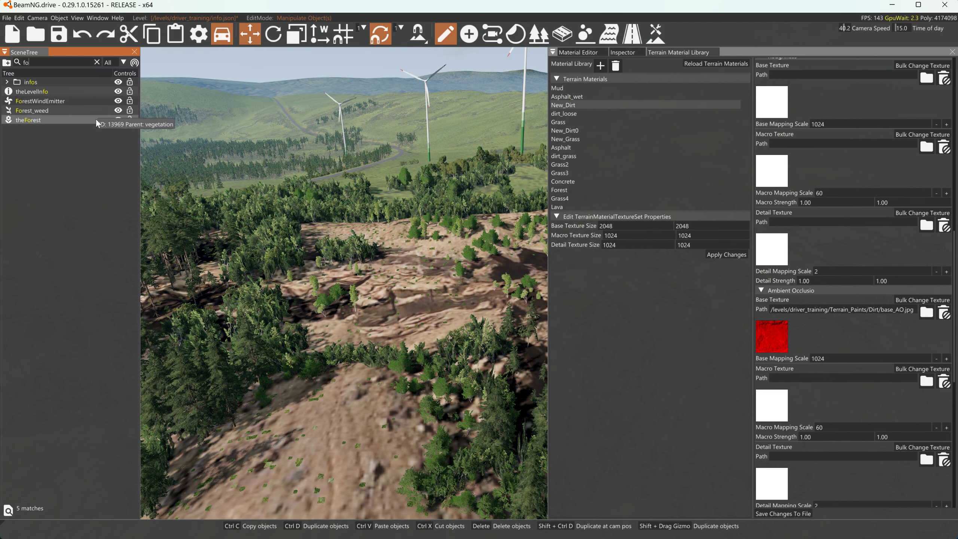
{"action": "left_click", "coordinate": [118, 120]}
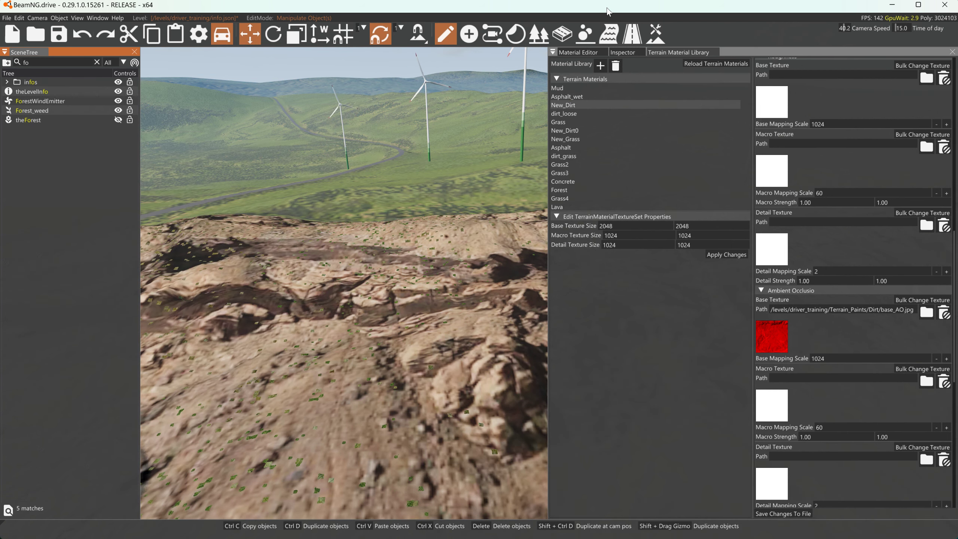
Step: Raise a strip along the grass-side edge of the rocky ridge to the road, using brush size 43, pressure 46.48 and height 4
{"action": "left_click", "coordinate": [652, 40]}
{"action": "key", "text": "s"}
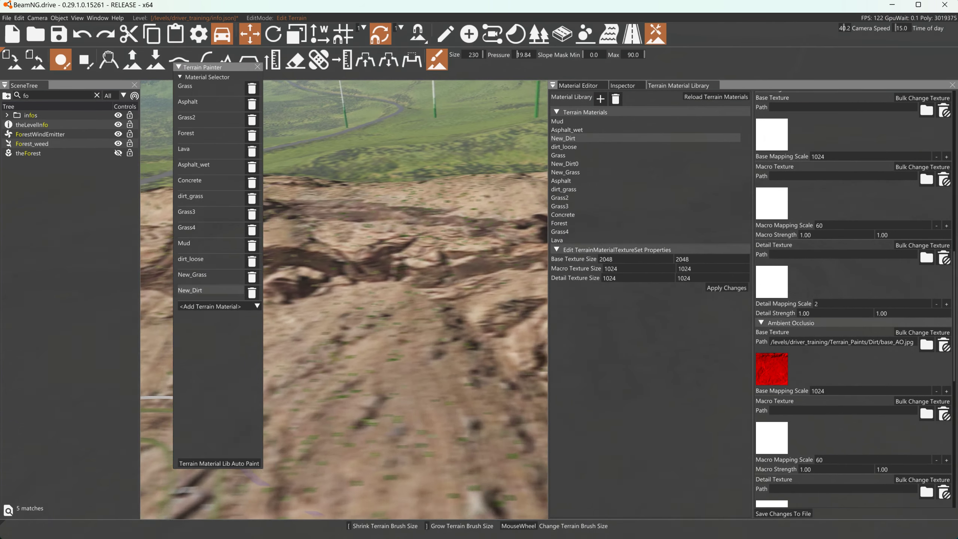
{"action": "key", "text": "s"}
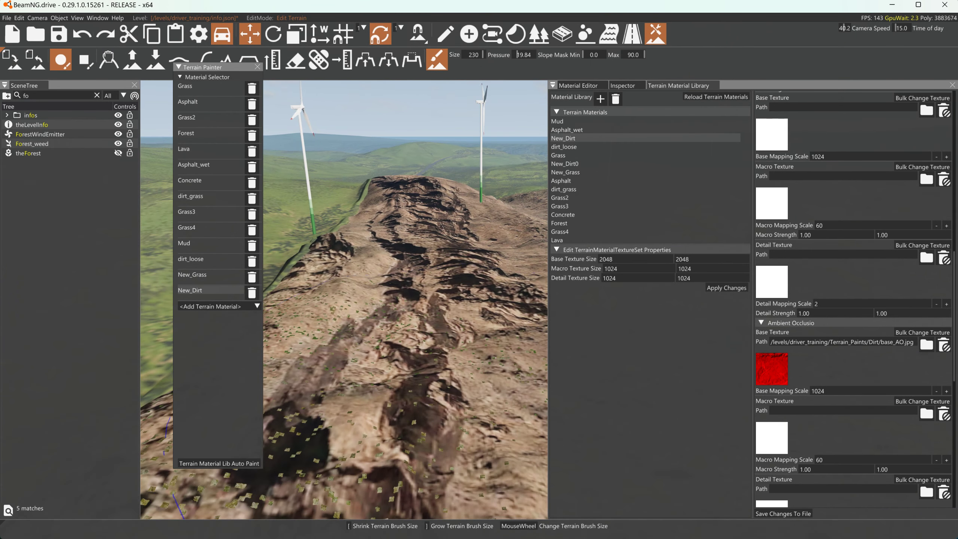
{"action": "left_click", "coordinate": [143, 61]}
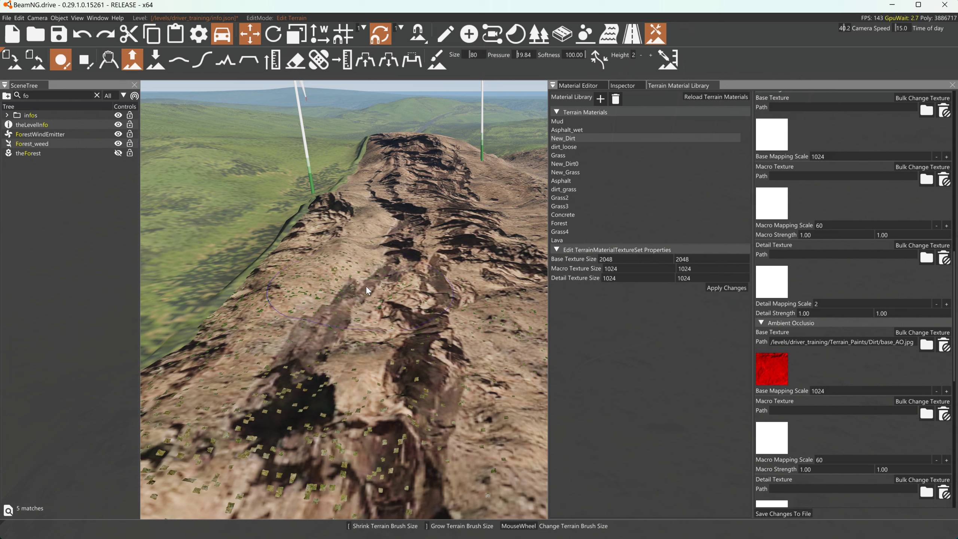
{"action": "scroll", "coordinate": [368, 289], "scroll_direction": "down", "scroll_amount": 3}
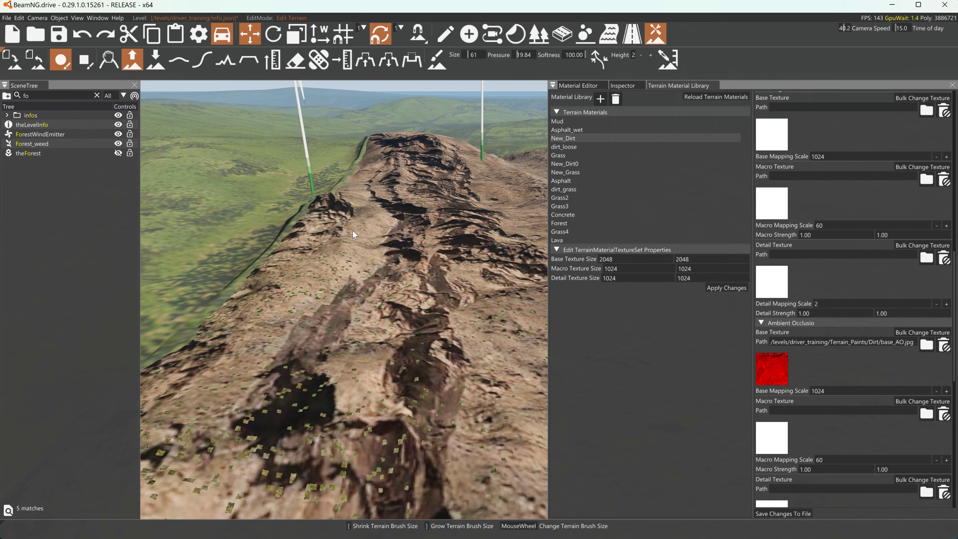
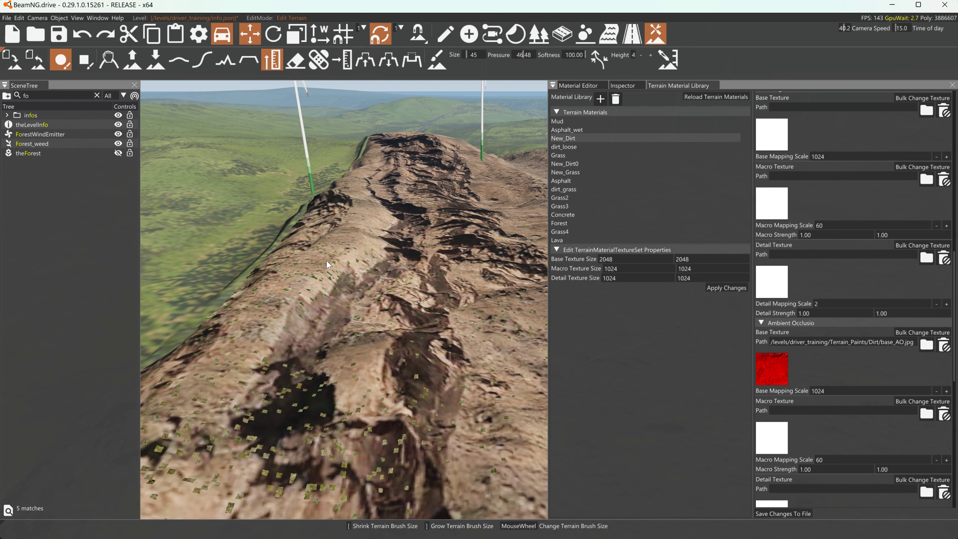
{"action": "mouse_move", "coordinate": [308, 256]}
{"action": "left_mouse_down"}
{"action": "mouse_move", "coordinate": [350, 221]}
{"action": "mouse_move", "coordinate": [353, 189]}
{"action": "left_mouse_up"}
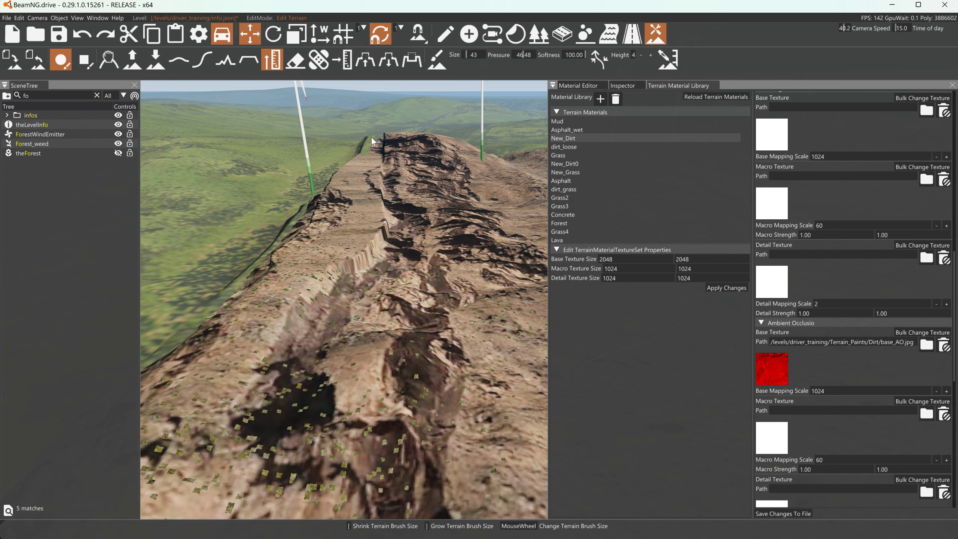
{"action": "left_click_drag", "start_coordinate": [292, 272], "coordinate": [226, 381]}
{"action": "key", "text": "s"}
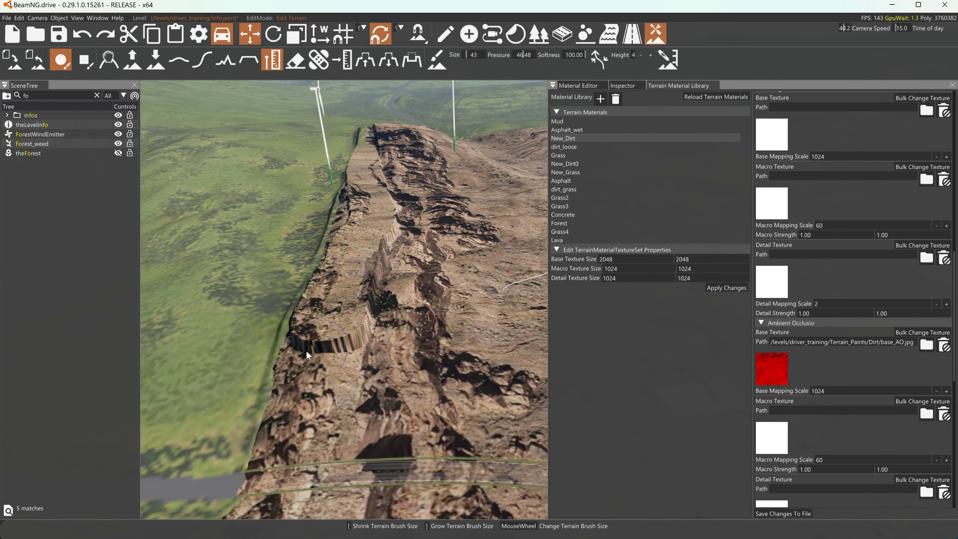
{"action": "left_click_drag", "start_coordinate": [301, 333], "coordinate": [293, 407]}
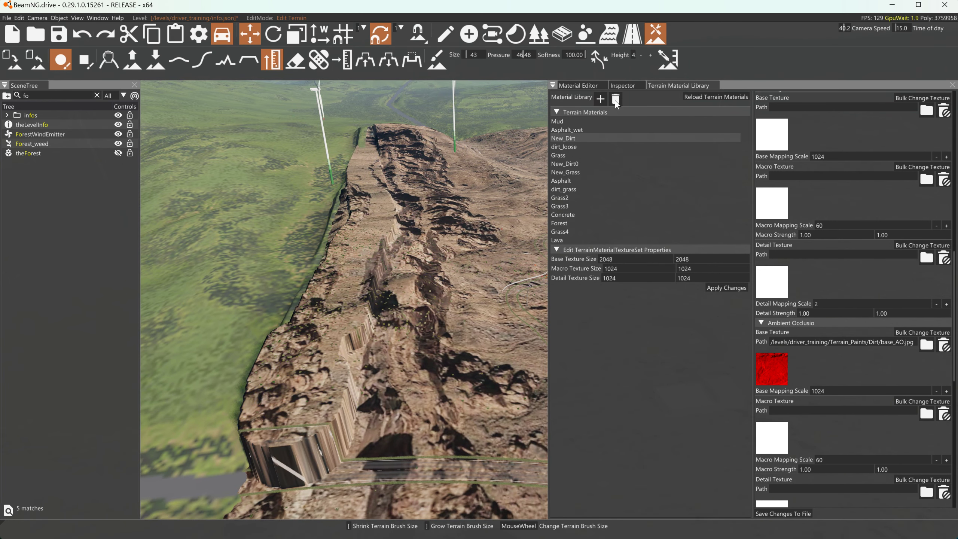
Step: Smooth the stepped walls of the raised ridge strip with the Really smooth brush at size 31
{"action": "key", "text": "w"}
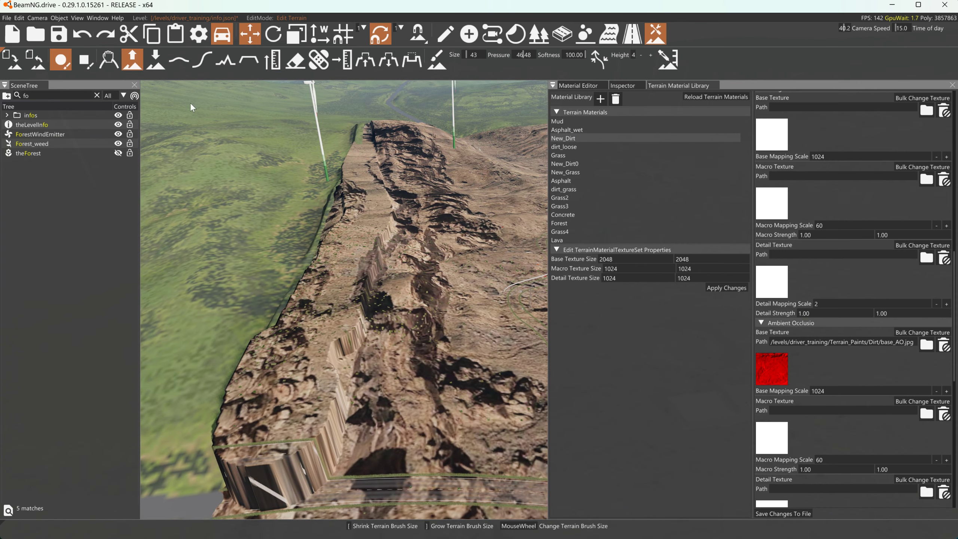
{"action": "left_click", "coordinate": [156, 61]}
{"action": "key", "text": "w"}
{"action": "scroll", "coordinate": [318, 394], "scroll_direction": "down", "scroll_amount": 6}
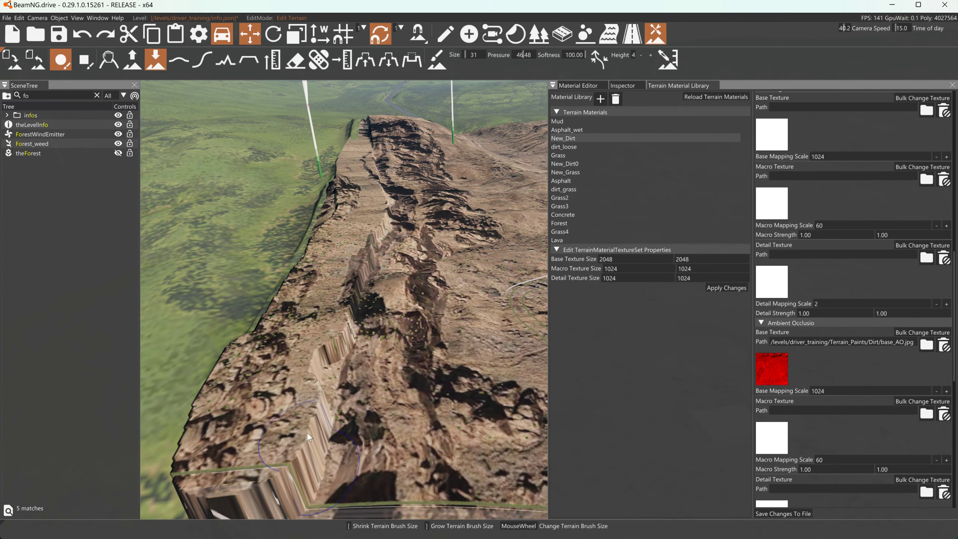
{"action": "key", "text": "w"}
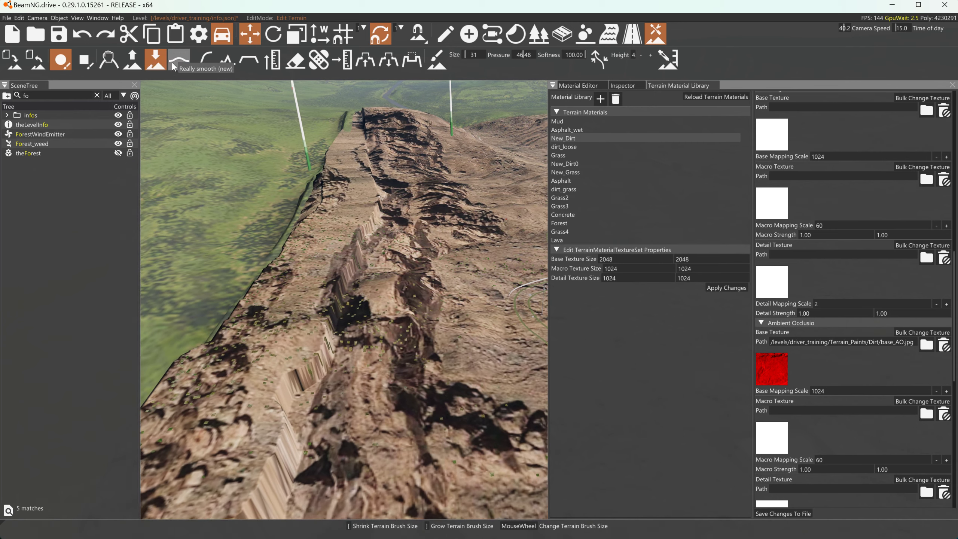
{"action": "left_click", "coordinate": [176, 61]}
{"action": "mouse_move", "coordinate": [256, 385]}
{"action": "left_mouse_down"}
{"action": "mouse_move", "coordinate": [295, 398]}
{"action": "mouse_move", "coordinate": [314, 367]}
{"action": "left_mouse_up"}
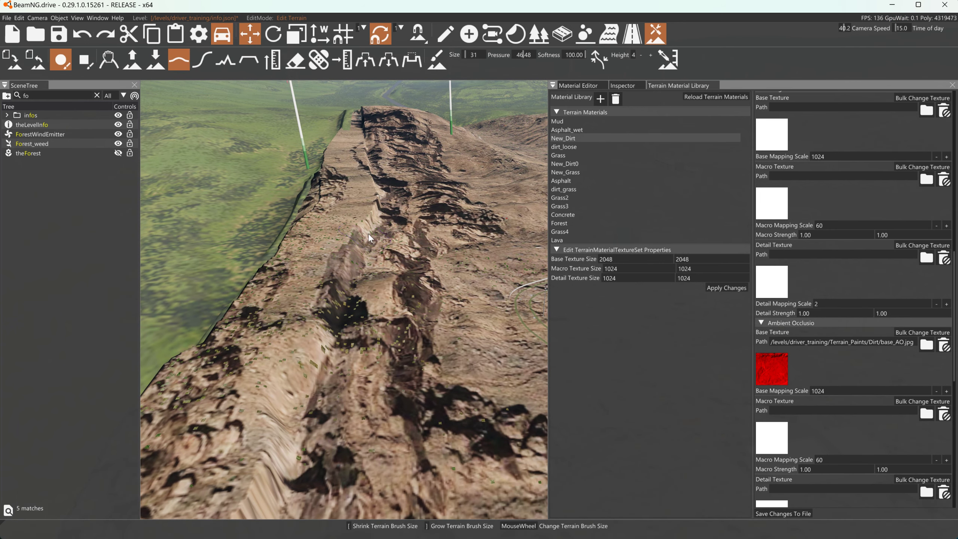
{"action": "mouse_move", "coordinate": [287, 462]}
{"action": "left_mouse_down"}
{"action": "mouse_move", "coordinate": [310, 492]}
{"action": "mouse_move", "coordinate": [260, 460]}
{"action": "left_mouse_up"}
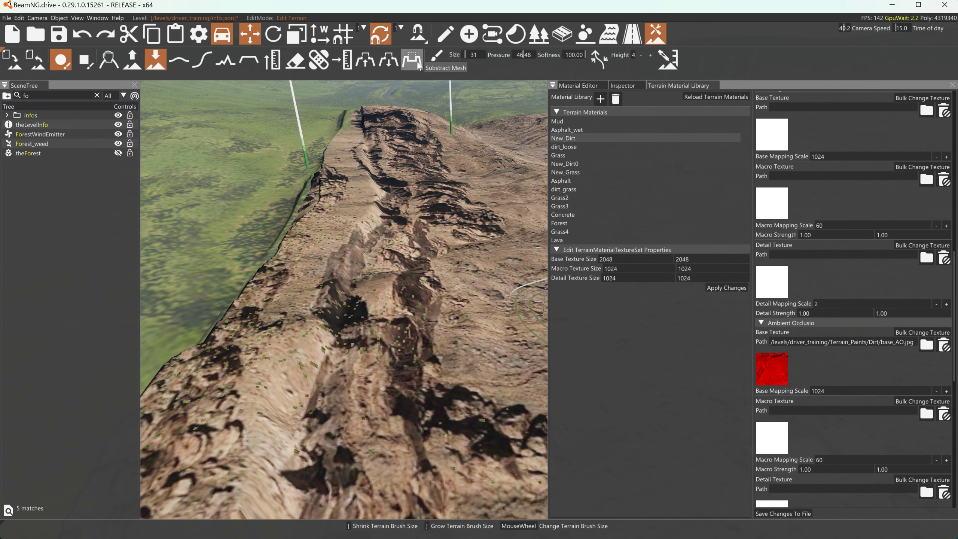
Step: Carve narrow depressions into the ridge's rocky face with the lowering brush at size 17 and pressure 85.33
{"action": "left_click_drag", "start_coordinate": [466, 55], "coordinate": [464, 54]}
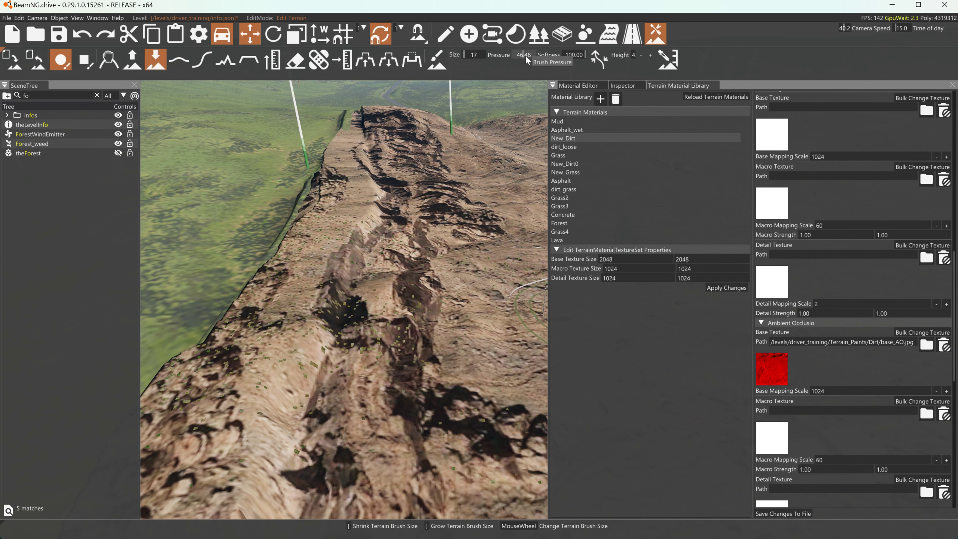
{"action": "left_click_drag", "start_coordinate": [525, 55], "coordinate": [532, 55]}
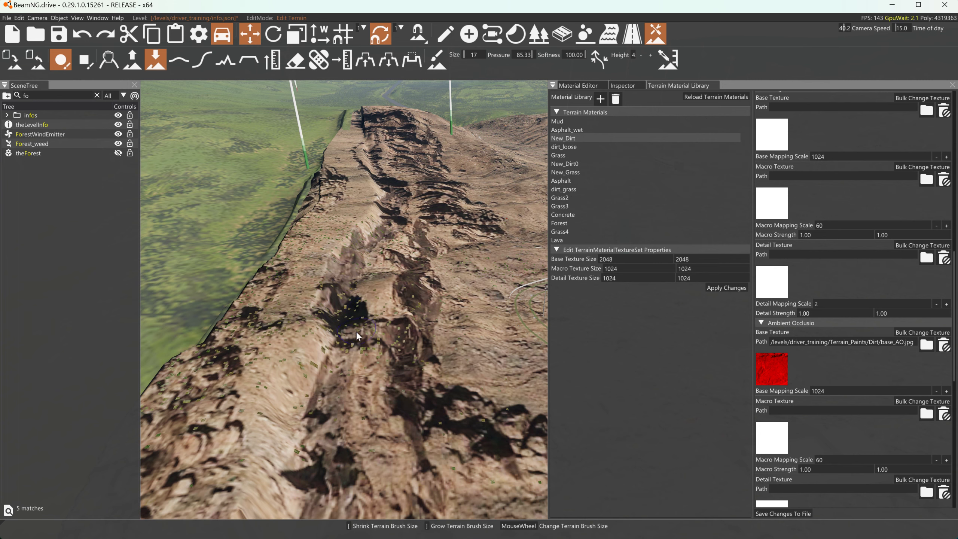
{"action": "right_click", "coordinate": [438, 385]}
{"action": "key", "text": "d"}
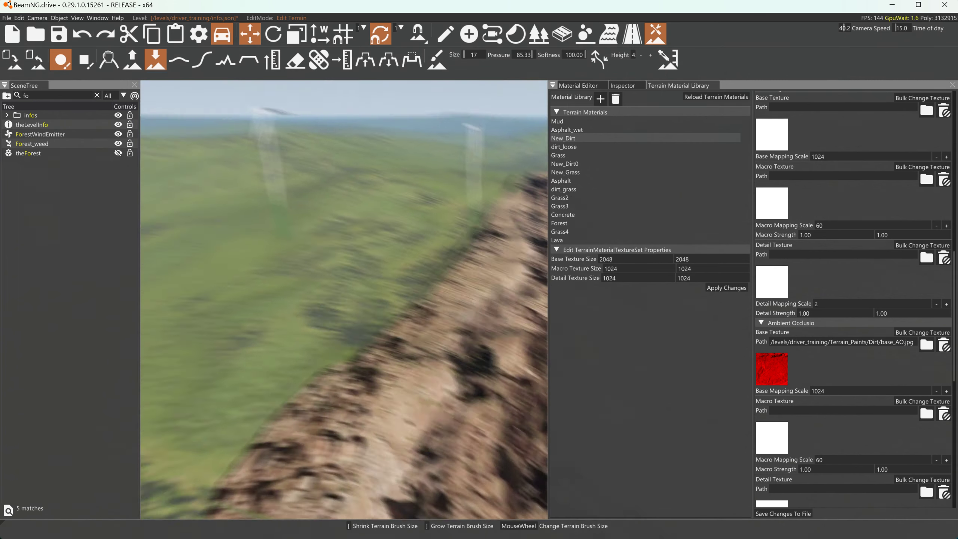
{"action": "left_click_drag", "start_coordinate": [438, 287], "coordinate": [380, 329]}
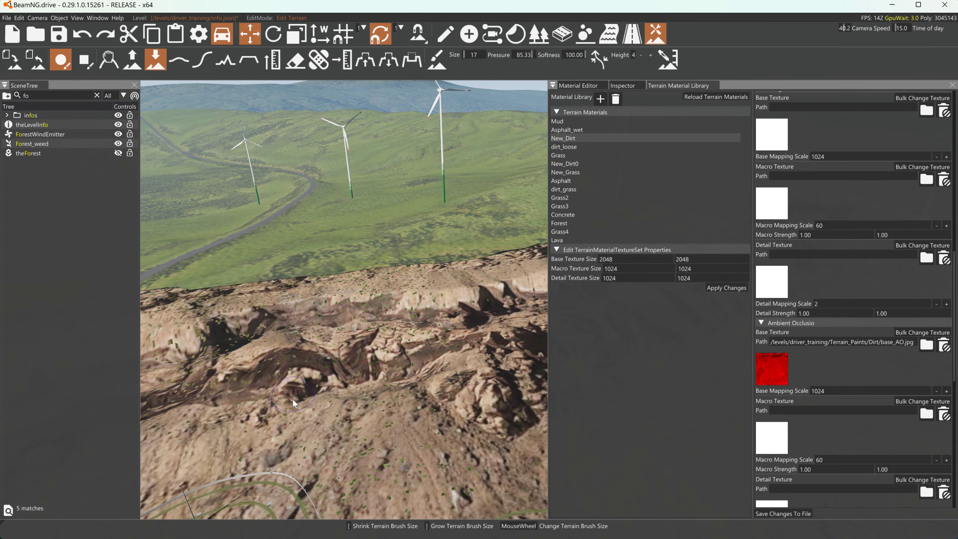
{"action": "left_click_drag", "start_coordinate": [393, 399], "coordinate": [349, 345]}
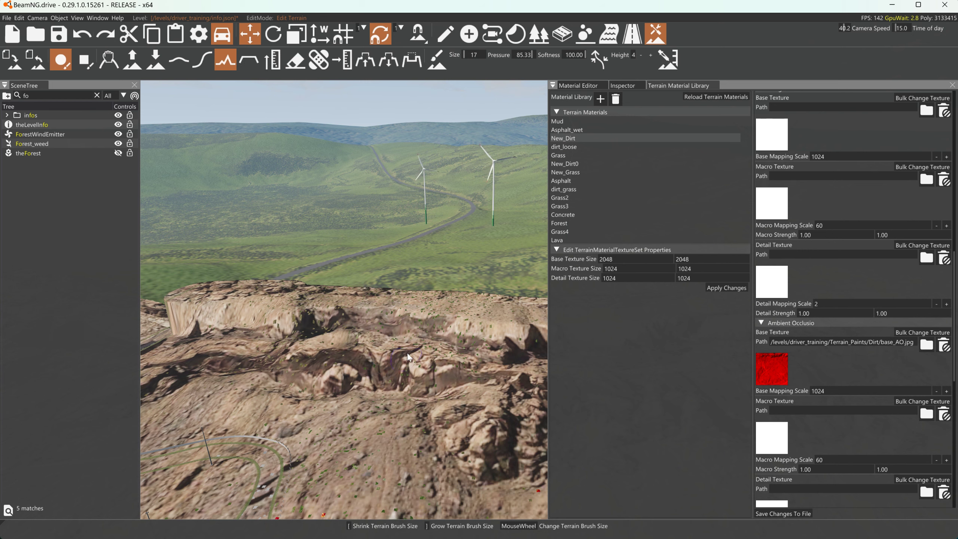
Step: Roughen the ridge's rocky face with the noise brush, enlarging the brush size to 28 along the way
{"action": "left_click_drag", "start_coordinate": [362, 359], "coordinate": [379, 364]}
{"action": "key", "text": "s"}
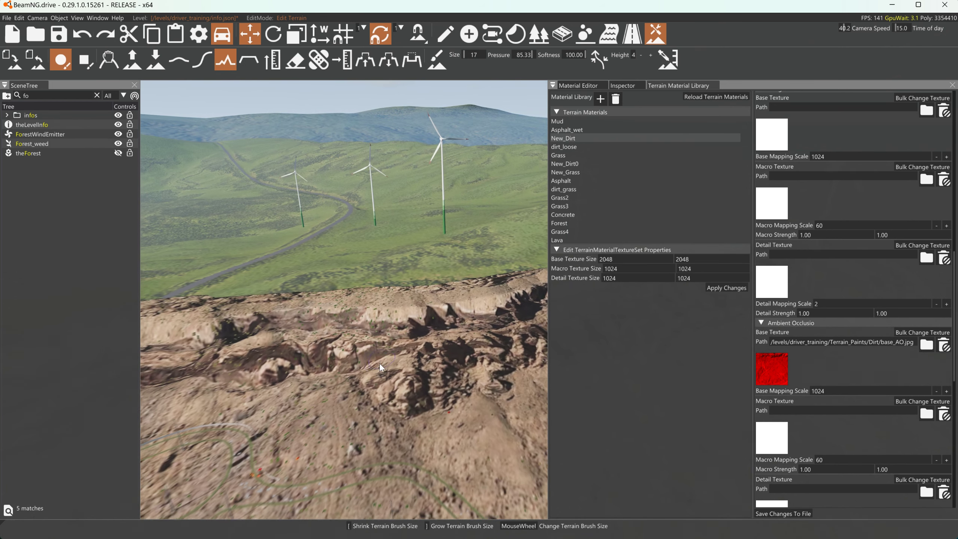
{"action": "scroll", "coordinate": [414, 363], "scroll_direction": "up", "scroll_amount": 7}
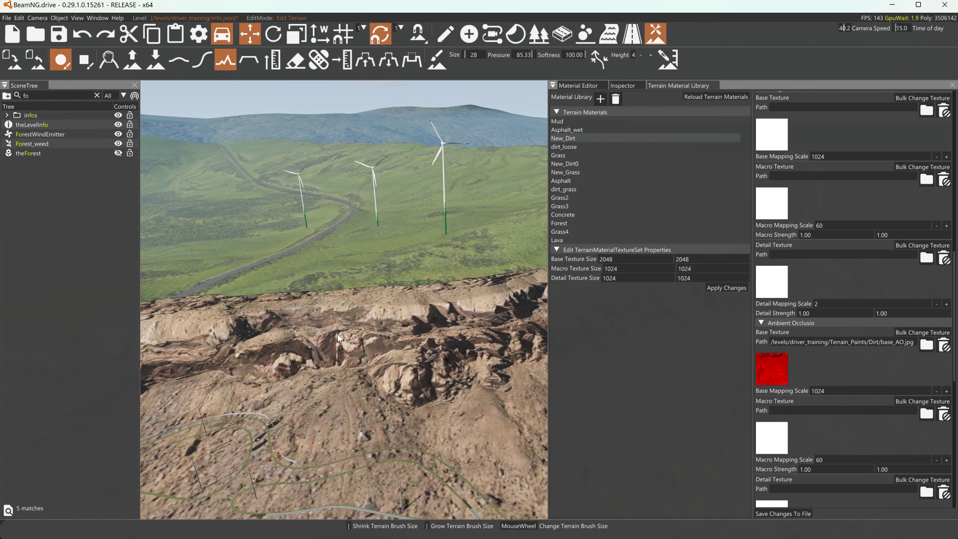
{"action": "key", "text": "d"}
{"action": "left_click_drag", "start_coordinate": [338, 333], "coordinate": [331, 320]}
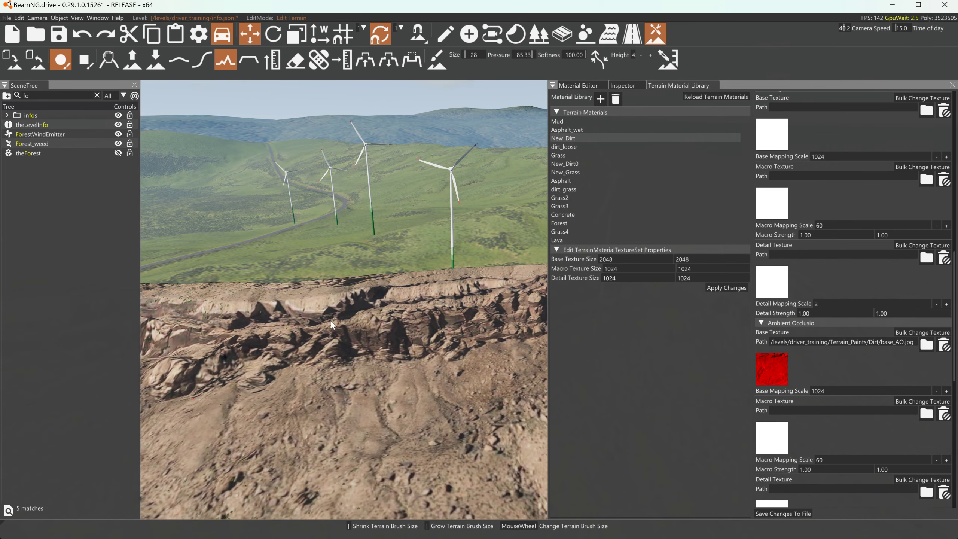
{"action": "left_click_drag", "start_coordinate": [458, 327], "coordinate": [295, 316]}
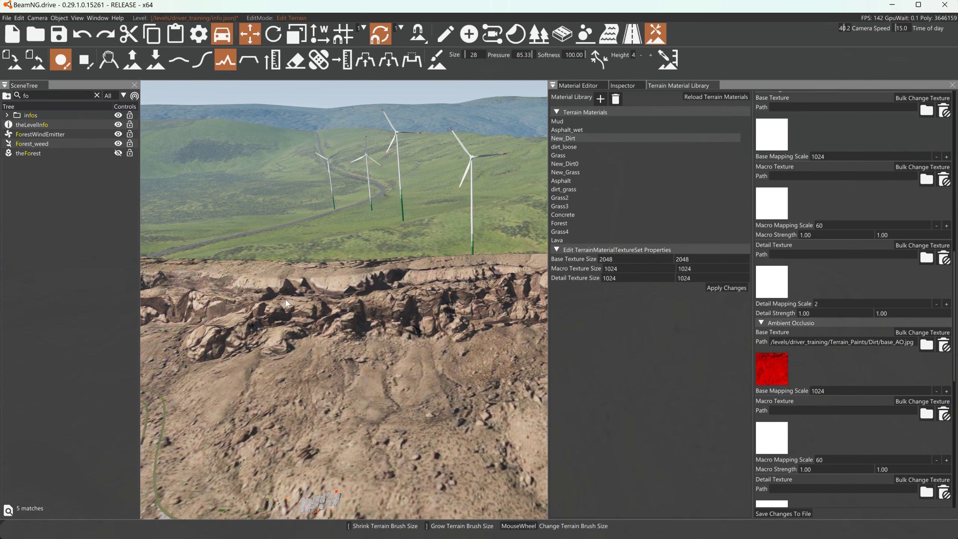
Step: Roughen more of the ridge's rocky face and upper ledge with the noise brush, enlarging the brush size to 35
{"action": "mouse_move", "coordinate": [415, 264]}
{"action": "left_mouse_down"}
{"action": "mouse_move", "coordinate": [314, 271]}
{"action": "mouse_move", "coordinate": [312, 281]}
{"action": "mouse_move", "coordinate": [290, 285]}
{"action": "left_mouse_up"}
{"action": "scroll", "coordinate": [289, 285], "scroll_direction": "up", "scroll_amount": 6}
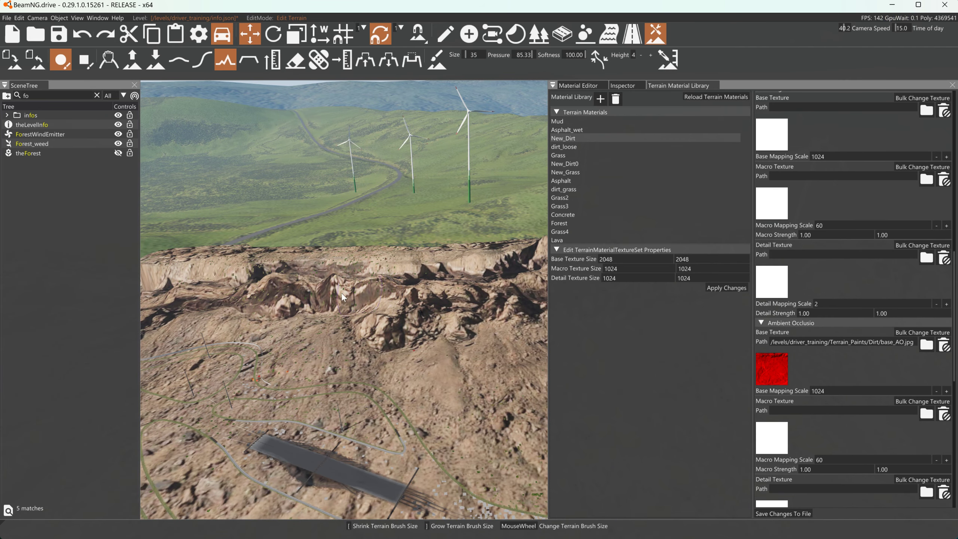
{"action": "mouse_move", "coordinate": [296, 275]}
{"action": "left_mouse_down"}
{"action": "mouse_move", "coordinate": [515, 262]}
{"action": "mouse_move", "coordinate": [304, 260]}
{"action": "left_mouse_up"}
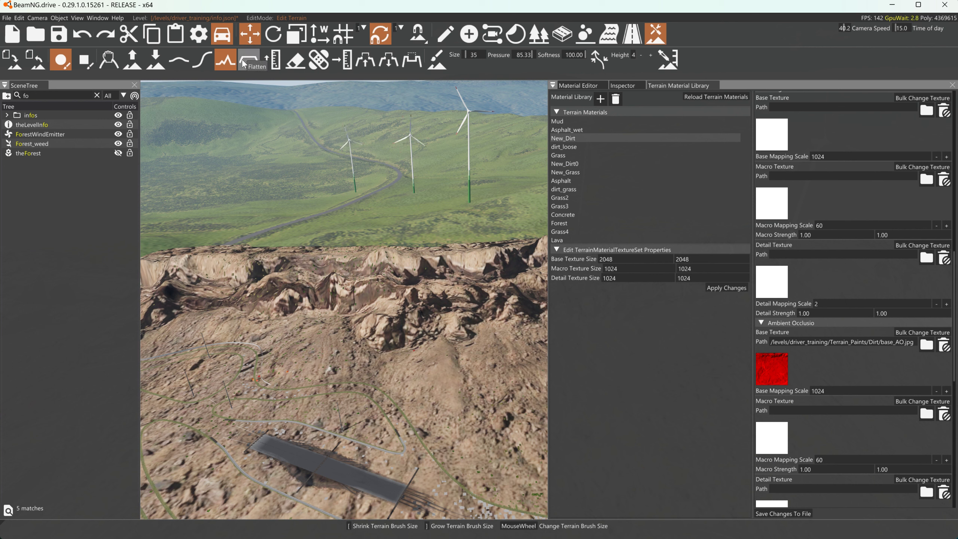
Step: Try flattening the ridge's rocky face with the Flatten brush at size 35, and undo the stroke
{"action": "mouse_move", "coordinate": [248, 265]}
{"action": "left_mouse_down"}
{"action": "mouse_move", "coordinate": [203, 271]}
{"action": "mouse_move", "coordinate": [456, 279]}
{"action": "mouse_move", "coordinate": [383, 266]}
{"action": "left_mouse_up"}
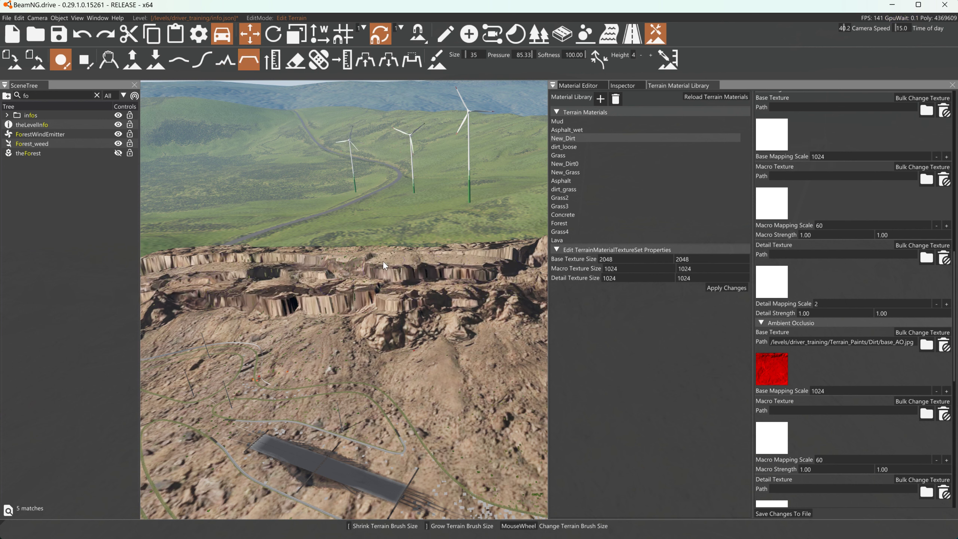
{"action": "key", "text": "ctrl+z"}
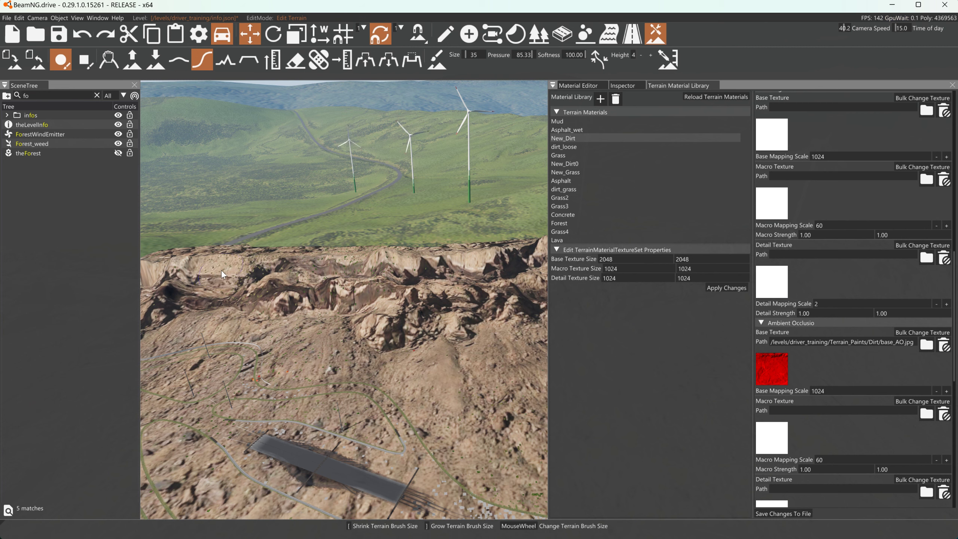
Step: Soften the jagged rocks along the ridge's face and its far end with the smoothing brush at size 35
{"action": "mouse_move", "coordinate": [222, 271]}
{"action": "left_mouse_down"}
{"action": "mouse_move", "coordinate": [449, 267]}
{"action": "mouse_move", "coordinate": [327, 303]}
{"action": "mouse_move", "coordinate": [231, 296]}
{"action": "mouse_move", "coordinate": [169, 314]}
{"action": "mouse_move", "coordinate": [137, 306]}
{"action": "left_mouse_up"}
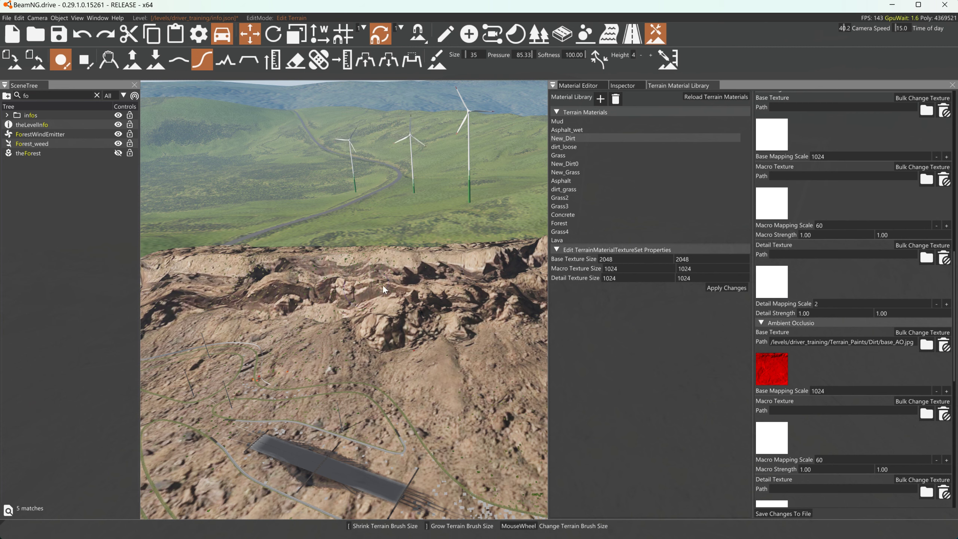
{"action": "mouse_move", "coordinate": [382, 290]}
{"action": "left_mouse_down"}
{"action": "mouse_move", "coordinate": [441, 342]}
{"action": "mouse_move", "coordinate": [486, 328]}
{"action": "mouse_move", "coordinate": [498, 277]}
{"action": "left_mouse_up"}
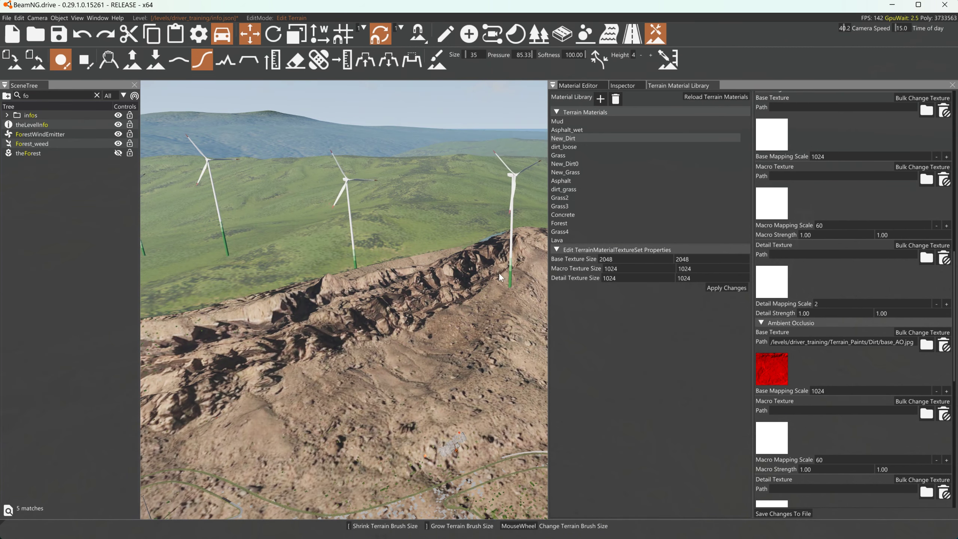
{"action": "mouse_move", "coordinate": [295, 294]}
{"action": "left_mouse_down"}
{"action": "mouse_move", "coordinate": [354, 287]}
{"action": "mouse_move", "coordinate": [257, 311]}
{"action": "mouse_move", "coordinate": [239, 327]}
{"action": "mouse_move", "coordinate": [404, 290]}
{"action": "left_mouse_up"}
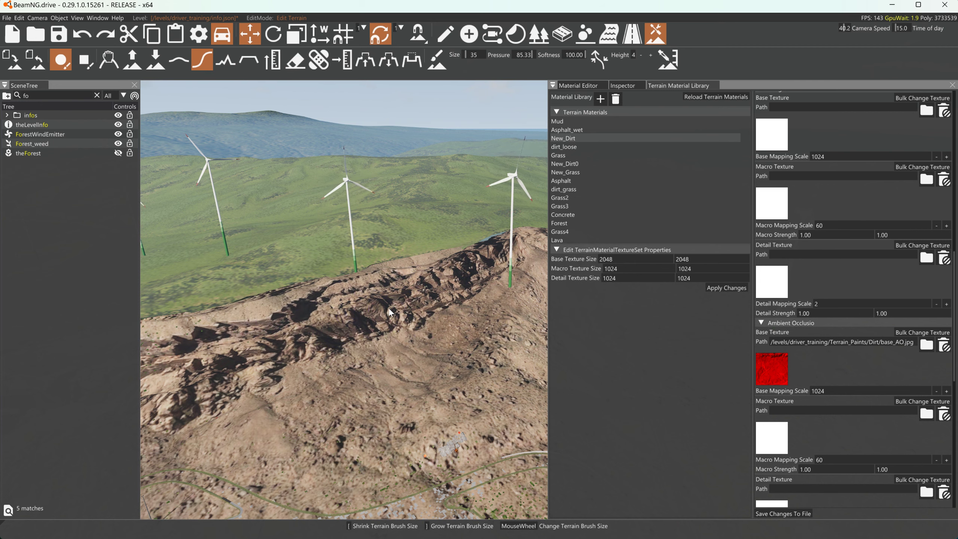
Step: Try raising a small bump on the ridge's rocky face with the raising brush at size 12, and undo it
{"action": "key", "text": "w"}
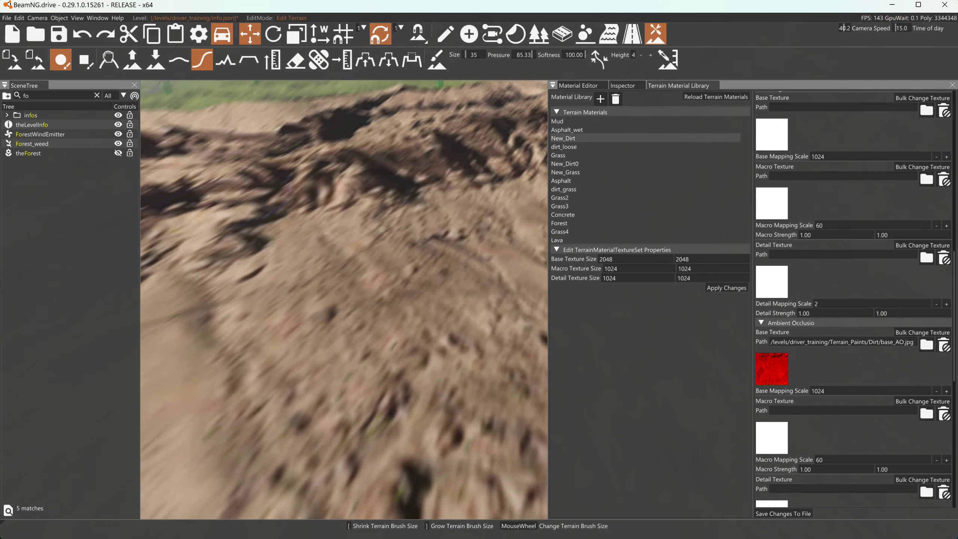
{"action": "key", "text": "s"}
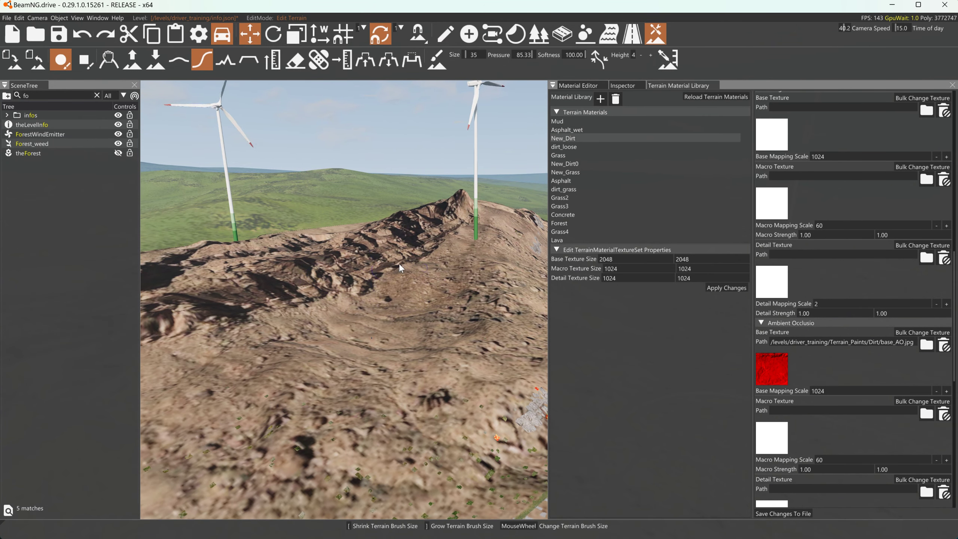
{"action": "left_click", "coordinate": [139, 60]}
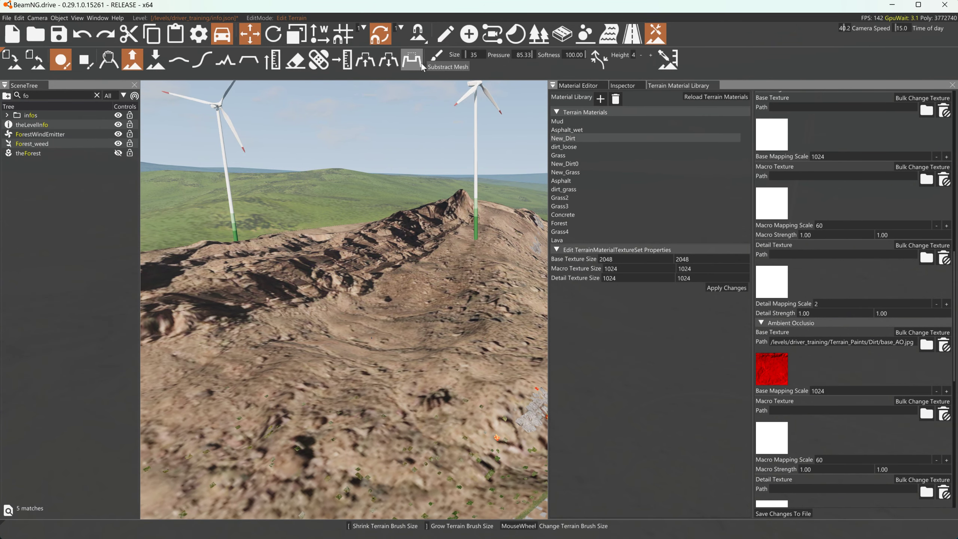
{"action": "scroll", "coordinate": [270, 306], "scroll_direction": "down", "scroll_amount": 6}
{"action": "scroll", "coordinate": [269, 299], "scroll_direction": "down", "scroll_amount": 17}
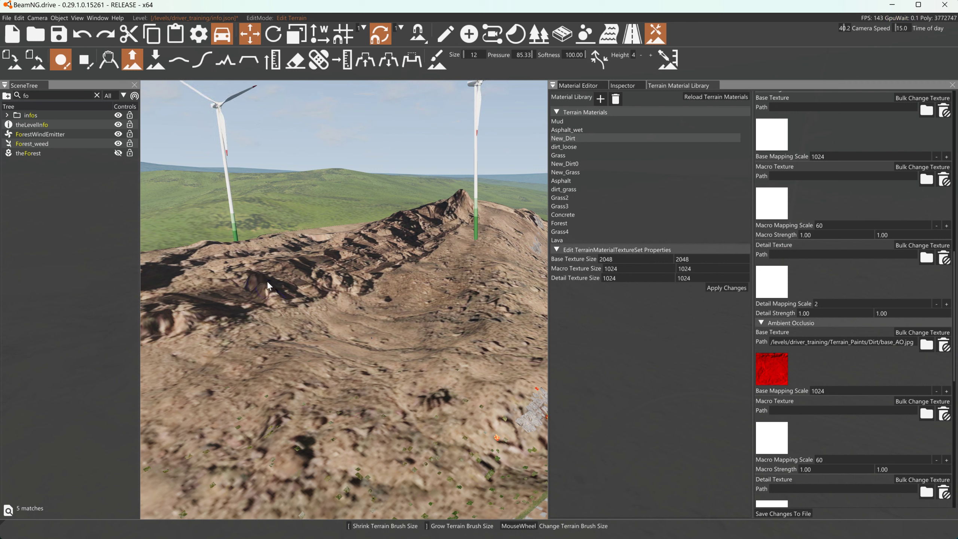
{"action": "key", "text": "ctrl+z"}
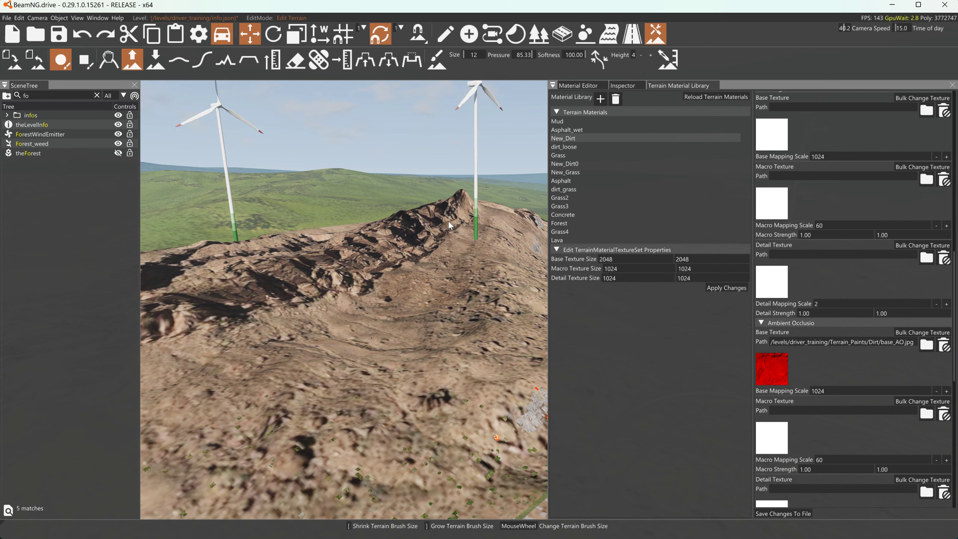
Step: Raise small areas along the ridge's rocky face and its near end with the raising brush at size 12
{"action": "key", "text": "a"}
{"action": "left_click_drag", "start_coordinate": [380, 257], "coordinate": [269, 265]}
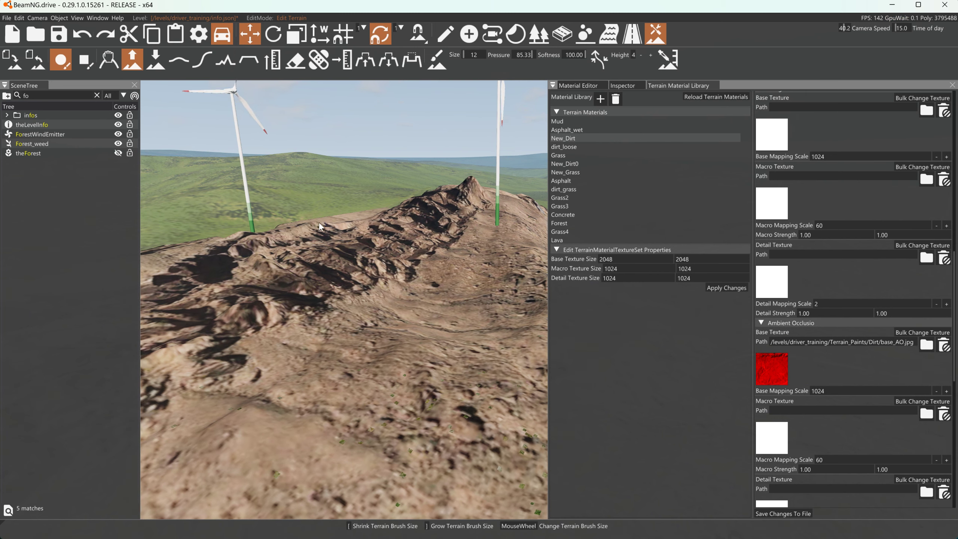
{"action": "key", "text": "s"}
{"action": "key", "text": "a"}
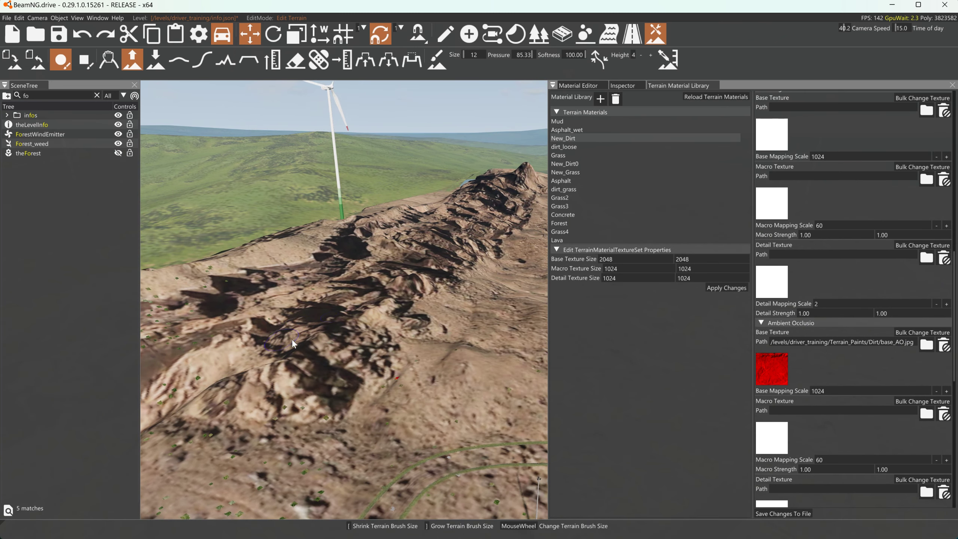
{"action": "key", "text": "d"}
{"action": "mouse_move", "coordinate": [350, 340]}
{"action": "left_mouse_down"}
{"action": "mouse_move", "coordinate": [415, 336]}
{"action": "mouse_move", "coordinate": [355, 339]}
{"action": "left_mouse_up"}
{"action": "left_click_drag", "start_coordinate": [442, 350], "coordinate": [384, 328]}
{"action": "key", "text": "a"}
{"action": "key", "text": "s"}
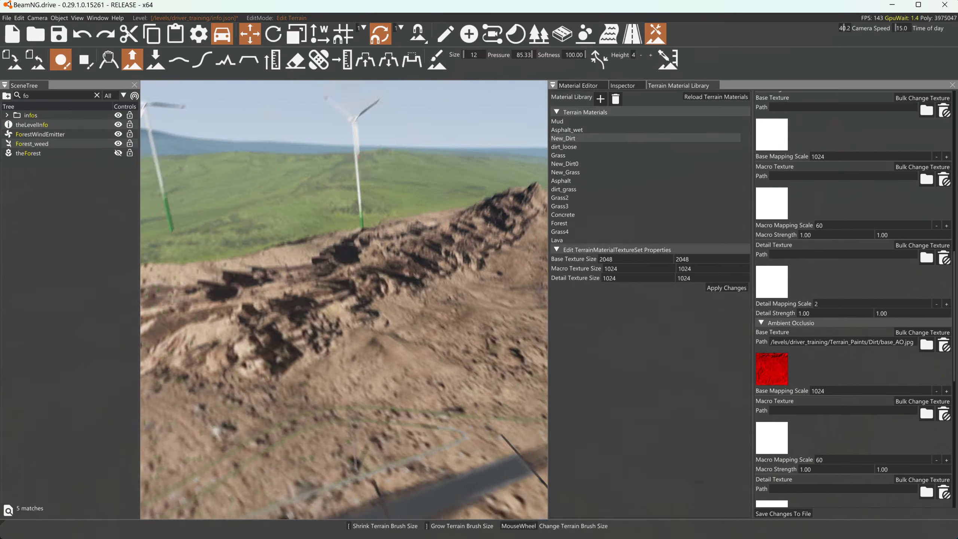
Step: Raise parts of the dirt slope below the ridge, near the wind turbine, with the raising brush at size 19
{"action": "scroll", "coordinate": [452, 339], "scroll_direction": "up", "scroll_amount": 1}
{"action": "scroll", "coordinate": [451, 339], "scroll_direction": "up", "scroll_amount": 6}
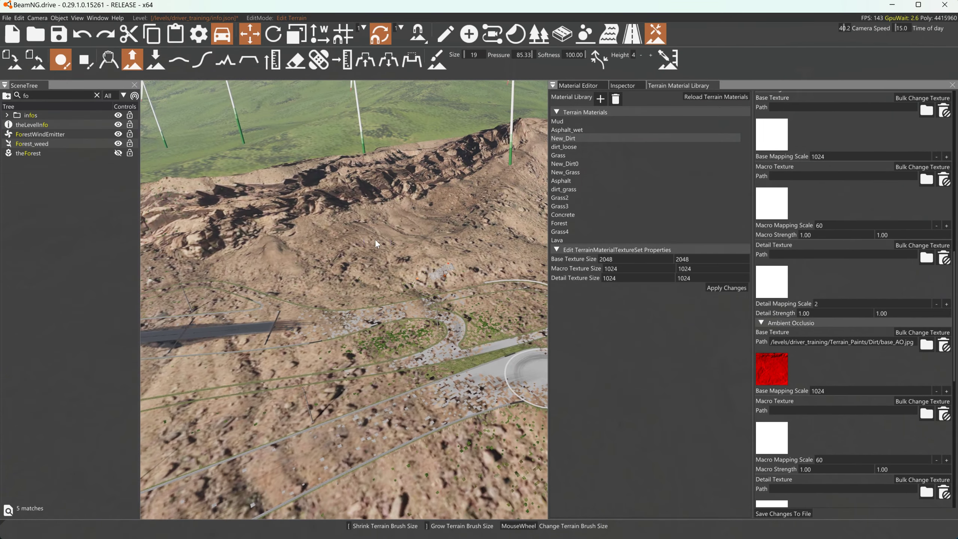
{"action": "key", "text": "d"}
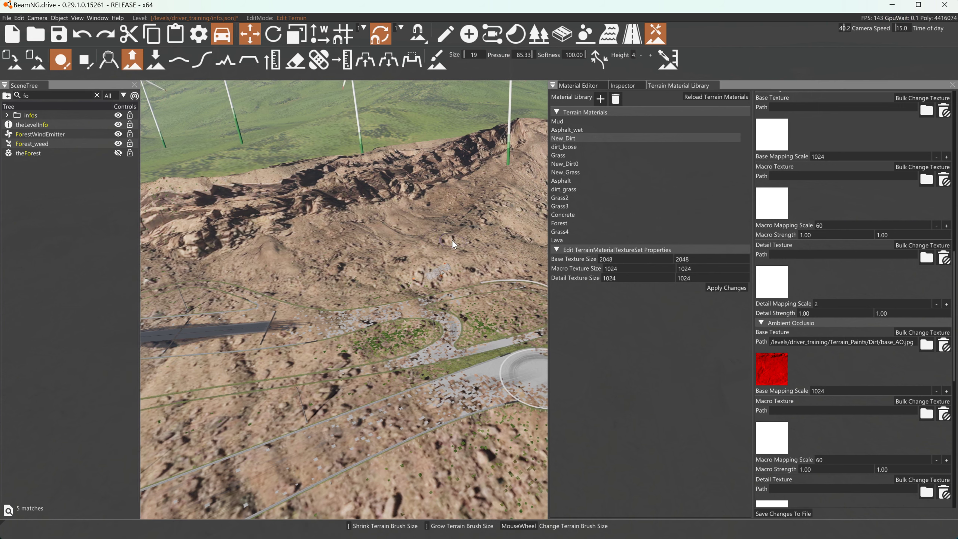
{"action": "left_click_drag", "start_coordinate": [452, 240], "coordinate": [425, 223]}
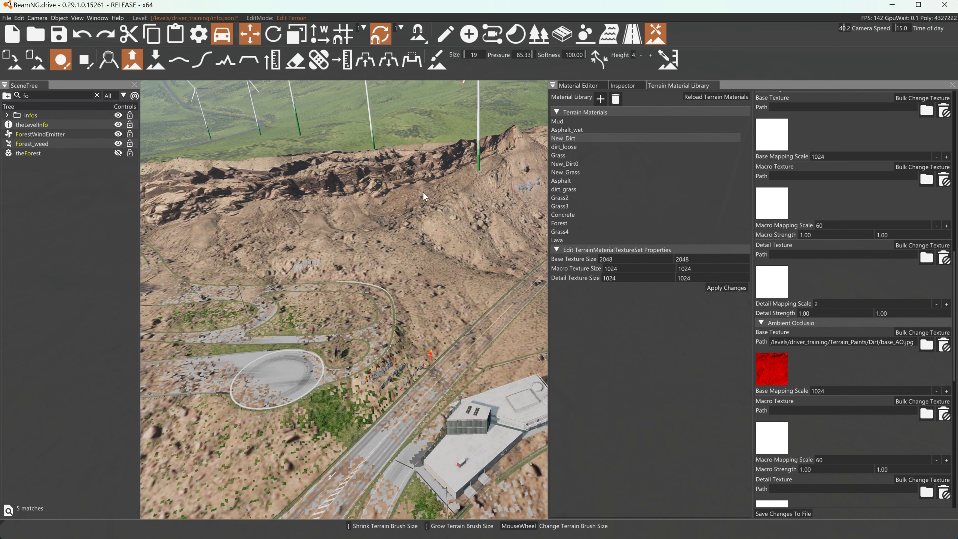
{"action": "key", "text": "d"}
{"action": "left_click_drag", "start_coordinate": [443, 177], "coordinate": [437, 197]}
Step: Raise the peak and the rocky outcrop at the ridge's far end with the raising brush at size 24
{"action": "scroll", "coordinate": [437, 197], "scroll_direction": "up", "scroll_amount": 3}
{"action": "scroll", "coordinate": [437, 197], "scroll_direction": "up", "scroll_amount": 2}
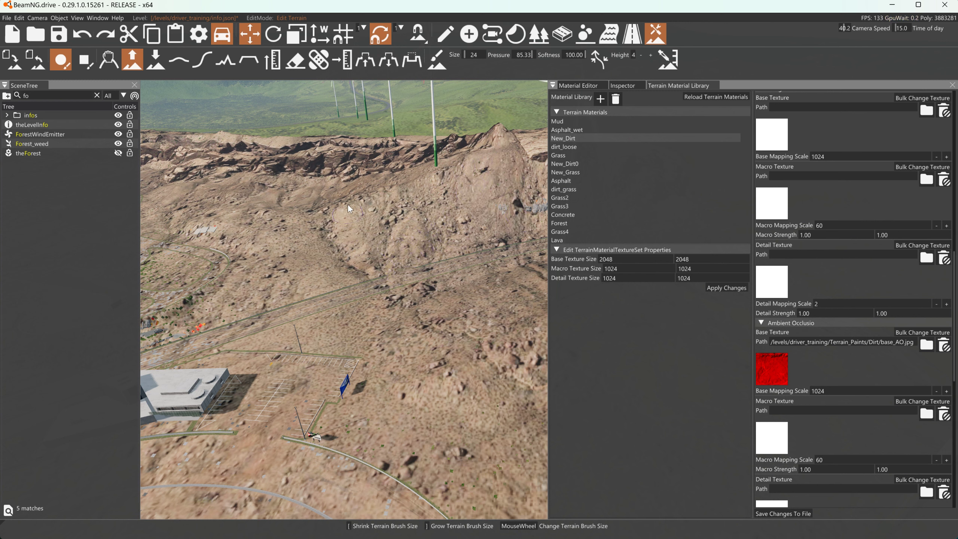
{"action": "key", "text": "d"}
{"action": "left_click_drag", "start_coordinate": [489, 149], "coordinate": [475, 180]}
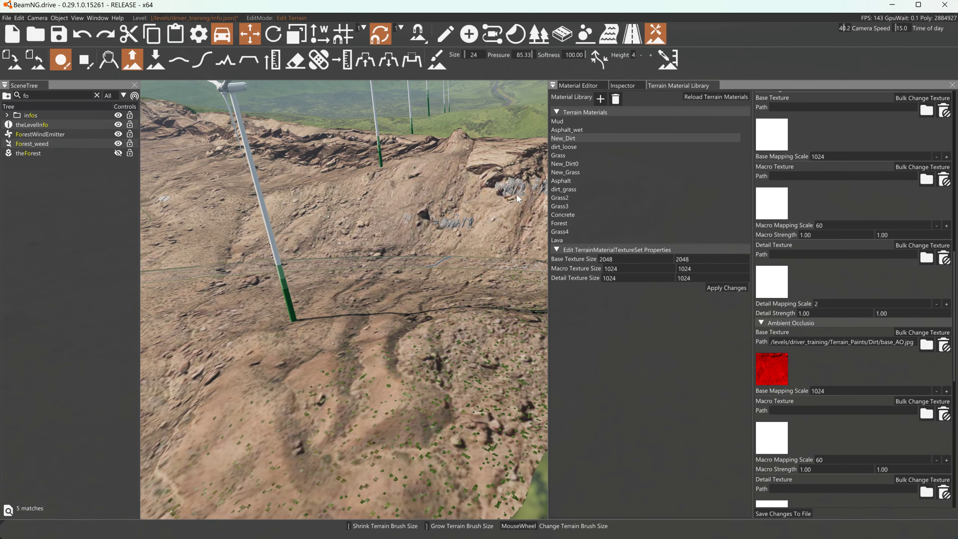
{"action": "key", "text": "d"}
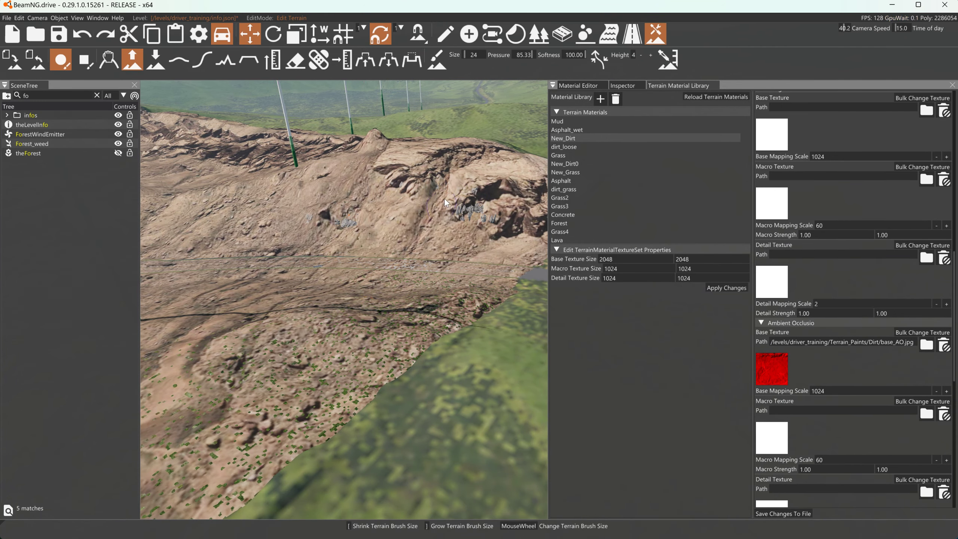
{"action": "mouse_move", "coordinate": [444, 198]}
{"action": "left_mouse_down"}
{"action": "mouse_move", "coordinate": [468, 202]}
{"action": "mouse_move", "coordinate": [458, 255]}
{"action": "mouse_move", "coordinate": [472, 216]}
{"action": "mouse_move", "coordinate": [472, 247]}
{"action": "mouse_move", "coordinate": [494, 246]}
{"action": "mouse_move", "coordinate": [503, 221]}
{"action": "mouse_move", "coordinate": [530, 218]}
{"action": "mouse_move", "coordinate": [530, 231]}
{"action": "mouse_move", "coordinate": [462, 176]}
{"action": "mouse_move", "coordinate": [474, 184]}
{"action": "mouse_move", "coordinate": [535, 172]}
{"action": "mouse_move", "coordinate": [413, 159]}
{"action": "mouse_move", "coordinate": [418, 151]}
{"action": "mouse_move", "coordinate": [407, 144]}
{"action": "mouse_move", "coordinate": [459, 139]}
{"action": "left_mouse_up"}
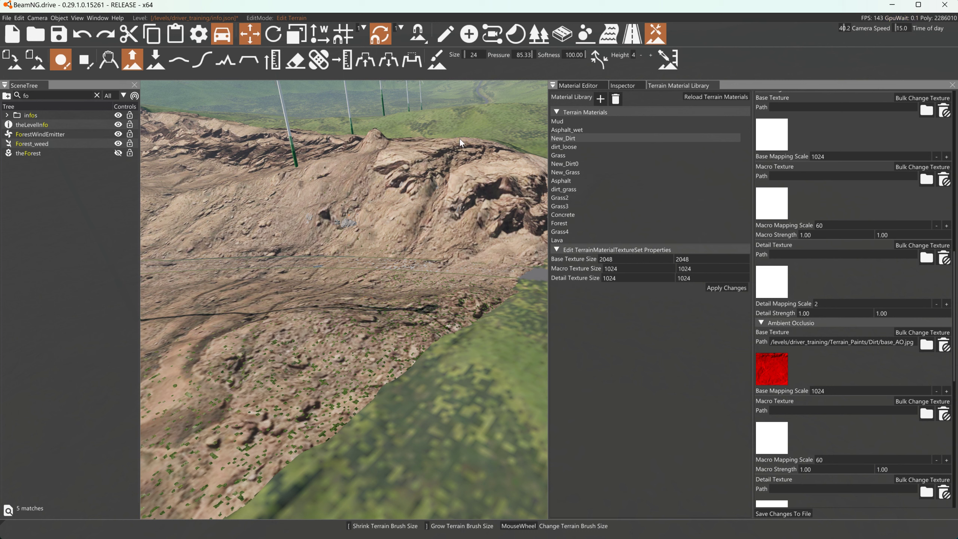
Step: Carve down the rocky outcrop at the ridge's far end with the lowering brush at size 14
{"action": "left_click", "coordinate": [155, 59]}
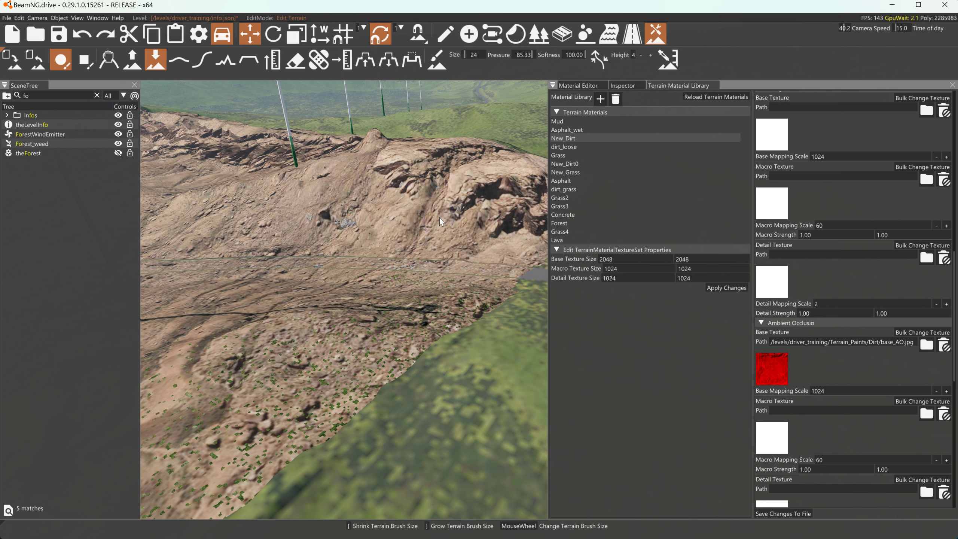
{"action": "scroll", "coordinate": [419, 196], "scroll_direction": "down", "scroll_amount": 5}
{"action": "left_click_drag", "start_coordinate": [404, 184], "coordinate": [389, 179]}
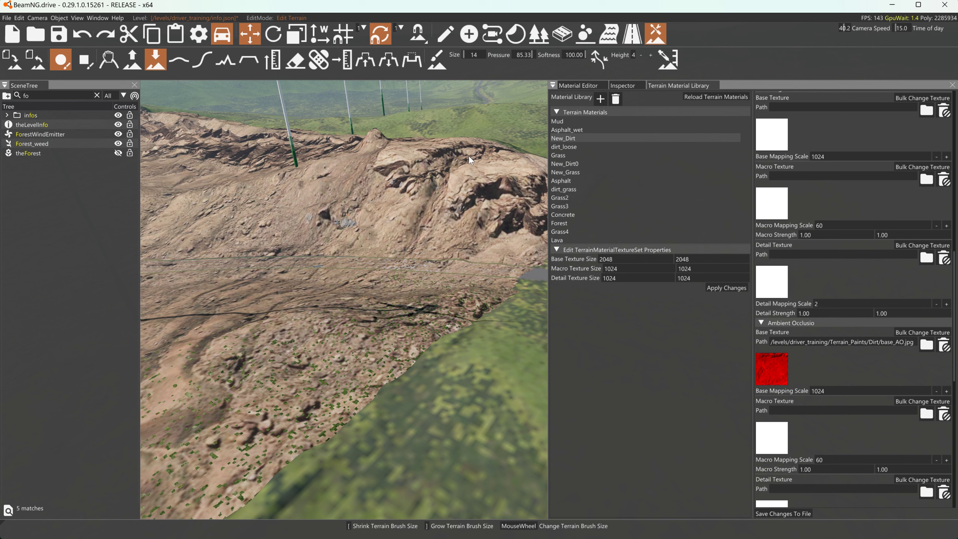
{"action": "mouse_move", "coordinate": [468, 156]}
{"action": "left_mouse_down"}
{"action": "mouse_move", "coordinate": [446, 168]}
{"action": "mouse_move", "coordinate": [455, 166]}
{"action": "mouse_move", "coordinate": [435, 206]}
{"action": "mouse_move", "coordinate": [490, 198]}
{"action": "left_mouse_up"}
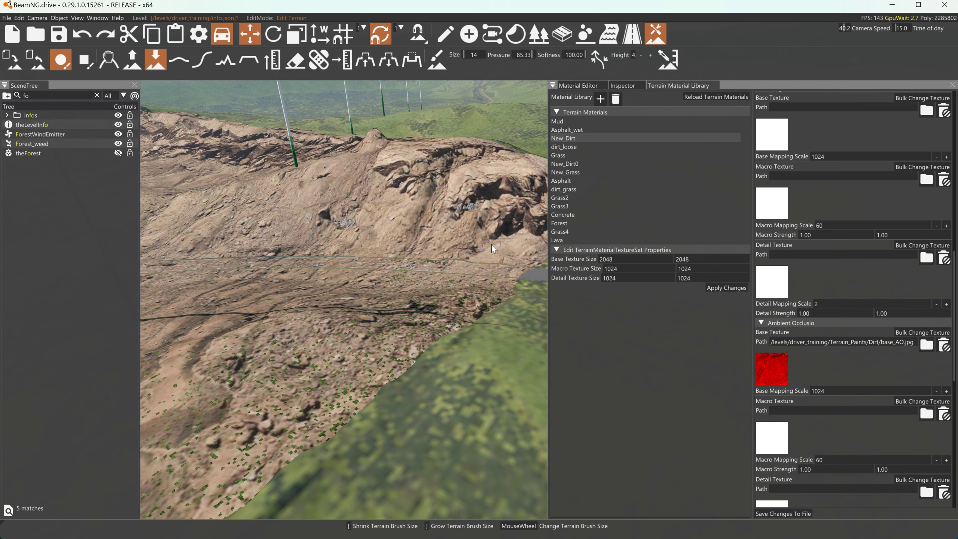
Step: Examine the sculpted ridge, its peak and the road-side slope from several viewpoints
{"action": "right_click", "coordinate": [392, 260]}
{"action": "key", "text": "a"}
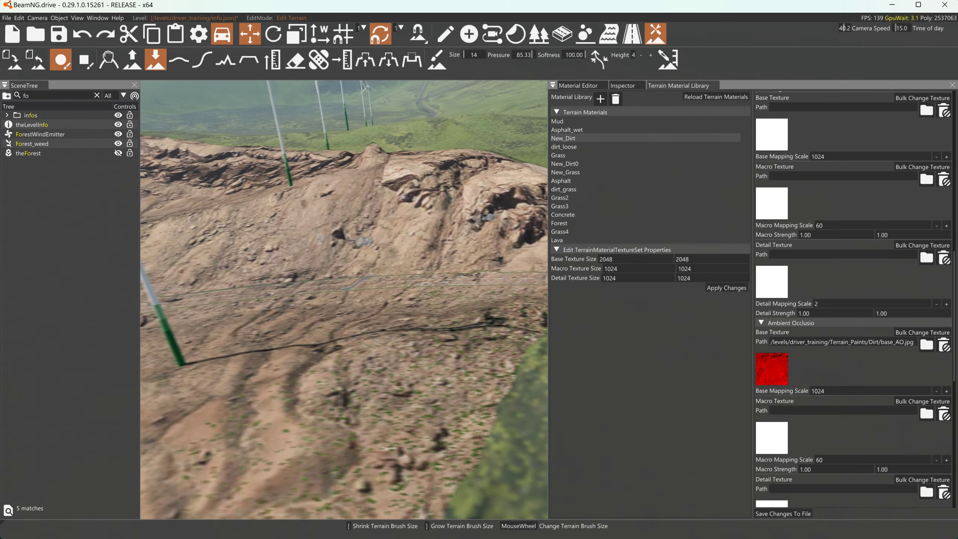
{"action": "key", "text": "s"}
{"action": "scroll", "coordinate": [410, 247], "scroll_direction": "down", "scroll_amount": 11}
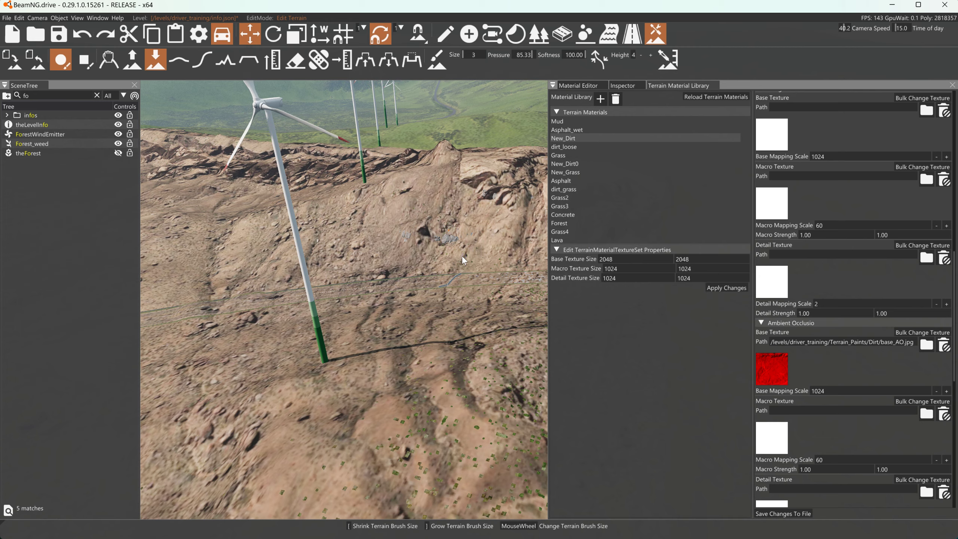
{"action": "key", "text": "a"}
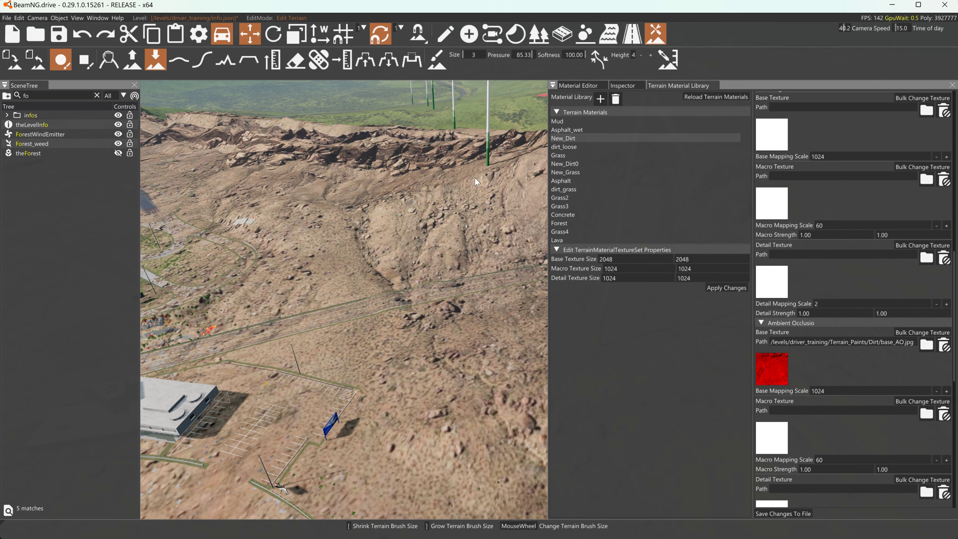
{"action": "key", "text": "w"}
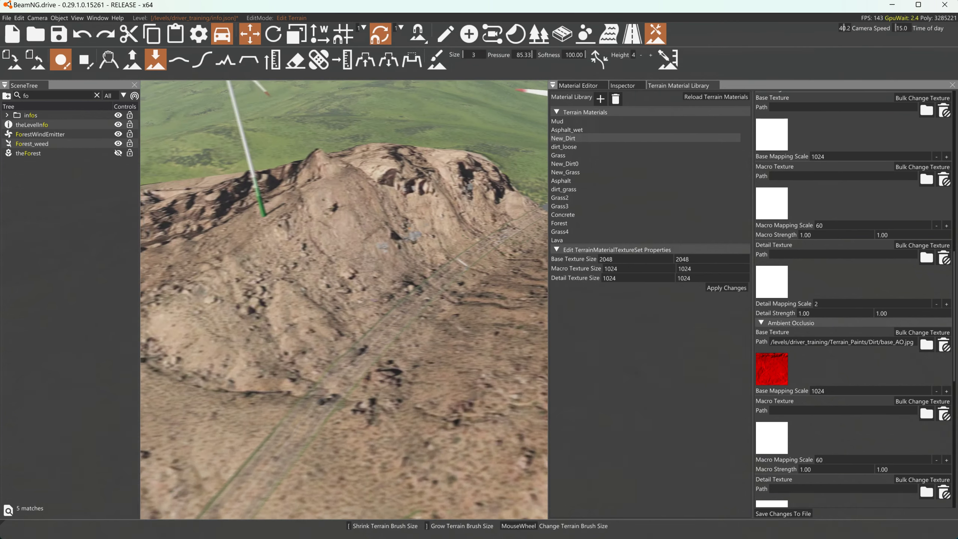
{"action": "scroll", "coordinate": [437, 245], "scroll_direction": "up", "scroll_amount": 2}
{"action": "scroll", "coordinate": [432, 248], "scroll_direction": "up", "scroll_amount": 1}
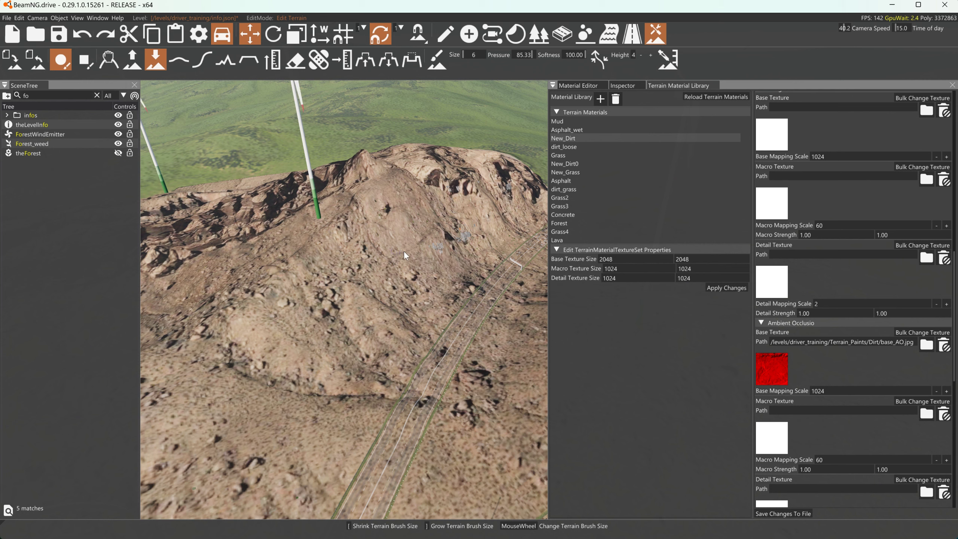
{"action": "key", "text": "a"}
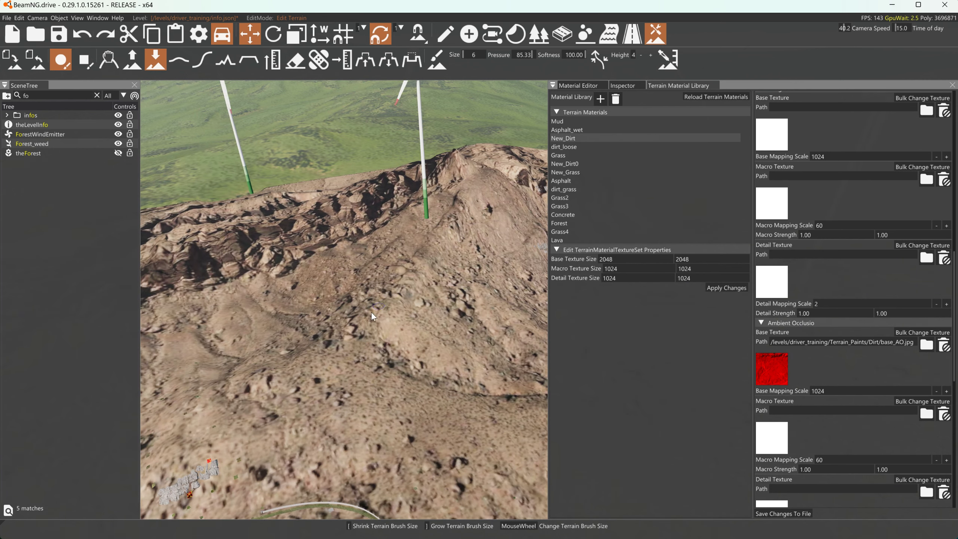
Step: Raise the dirt slope around the wind turbines beside the road with the raising brush at sizes 15 and 19
{"action": "key", "text": "d"}
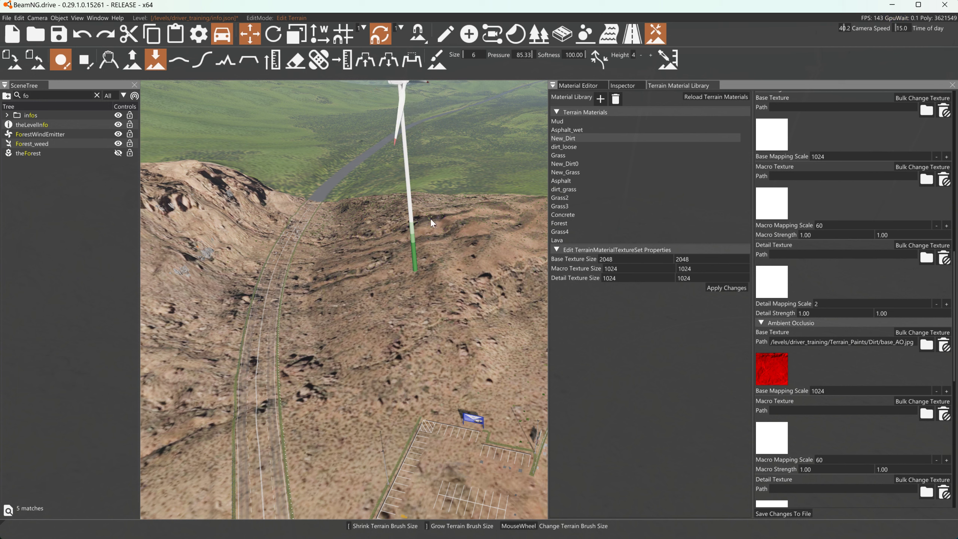
{"action": "left_click", "coordinate": [134, 61]}
{"action": "scroll", "coordinate": [420, 285], "scroll_direction": "up", "scroll_amount": 2}
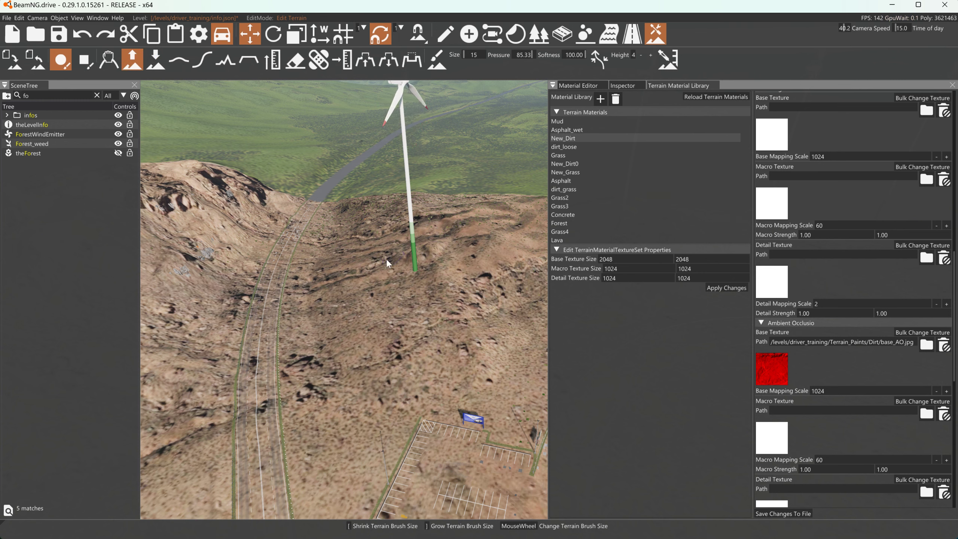
{"action": "left_click_drag", "start_coordinate": [420, 253], "coordinate": [436, 260]}
{"action": "scroll", "coordinate": [494, 237], "scroll_direction": "up", "scroll_amount": 3}
{"action": "key", "text": "d"}
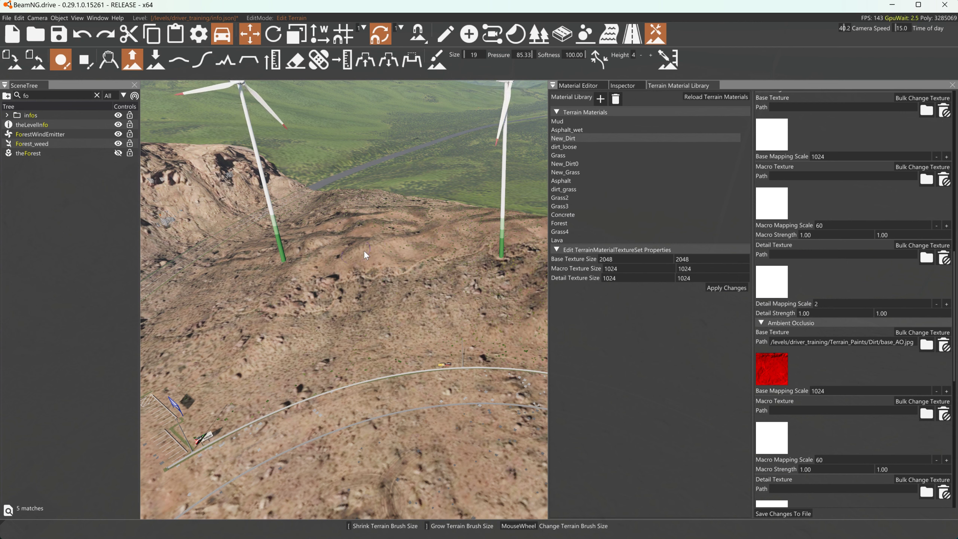
{"action": "scroll", "coordinate": [501, 221], "scroll_direction": "up", "scroll_amount": 1}
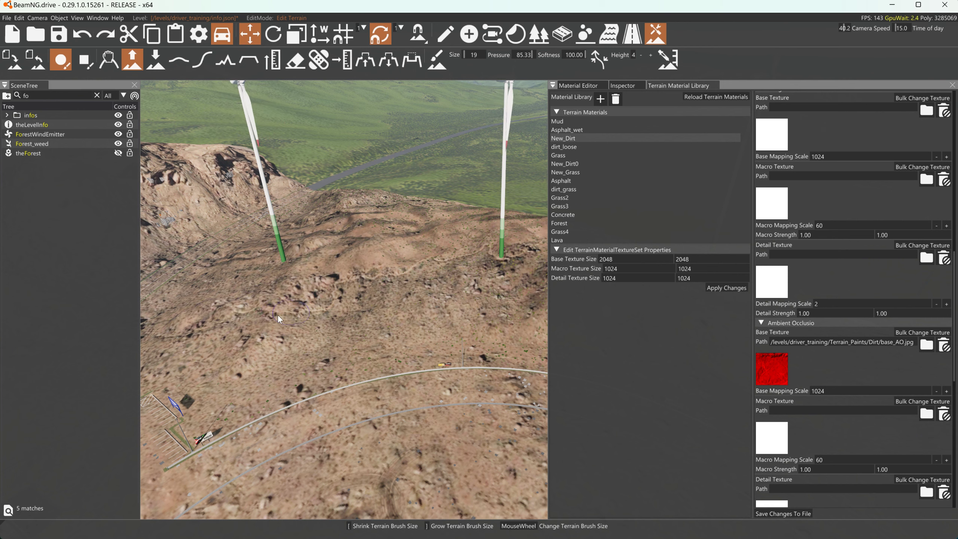
{"action": "right_click", "coordinate": [320, 260]}
{"action": "key", "text": "w"}
{"action": "key", "text": "a"}
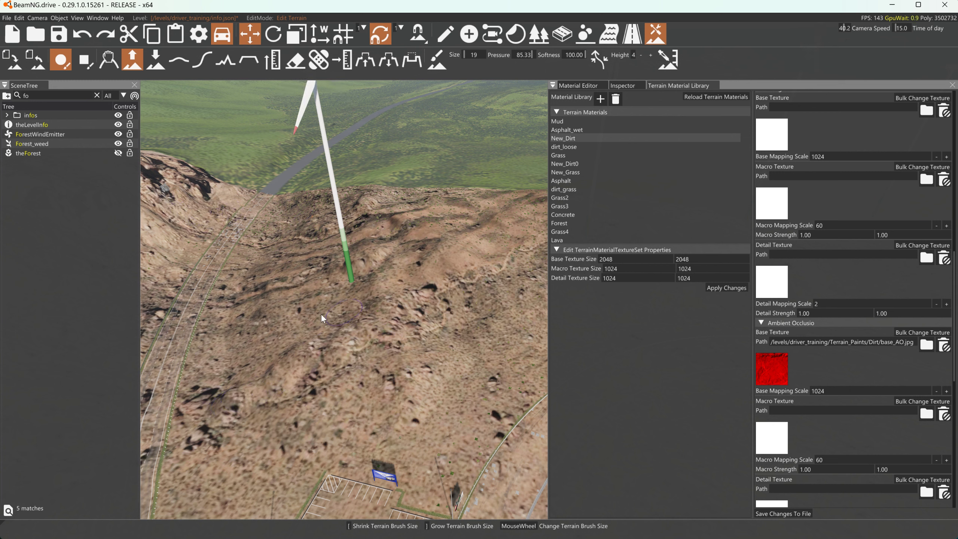
Step: Carve small dents into the slope below the wind turbine with the lowering brush at sizes from 13 to 2, then undo the last stroke
{"action": "left_click", "coordinate": [164, 65]}
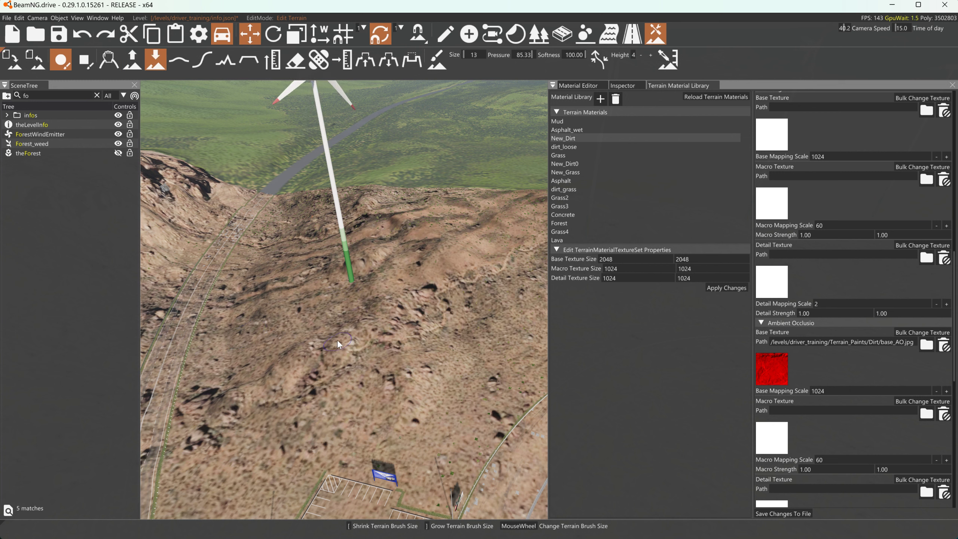
{"action": "scroll", "coordinate": [332, 335], "scroll_direction": "down", "scroll_amount": 13}
{"action": "scroll", "coordinate": [251, 312], "scroll_direction": "down", "scroll_amount": 3}
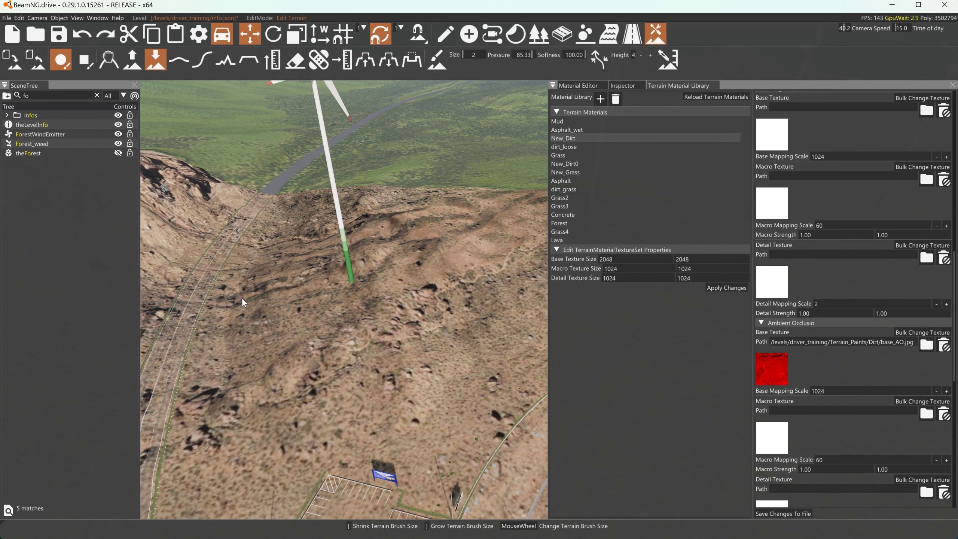
{"action": "scroll", "coordinate": [261, 253], "scroll_direction": "up", "scroll_amount": 3}
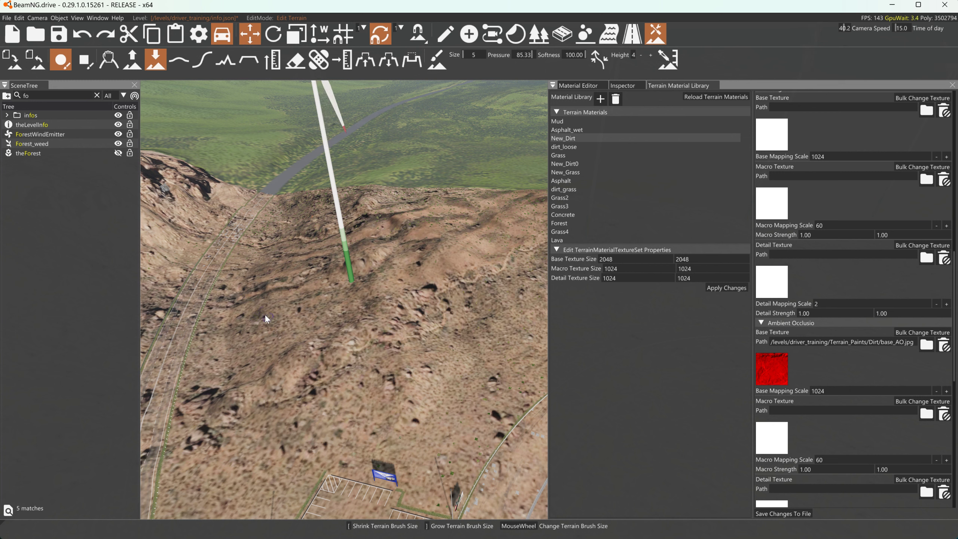
{"action": "key", "text": "ctrl+z"}
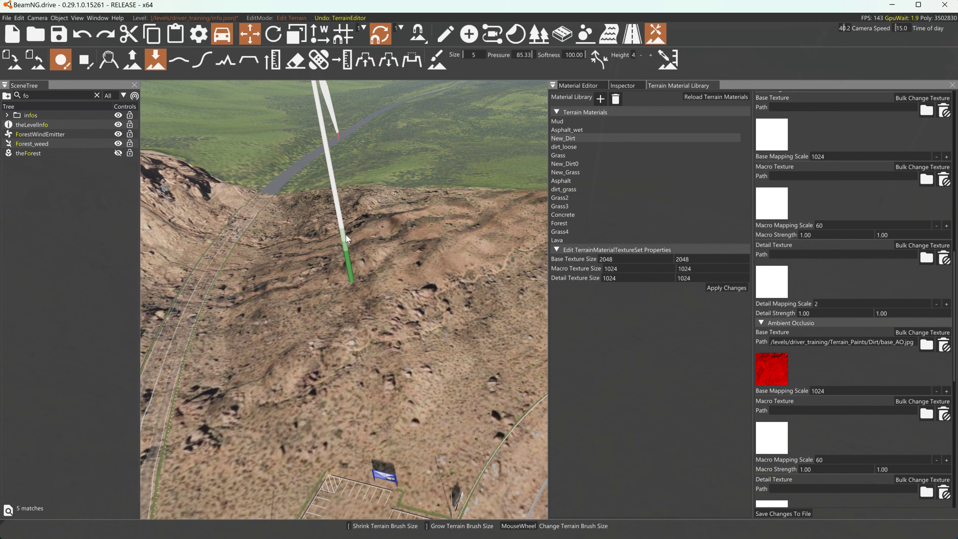
Step: Lower parts of the hillside above the road with the lowering brush at pressure 6.52, reducing its size from 32 to 11
{"action": "key", "text": "w"}
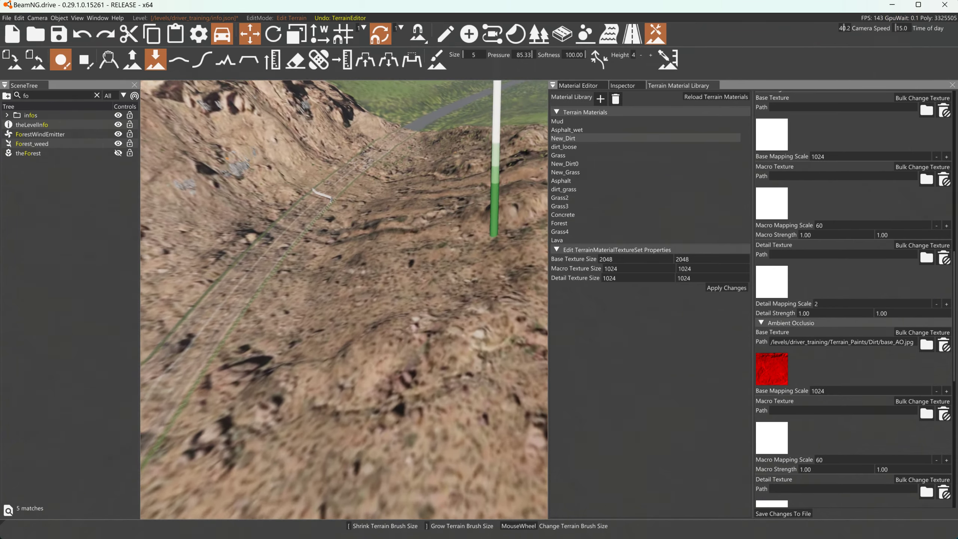
{"action": "left_click_drag", "start_coordinate": [528, 55], "coordinate": [514, 56]}
{"action": "key", "text": "a"}
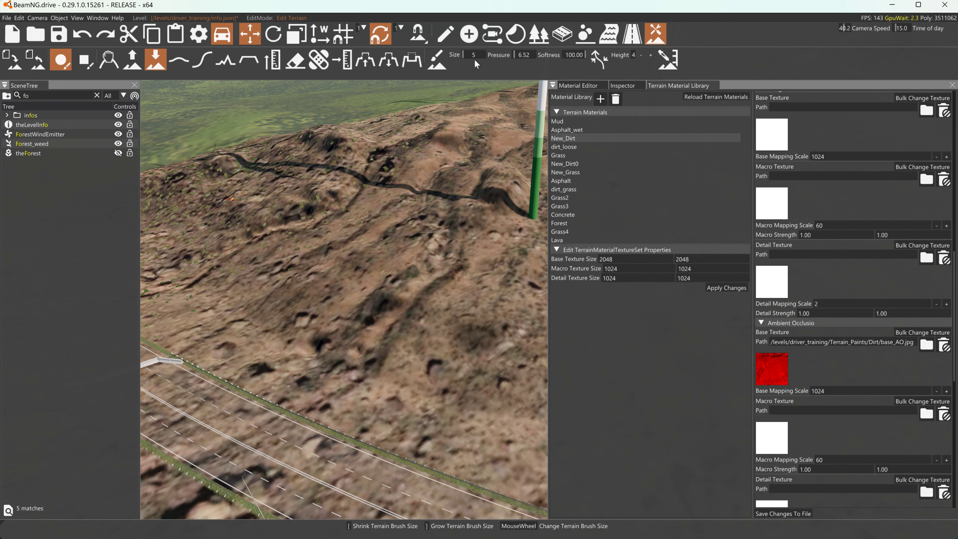
{"action": "left_click_drag", "start_coordinate": [463, 53], "coordinate": [466, 60]}
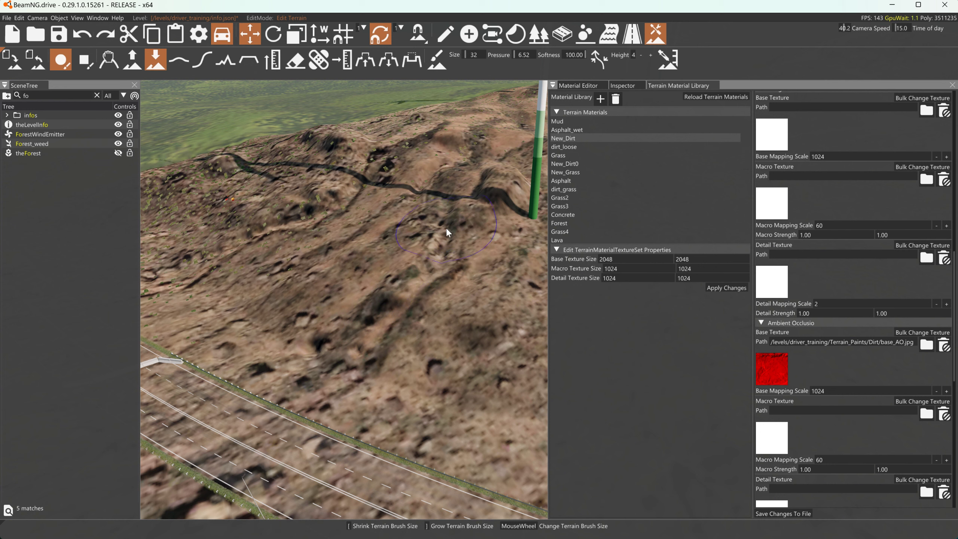
{"action": "scroll", "coordinate": [452, 237], "scroll_direction": "down", "scroll_amount": 4}
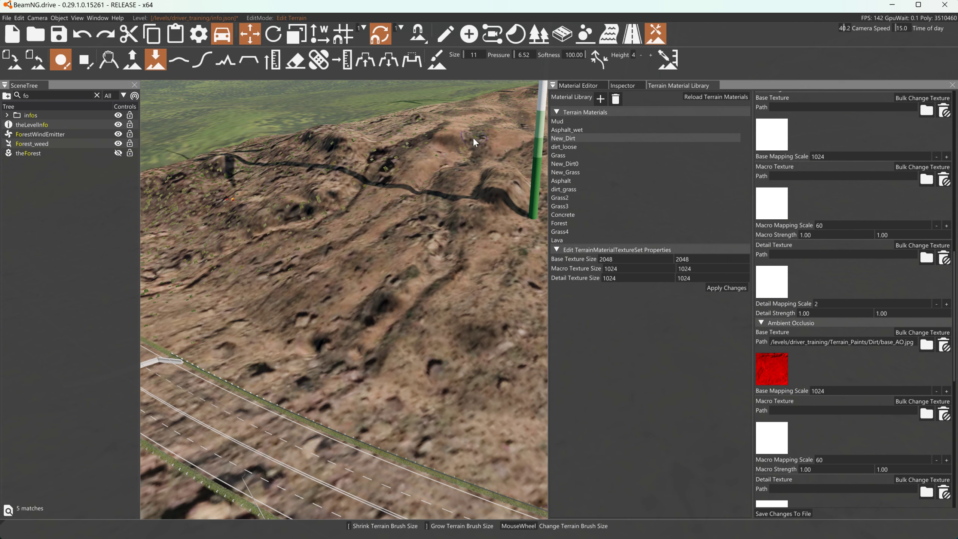
Step: Carve a narrow groove along the hill crest towards the wind turbine with the lowering brush at size 4 and pressure 39.82
{"action": "key", "text": "d"}
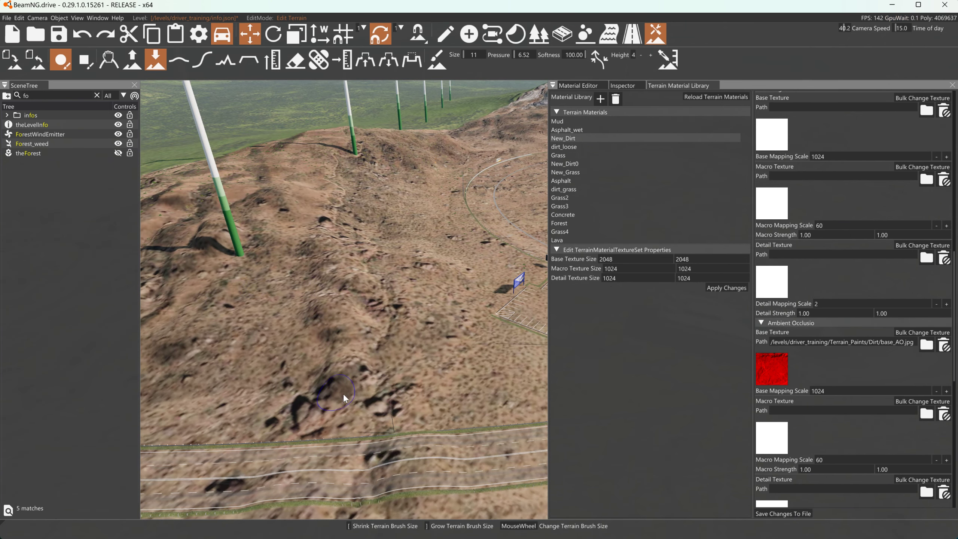
{"action": "right_click", "coordinate": [346, 185]}
{"action": "key", "text": "w"}
{"action": "scroll", "coordinate": [317, 297], "scroll_direction": "down", "scroll_amount": 7}
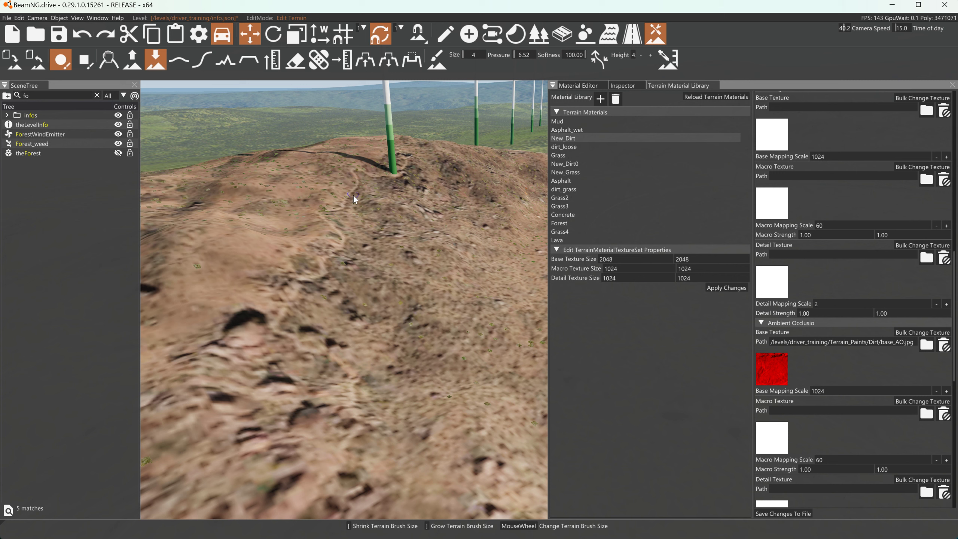
{"action": "left_click", "coordinate": [521, 55]}
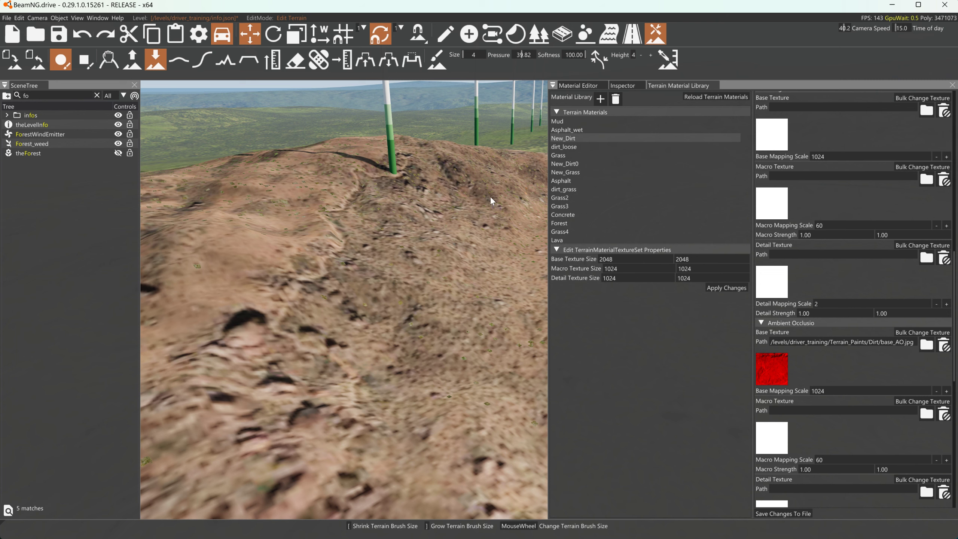
{"action": "key", "text": "d"}
{"action": "key", "text": "d"}
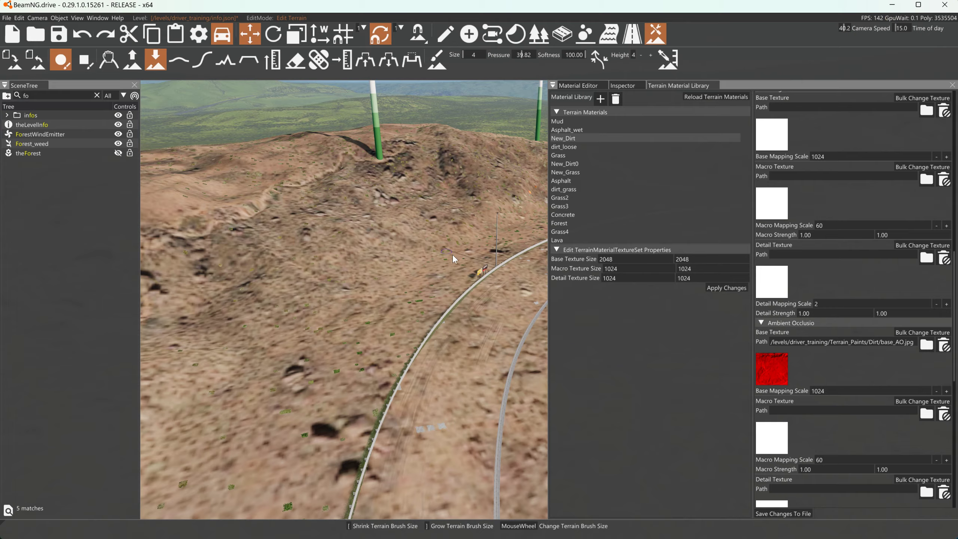
{"action": "key", "text": "d"}
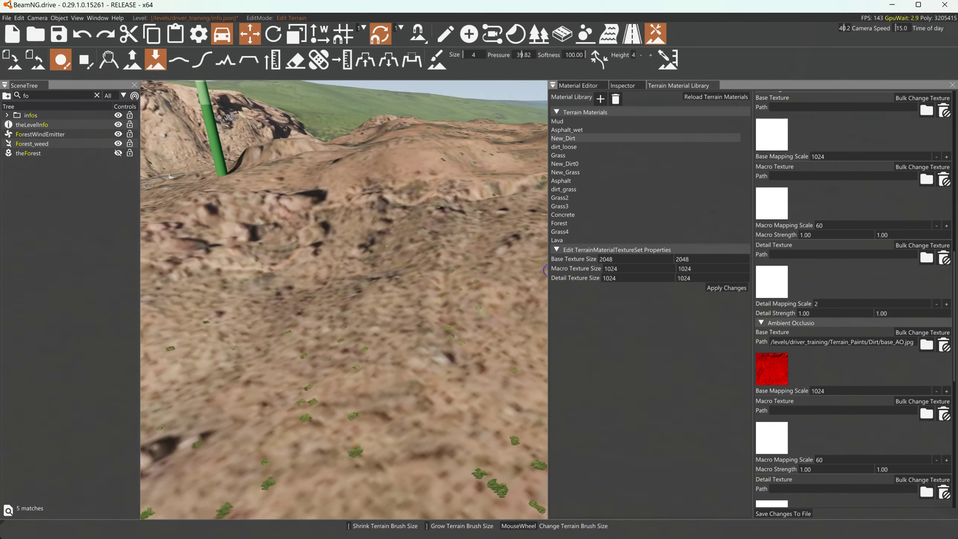
Step: Switch to forest editing, expand the Forest Editor window and select the eca_rocks_large brush
{"action": "left_click", "coordinate": [531, 38]}
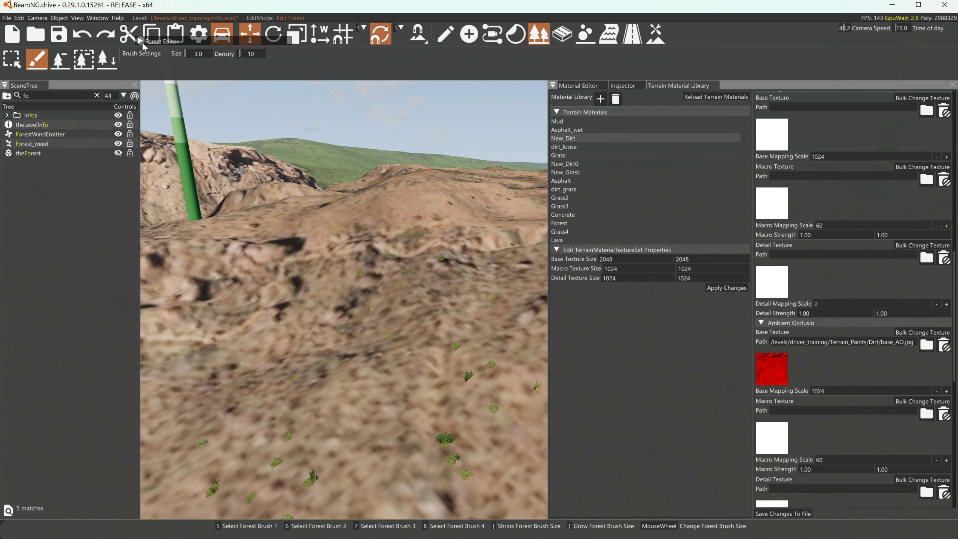
{"action": "left_click_drag", "start_coordinate": [143, 42], "coordinate": [179, 89]}
{"action": "left_click", "coordinate": [172, 87]}
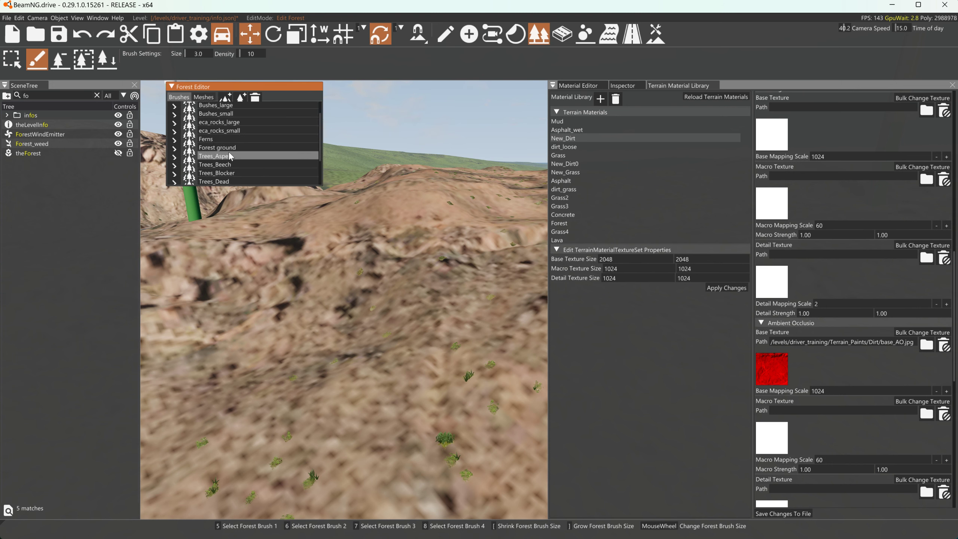
{"action": "left_click", "coordinate": [221, 124]}
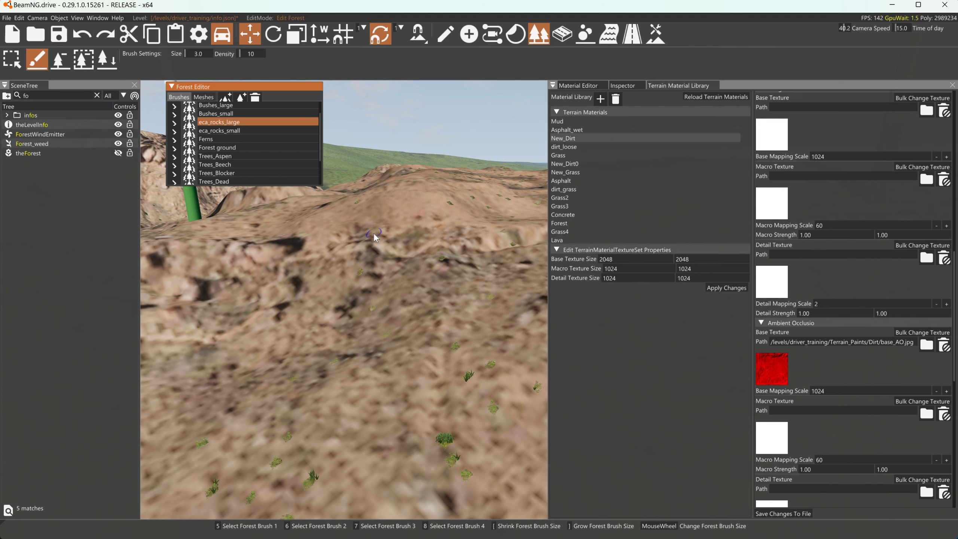
Step: Set the forest brush size to 4.0 and choose the eca_rock_big_narrow element of the eca_rocks_large brush
{"action": "key", "text": "w"}
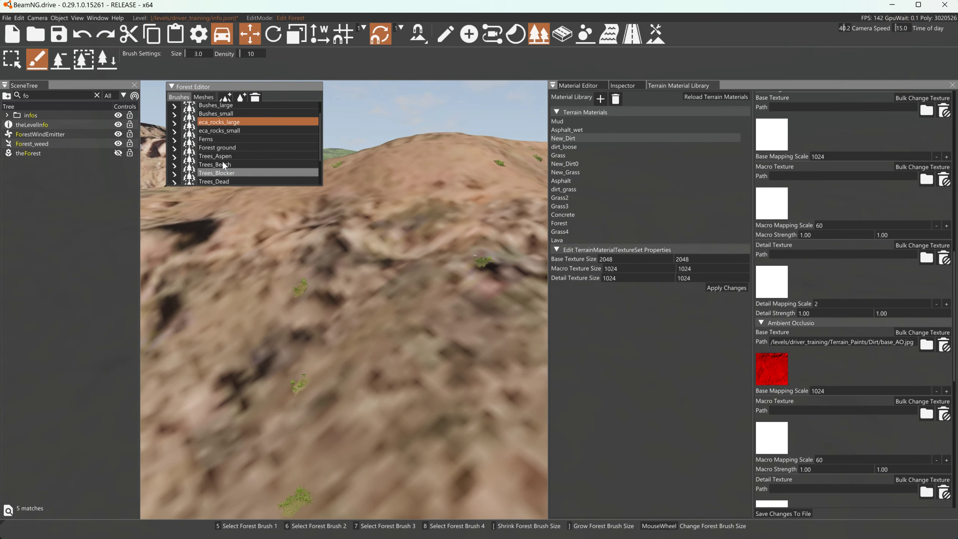
{"action": "key", "text": "w"}
{"action": "scroll", "coordinate": [362, 222], "scroll_direction": "up", "scroll_amount": 1}
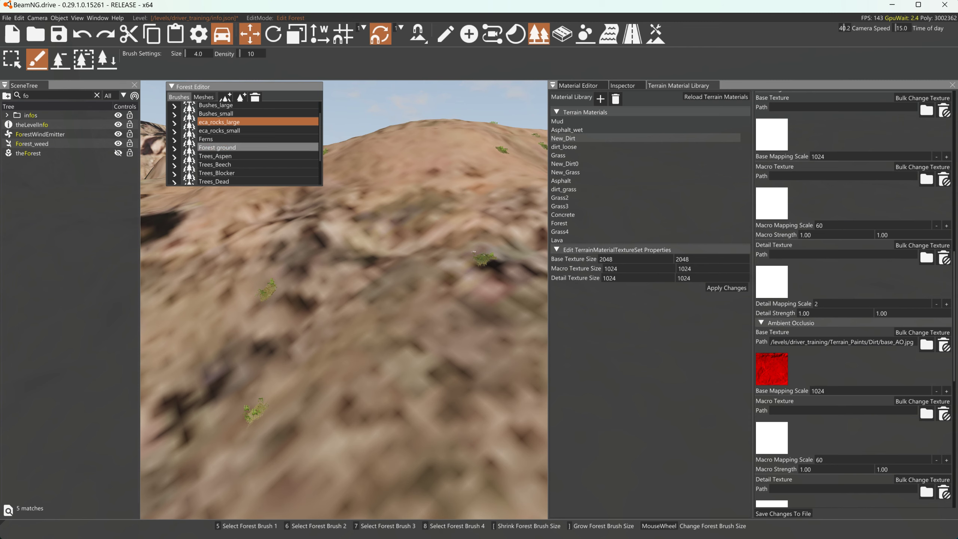
{"action": "key", "text": "w"}
{"action": "key", "text": "s"}
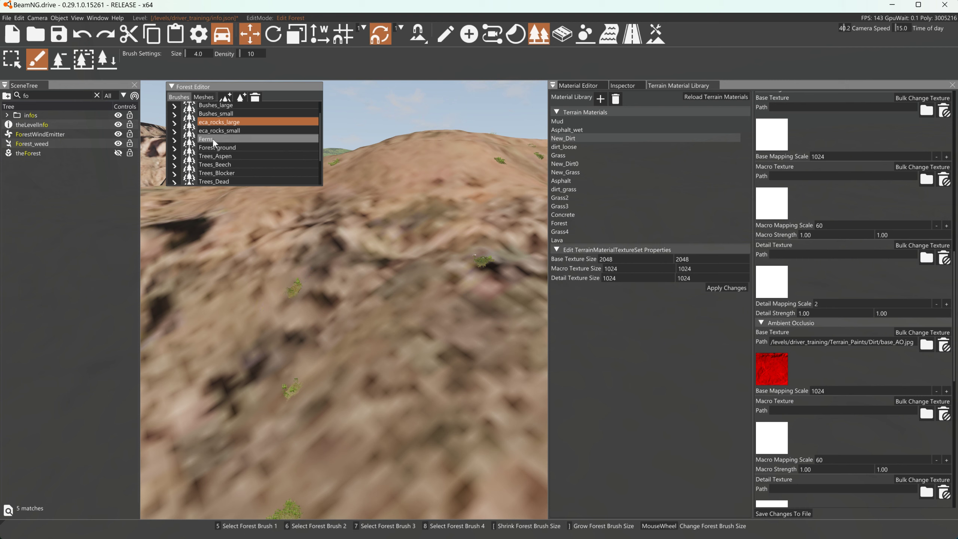
{"action": "left_click", "coordinate": [174, 124]}
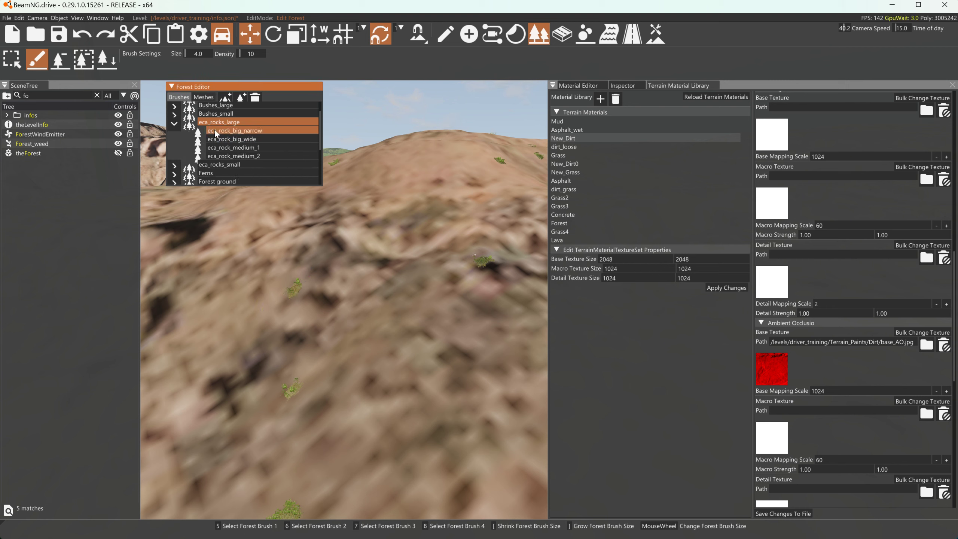
{"action": "left_click", "coordinate": [216, 132]}
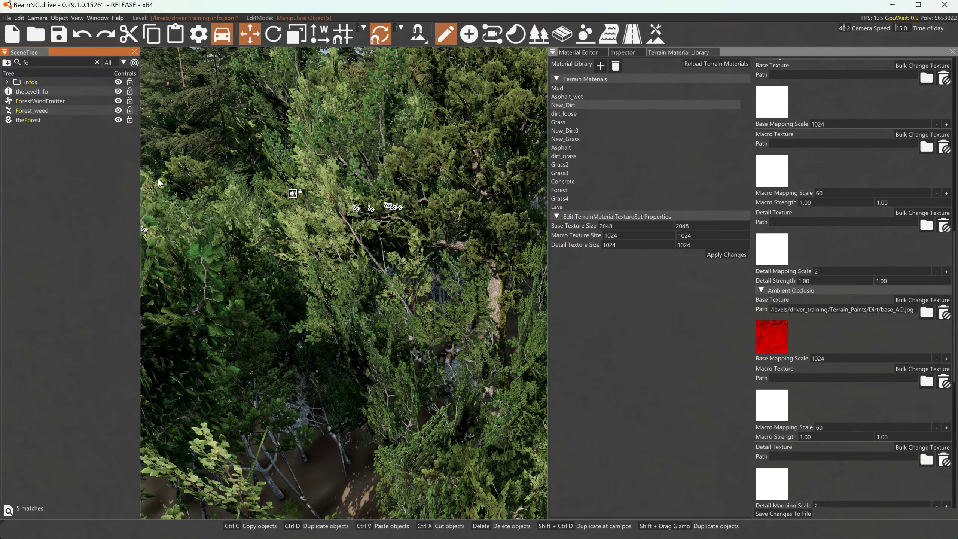
Step: Bring the wooded hillside by the curved track into view and close the SceneTree window
{"action": "left_click_drag", "start_coordinate": [157, 178], "coordinate": [144, 151]}
{"action": "key", "text": "s"}
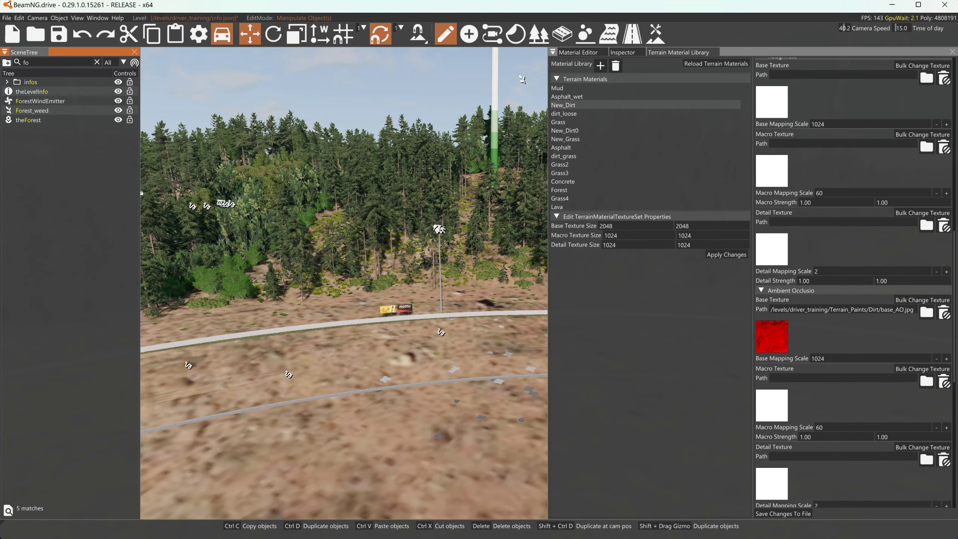
{"action": "key", "text": "w"}
{"action": "left_click", "coordinate": [135, 52]}
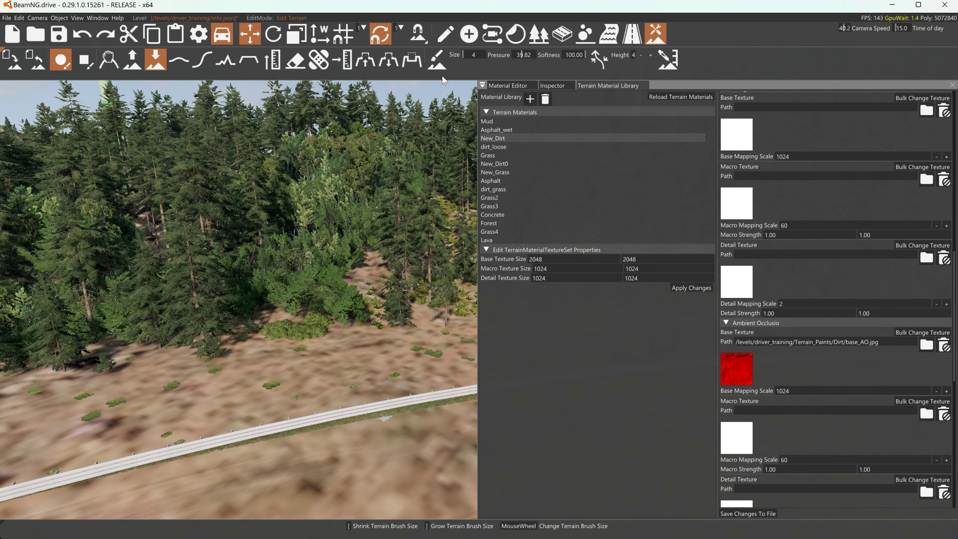
Step: Select the forest items across the hillside in forest editing mode and snap them to the sculpted terrain
{"action": "left_click", "coordinate": [538, 34]}
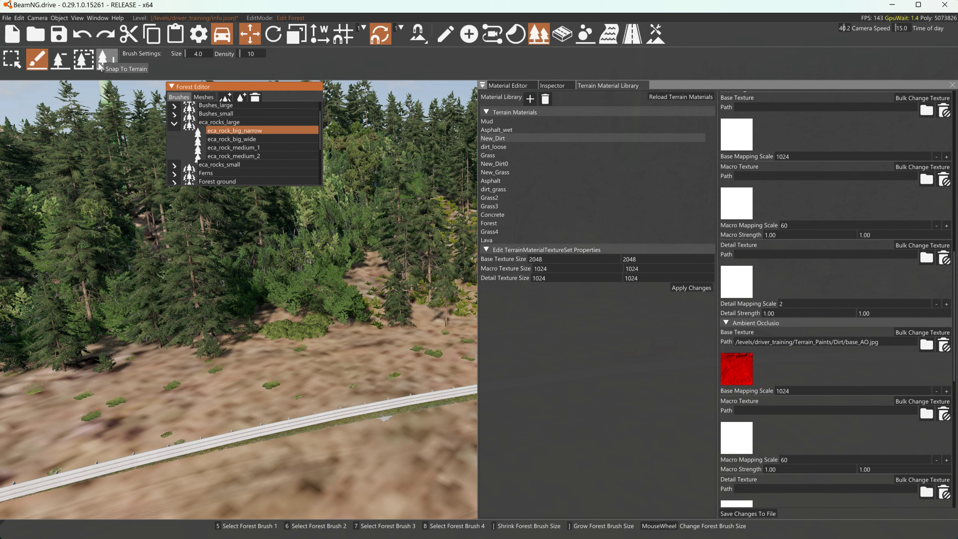
{"action": "left_click", "coordinate": [106, 67]}
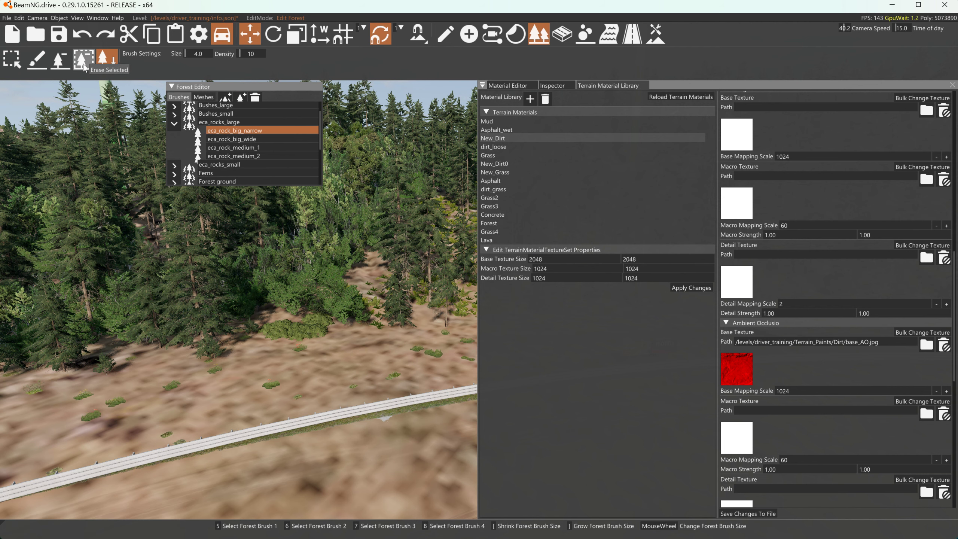
{"action": "left_click", "coordinate": [12, 59]}
{"action": "left_click_drag", "start_coordinate": [49, 354], "coordinate": [399, 127]}
{"action": "key", "text": "s"}
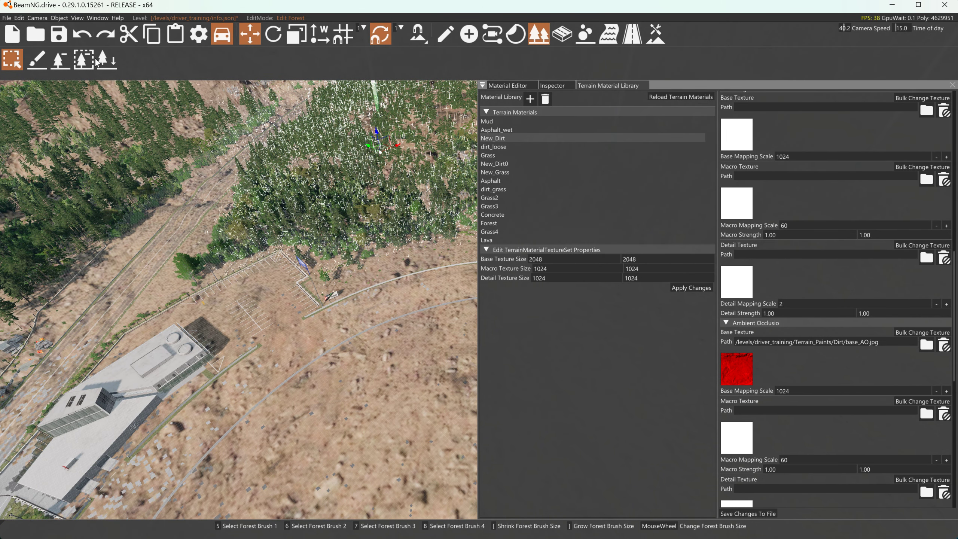
{"action": "left_click", "coordinate": [104, 59]}
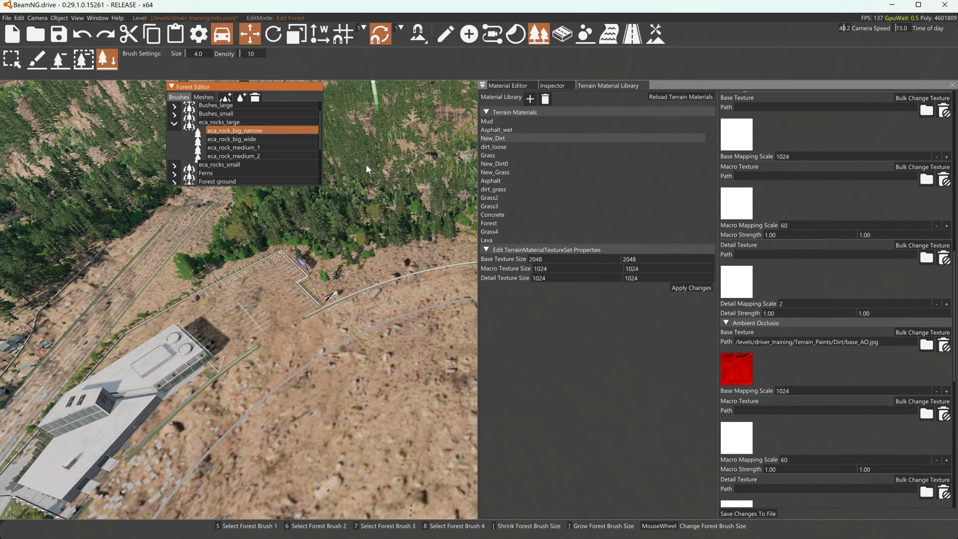
{"action": "key", "text": "w"}
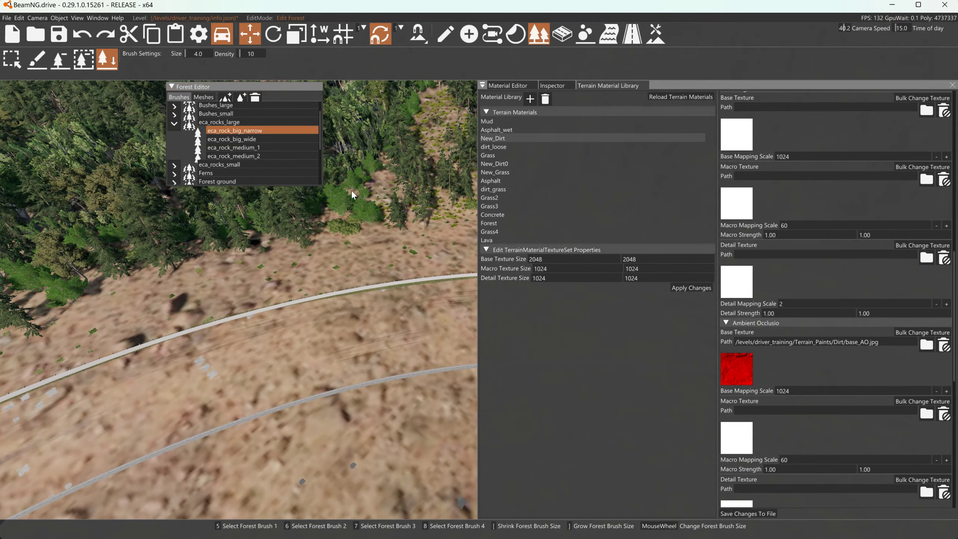
{"action": "key", "text": "w"}
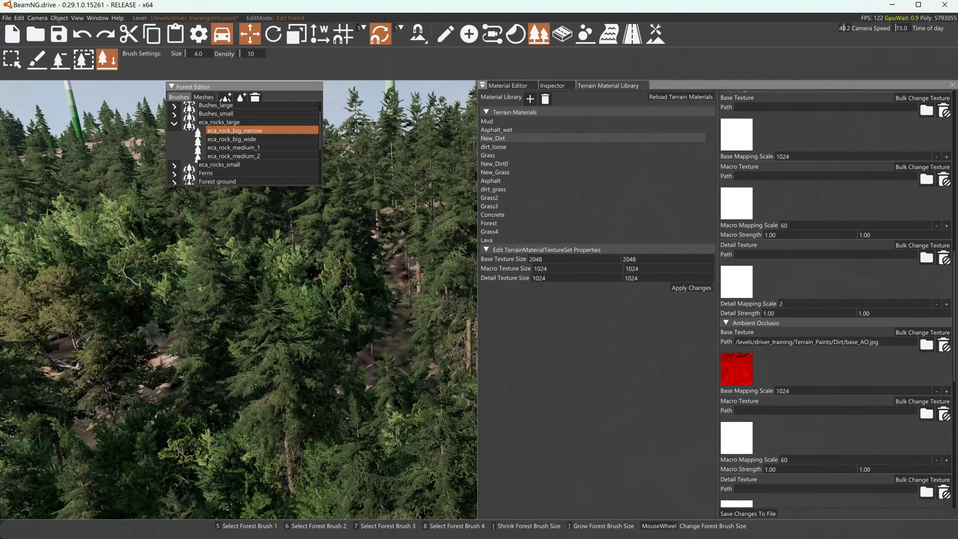
{"action": "key", "text": "a"}
{"action": "key", "text": "w"}
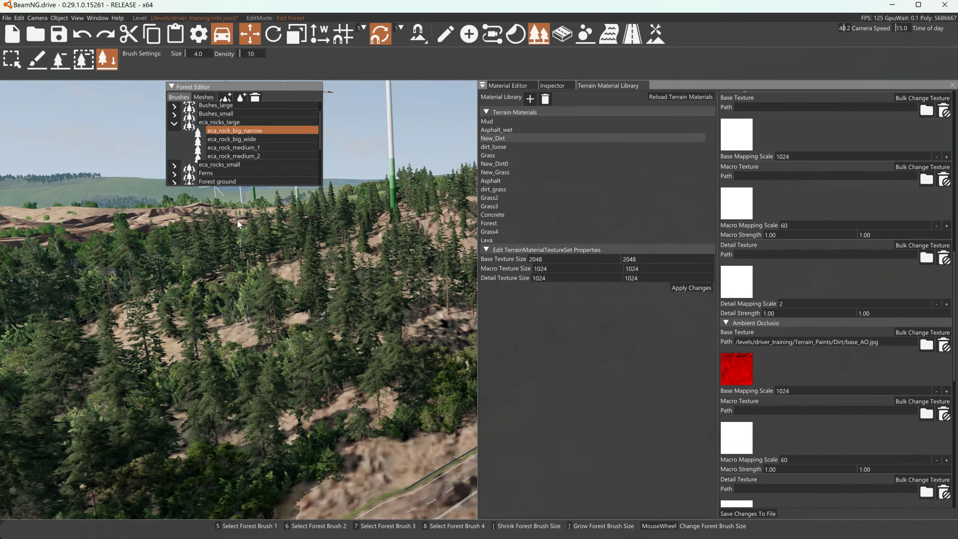
Step: Select all forest items on the map, switch back to the snap-to-terrain brush and set its size to 15.0
{"action": "left_click", "coordinate": [39, 64]}
{"action": "left_click", "coordinate": [20, 62]}
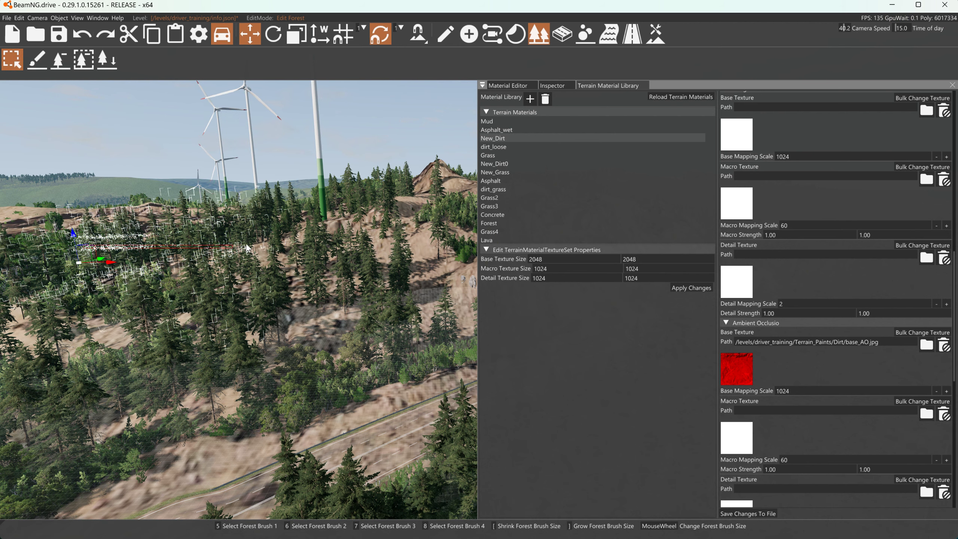
{"action": "key", "text": "ctrl+a"}
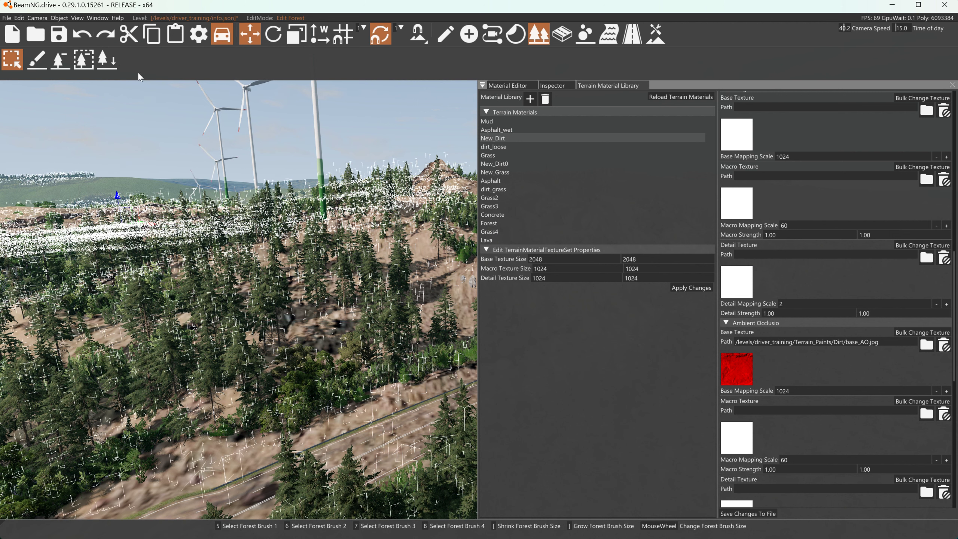
{"action": "left_click", "coordinate": [108, 58]}
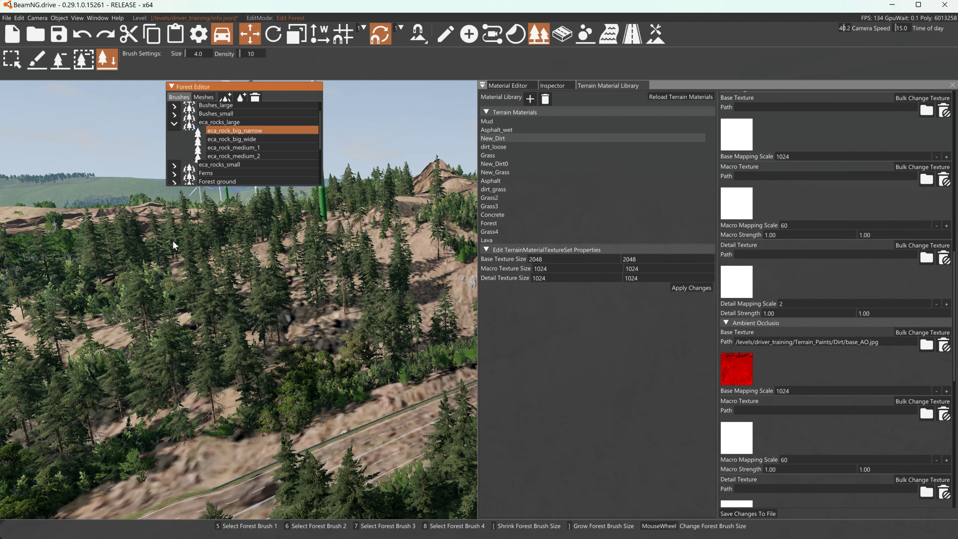
{"action": "scroll", "coordinate": [317, 393], "scroll_direction": "up", "scroll_amount": 5}
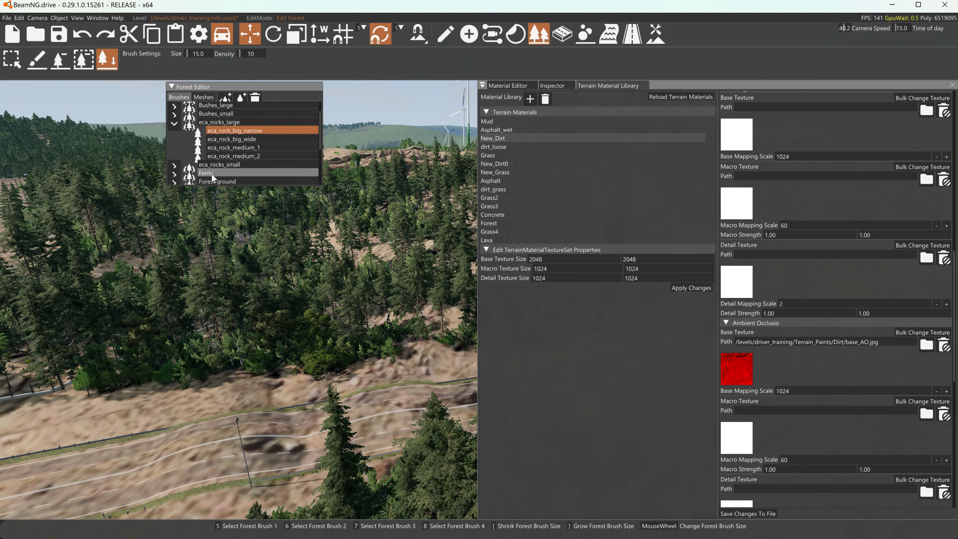
{"action": "scroll", "coordinate": [225, 158], "scroll_direction": "up", "scroll_amount": 1}
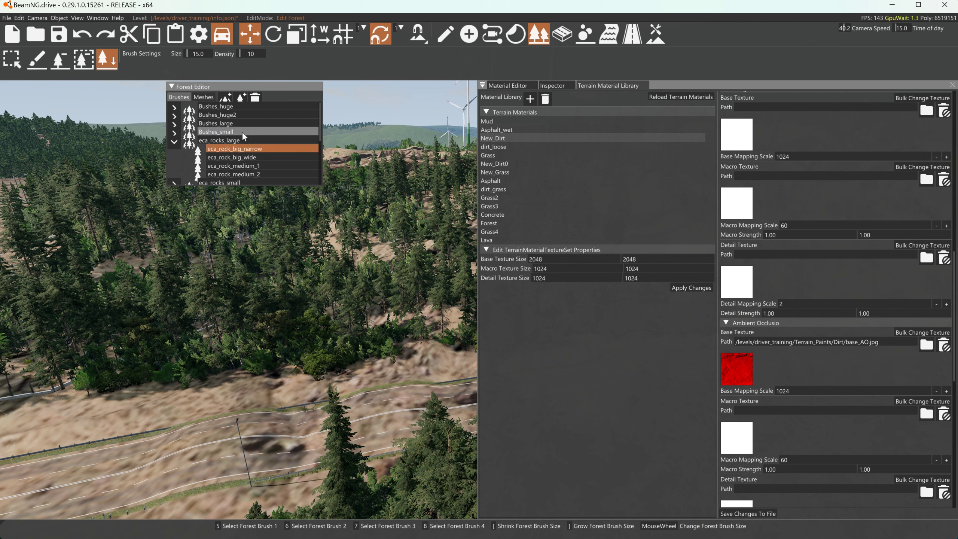
{"action": "scroll", "coordinate": [238, 133], "scroll_direction": "down", "scroll_amount": 5}
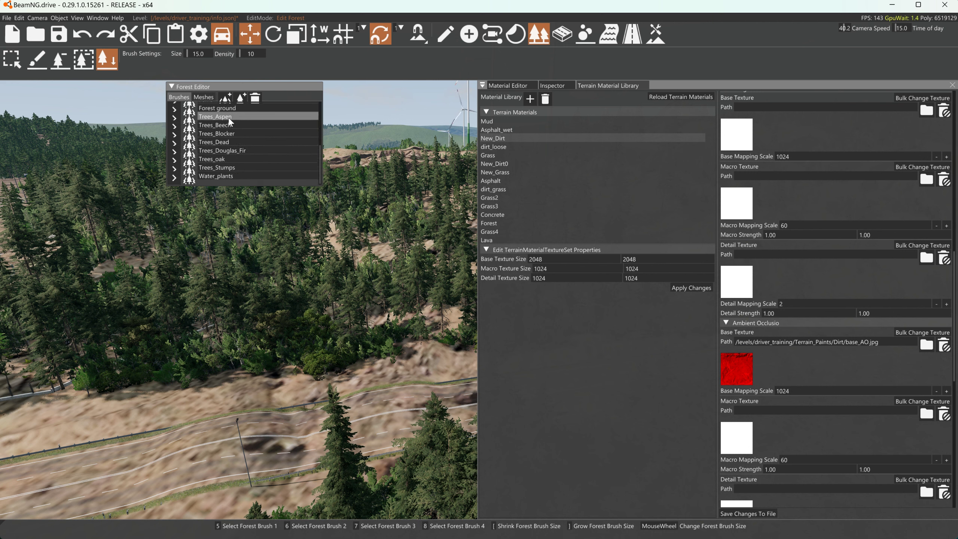
{"action": "left_click", "coordinate": [220, 173]}
{"action": "left_click", "coordinate": [221, 117]}
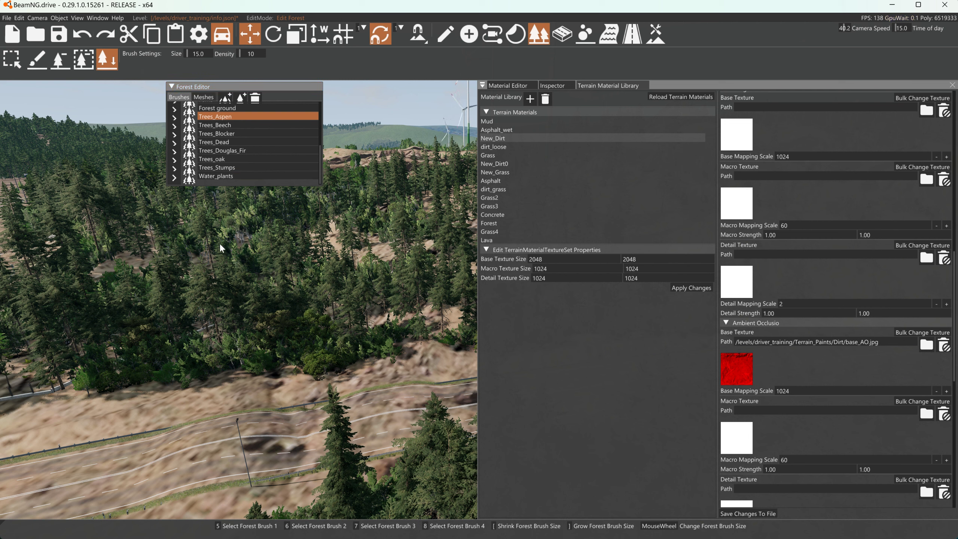
{"action": "left_click", "coordinate": [203, 125]}
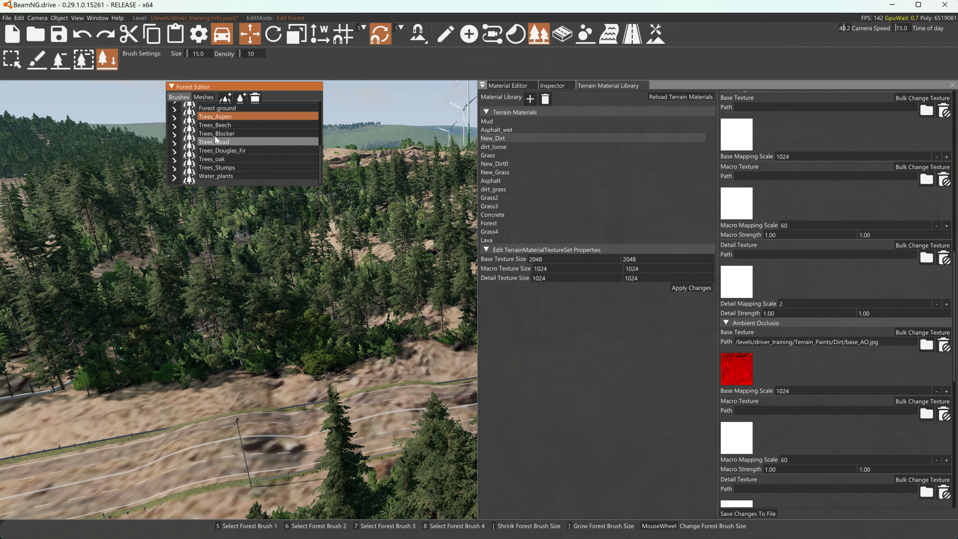
Step: Expand the Forest ground brush and select its elements tree_beech_dead_a, Clover_closetop, daisies_closetop and fir_dead_branches together
{"action": "left_click", "coordinate": [174, 109]}
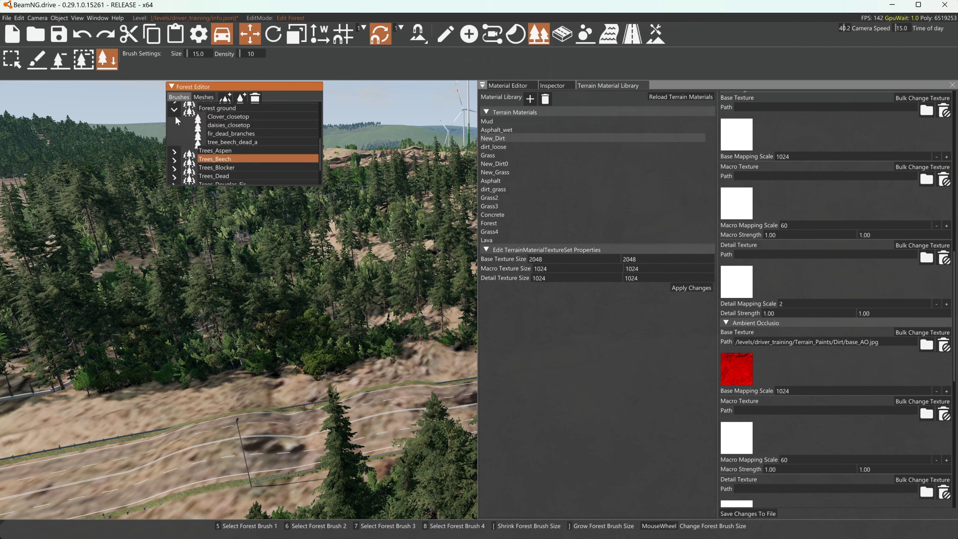
{"action": "left_click", "coordinate": [212, 117]}
{"action": "left_click", "coordinate": [218, 140]}
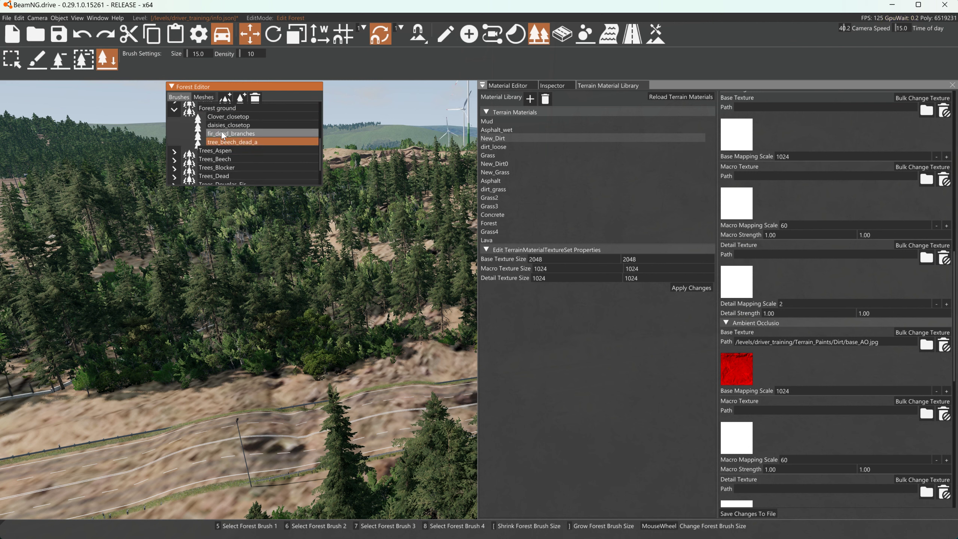
{"action": "left_click", "coordinate": [223, 117], "text": "ctrl"}
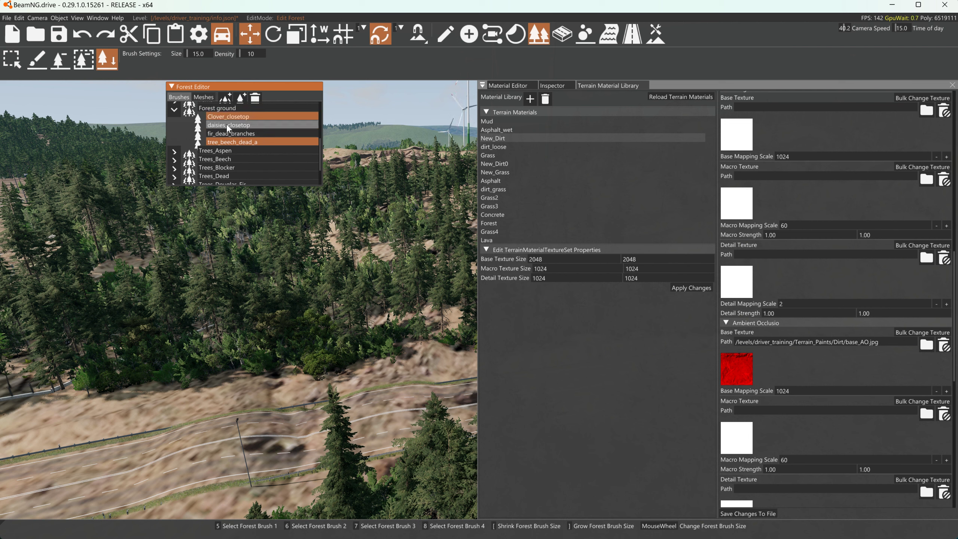
{"action": "left_click", "coordinate": [226, 124], "text": "ctrl"}
{"action": "left_click", "coordinate": [226, 134], "text": "ctrl"}
Step: Add the Aspen, Beech, Blocker, Dead, Douglas_Fir, oak and Stumps tree brushes and Water_plants to the brush selection
{"action": "left_click", "coordinate": [210, 150], "text": "ctrl"}
{"action": "left_click", "coordinate": [210, 159], "text": "ctrl"}
{"action": "left_click", "coordinate": [209, 167], "text": "ctrl"}
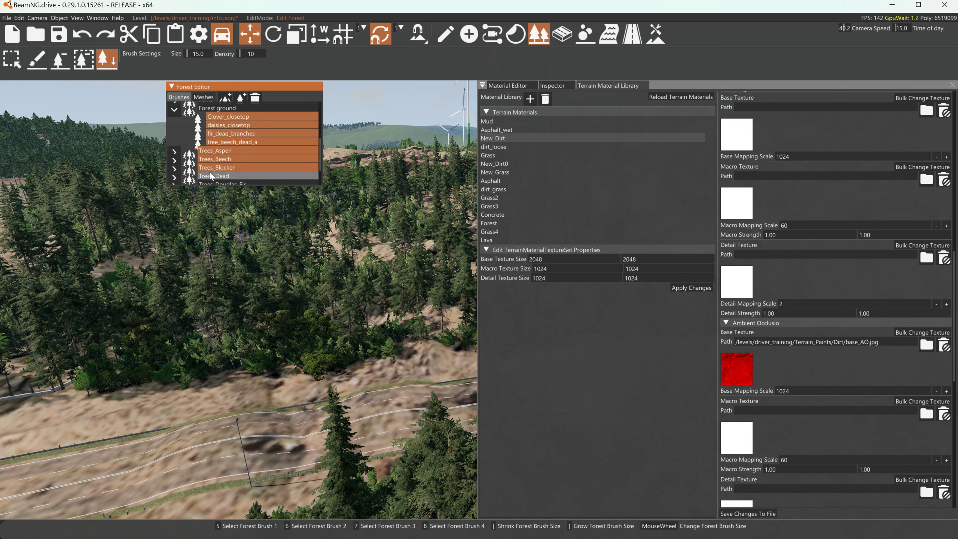
{"action": "scroll", "coordinate": [216, 169], "scroll_direction": "down", "scroll_amount": 1}
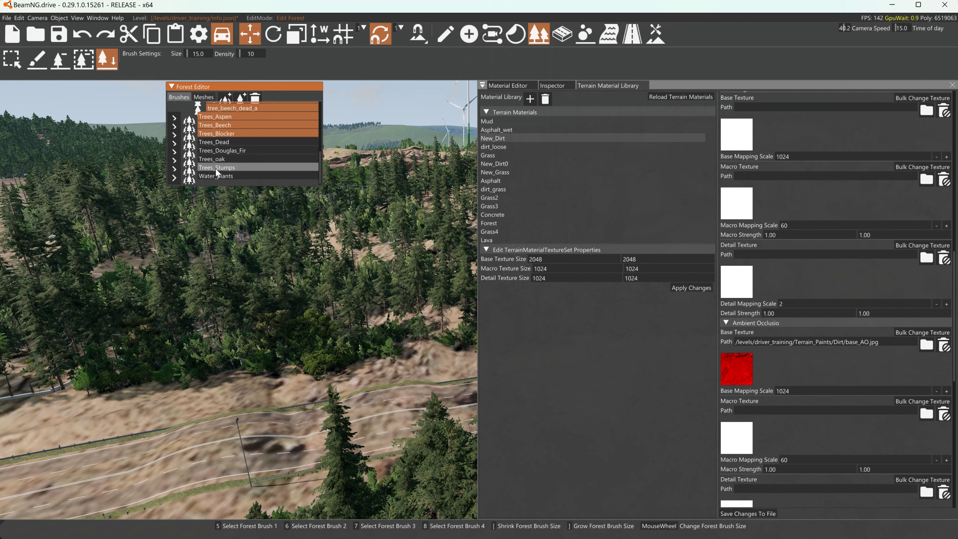
{"action": "left_click", "coordinate": [223, 142], "text": "ctrl"}
{"action": "left_click", "coordinate": [219, 150], "text": "ctrl"}
{"action": "left_click", "coordinate": [217, 159], "text": "ctrl"}
{"action": "left_click", "coordinate": [216, 176], "text": "ctrl"}
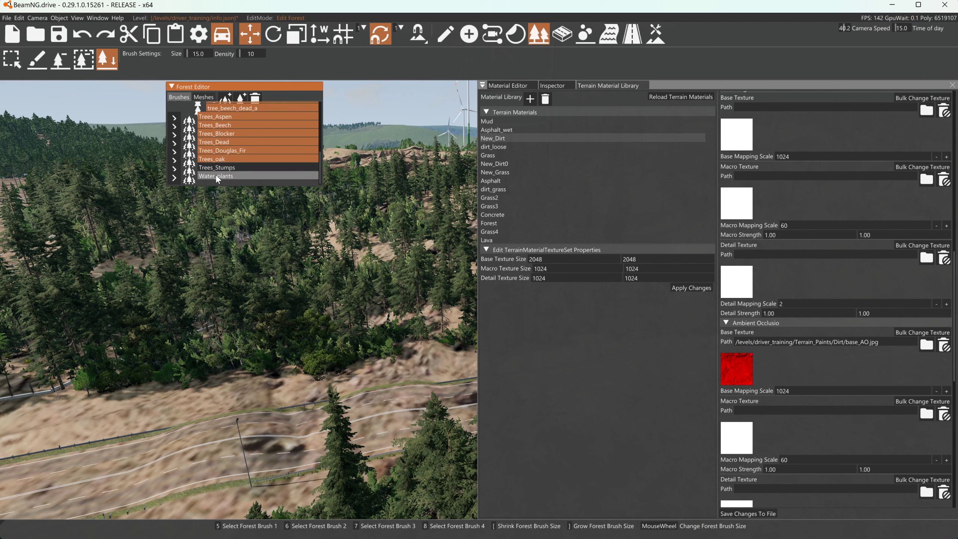
{"action": "left_click", "coordinate": [230, 168], "text": "ctrl"}
Step: Add eca_rocks_small, Forest ground, eca_rock_medium_2 and eca_rock_medium_1 to the brush selection
{"action": "scroll", "coordinate": [230, 162], "scroll_direction": "up", "scroll_amount": 4}
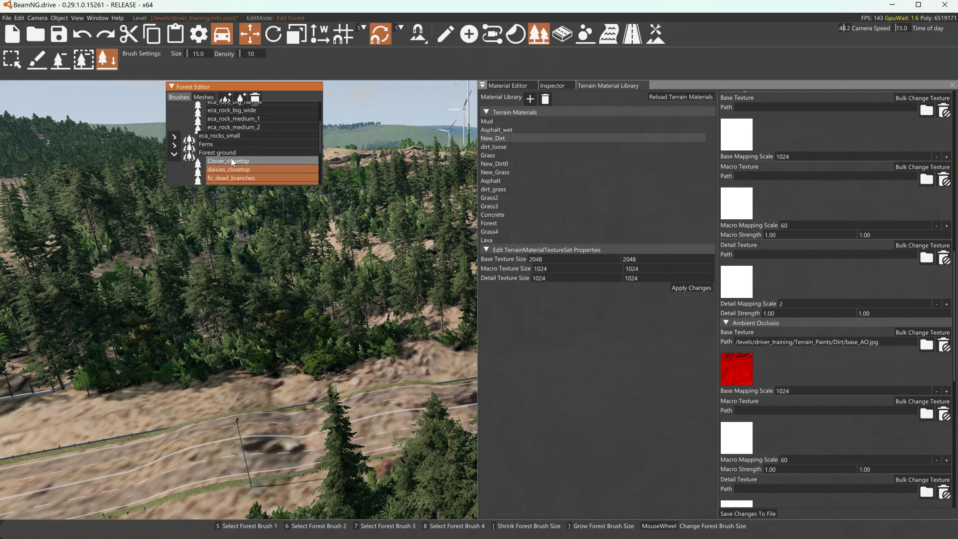
{"action": "left_click", "coordinate": [225, 135], "text": "ctrl"}
{"action": "left_click", "coordinate": [227, 127], "text": "ctrl"}
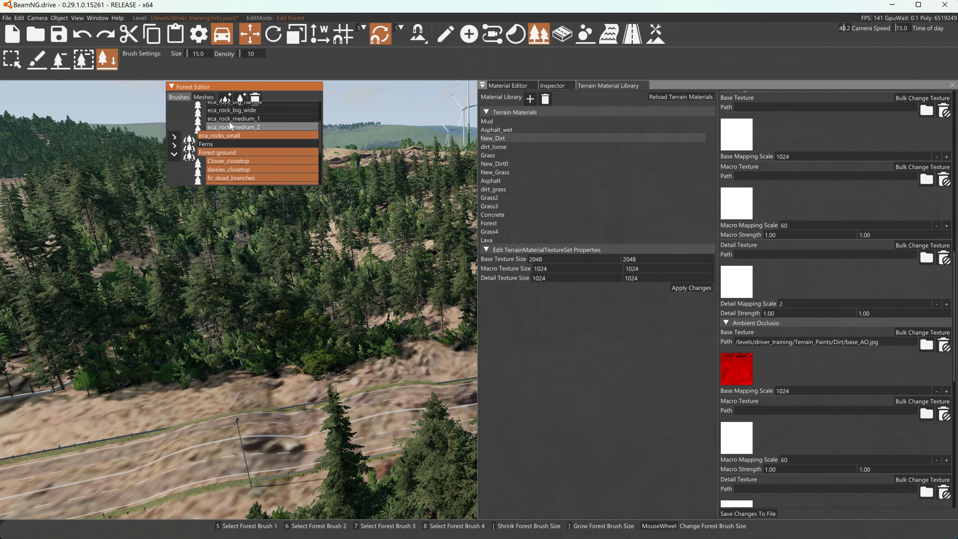
{"action": "left_click", "coordinate": [229, 119], "text": "ctrl"}
Step: Add eca_rocks_large, Bushes_small, Bushes_large, Bushes_huge2 and Bushes_huge to the brush selection
{"action": "scroll", "coordinate": [230, 121], "scroll_direction": "up", "scroll_amount": 1}
{"action": "left_click", "coordinate": [226, 133], "text": "ctrl"}
{"action": "left_click", "coordinate": [224, 124], "text": "ctrl"}
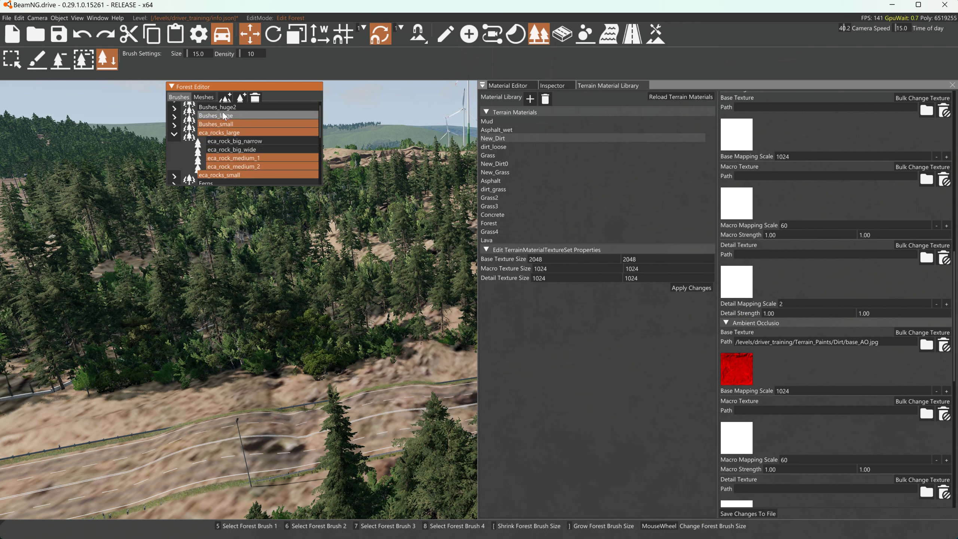
{"action": "left_click", "coordinate": [222, 107], "text": "ctrl"}
{"action": "left_click", "coordinate": [220, 117], "text": "ctrl"}
{"action": "scroll", "coordinate": [223, 124], "scroll_direction": "up", "scroll_amount": 1}
{"action": "left_click", "coordinate": [223, 105], "text": "ctrl"}
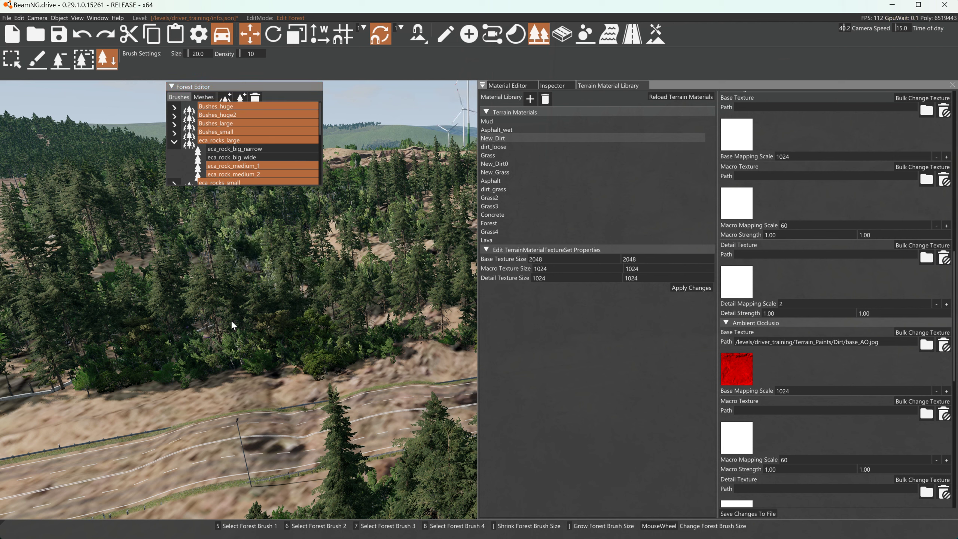
Step: Set the forest brush size to 70.2 and snap the trees and bushes on the hillside beside the track to the terrain
{"action": "scroll", "coordinate": [231, 320], "scroll_direction": "up", "scroll_amount": 3}
{"action": "left_click", "coordinate": [197, 53]}
{"action": "mouse_move", "coordinate": [241, 325]}
{"action": "left_mouse_down"}
{"action": "mouse_move", "coordinate": [280, 323]}
{"action": "mouse_move", "coordinate": [341, 266]}
{"action": "mouse_move", "coordinate": [386, 188]}
{"action": "left_mouse_up"}
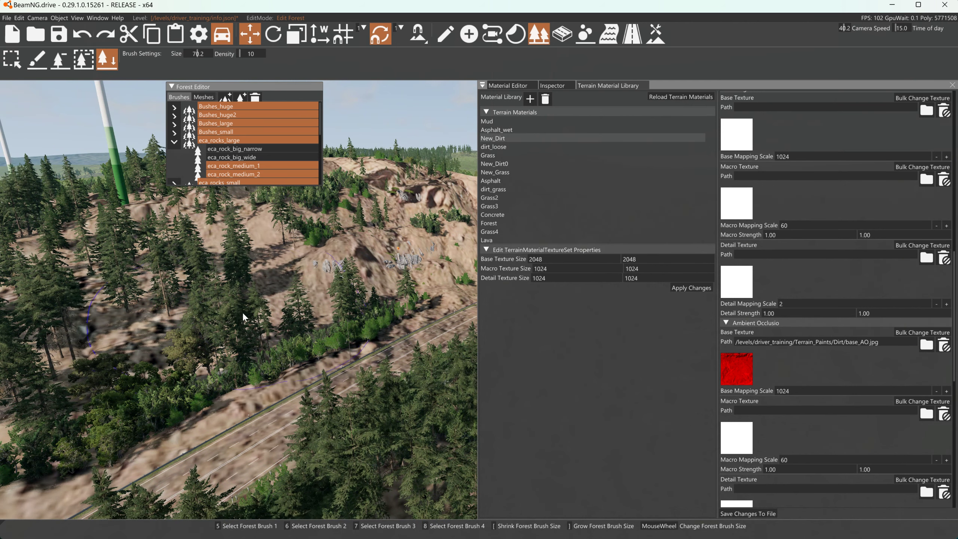
{"action": "mouse_move", "coordinate": [245, 316]}
{"action": "left_mouse_down"}
{"action": "mouse_move", "coordinate": [232, 220]}
{"action": "mouse_move", "coordinate": [305, 199]}
{"action": "mouse_move", "coordinate": [349, 212]}
{"action": "mouse_move", "coordinate": [344, 289]}
{"action": "left_mouse_up"}
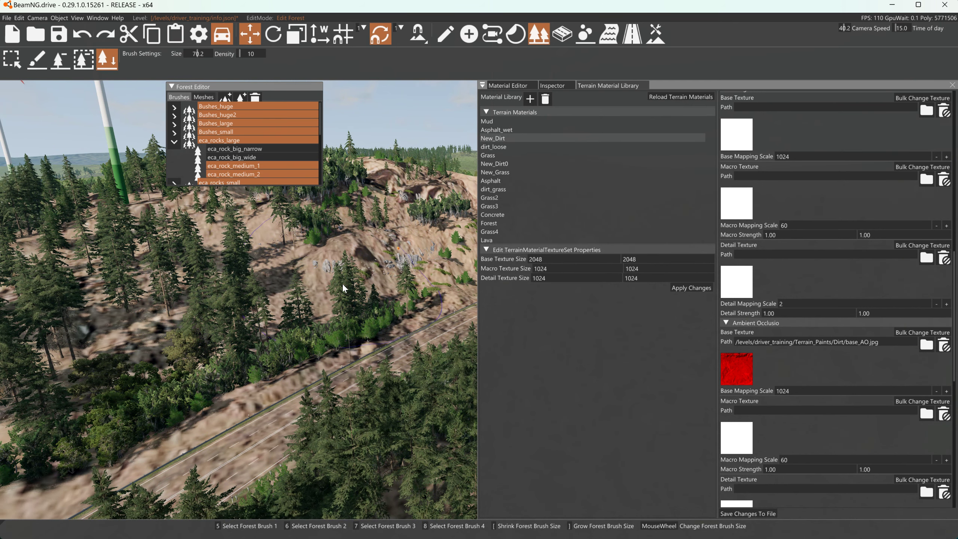
{"action": "left_click", "coordinate": [490, 231]}
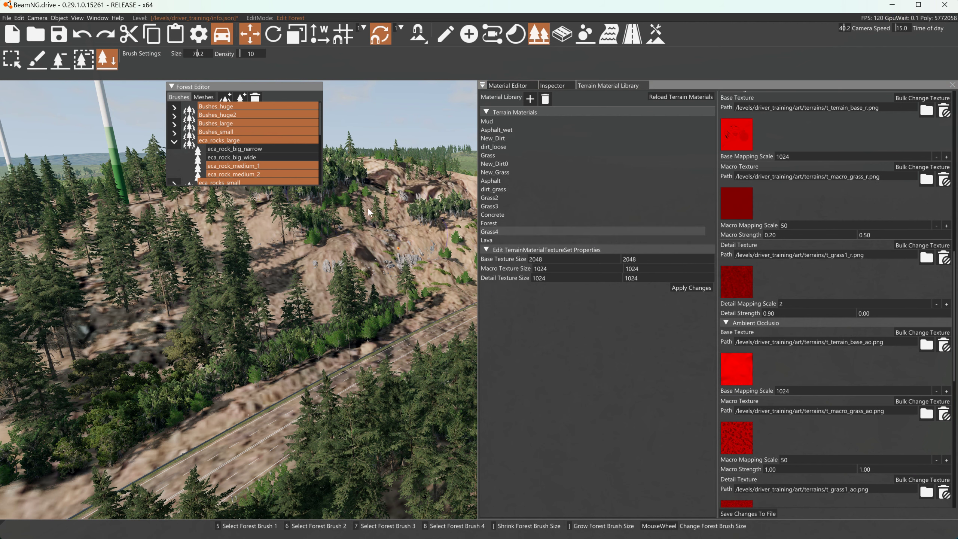
Step: Snap the forest items on the rocky slope and in the dense woods across the track to the terrain
{"action": "key", "text": "w"}
{"action": "left_click_drag", "start_coordinate": [355, 215], "coordinate": [316, 268]}
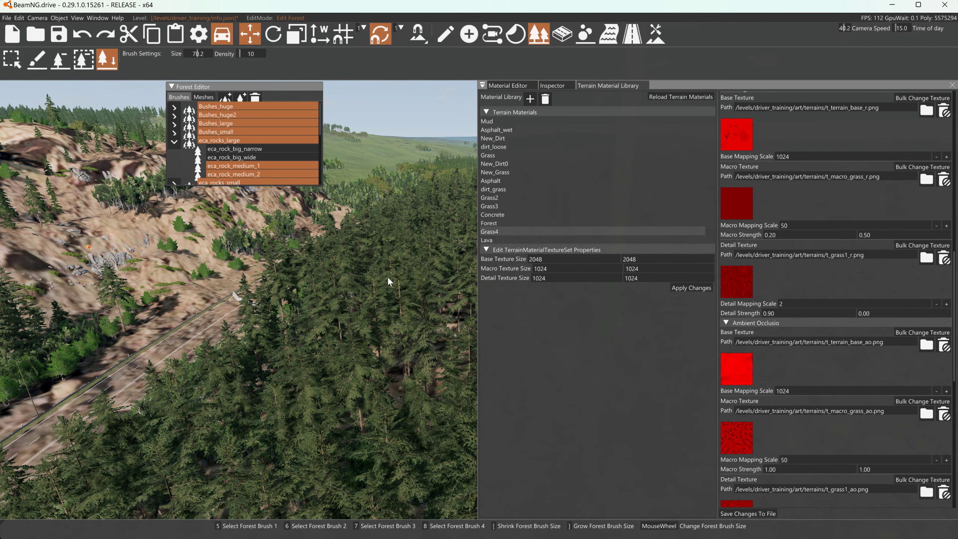
{"action": "mouse_move", "coordinate": [388, 276]}
{"action": "left_mouse_down"}
{"action": "mouse_move", "coordinate": [336, 333]}
{"action": "mouse_move", "coordinate": [333, 367]}
{"action": "mouse_move", "coordinate": [257, 444]}
{"action": "mouse_move", "coordinate": [350, 303]}
{"action": "left_mouse_up"}
{"action": "key", "text": "w"}
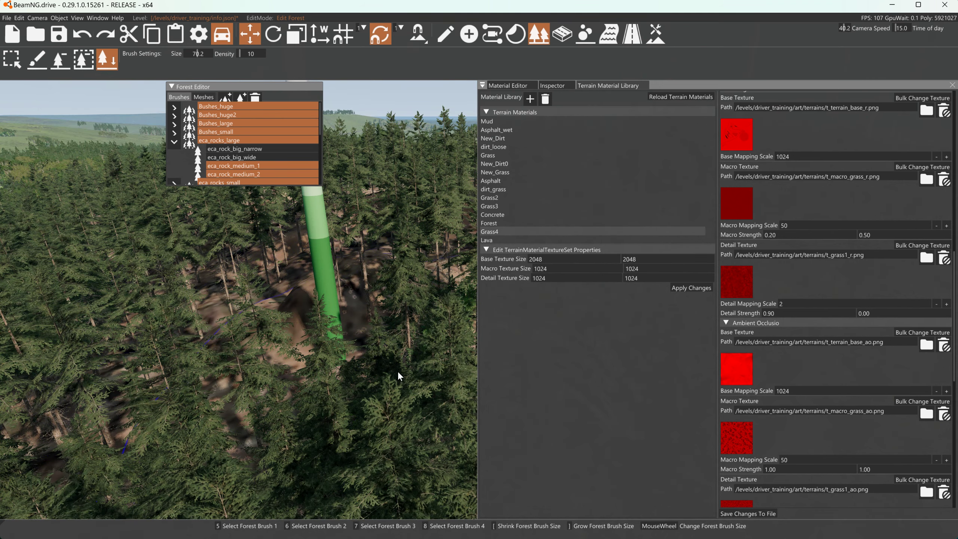
{"action": "key", "text": "s"}
{"action": "key", "text": "a"}
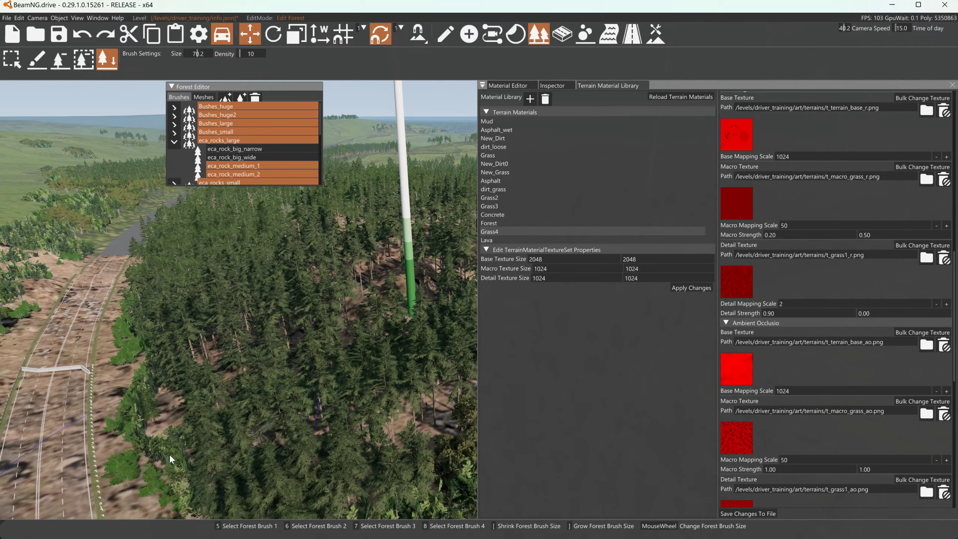
Step: Snap the woods between the track and the parking area, and those around the wind turbines, to the terrain
{"action": "left_click_drag", "start_coordinate": [169, 455], "coordinate": [353, 438]}
{"action": "key", "text": "s"}
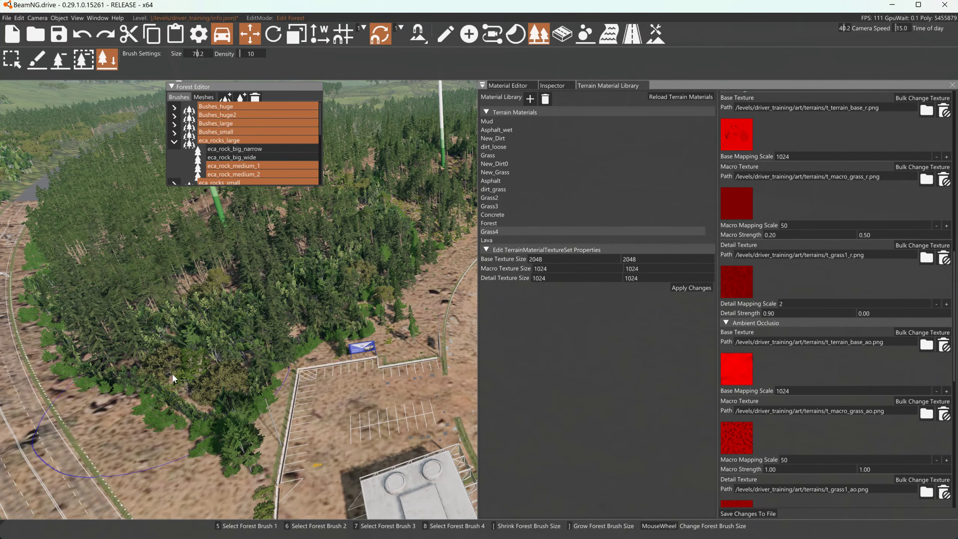
{"action": "key", "text": "d"}
{"action": "left_click_drag", "start_coordinate": [449, 206], "coordinate": [386, 251]}
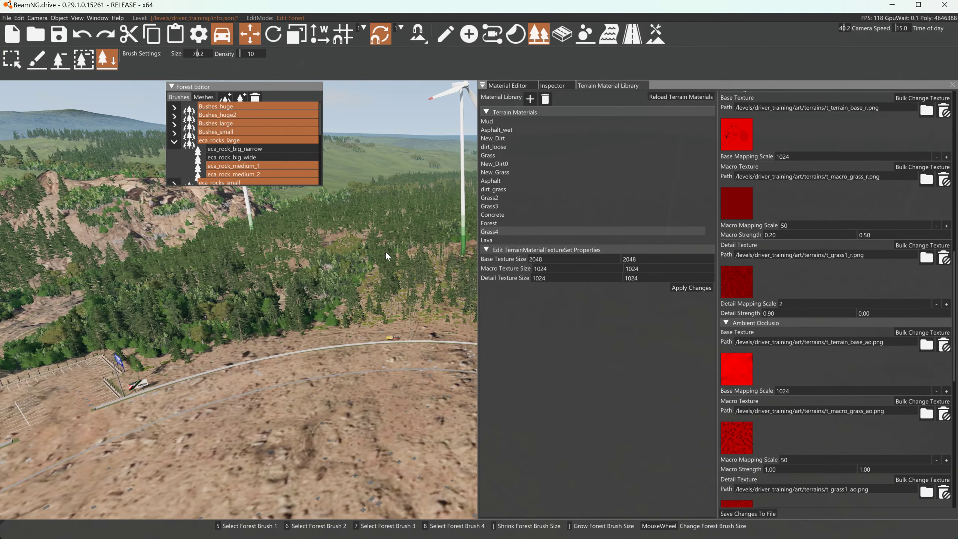
{"action": "key", "text": "w"}
{"action": "key", "text": "s"}
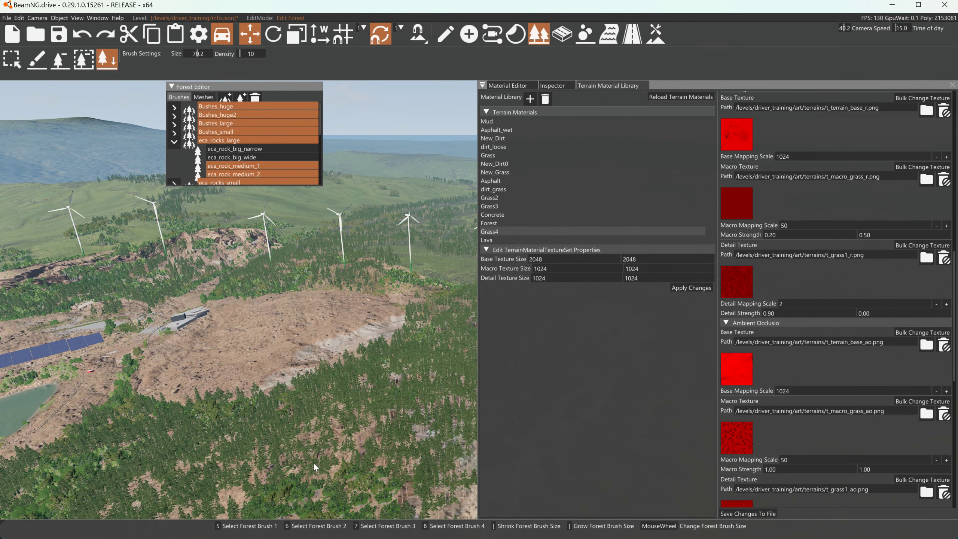
{"action": "key", "text": "s"}
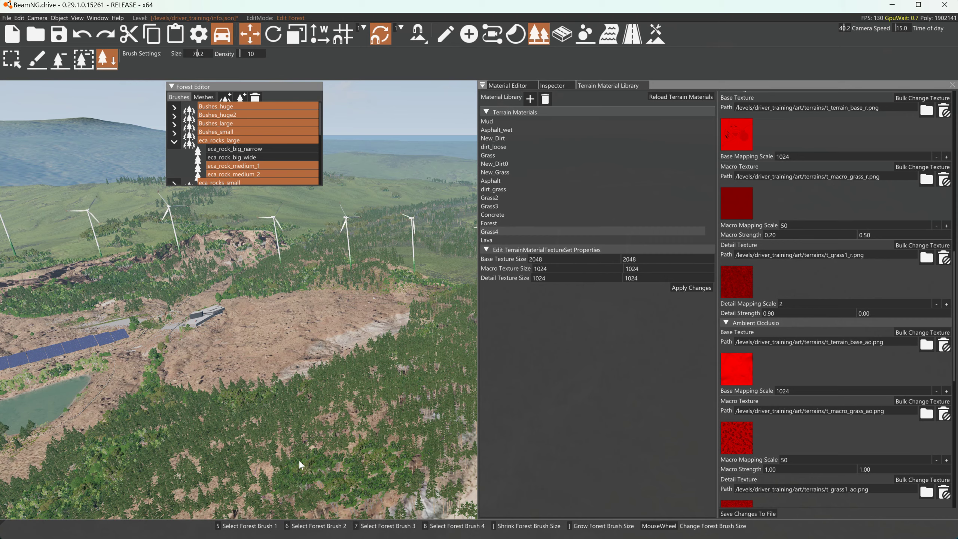